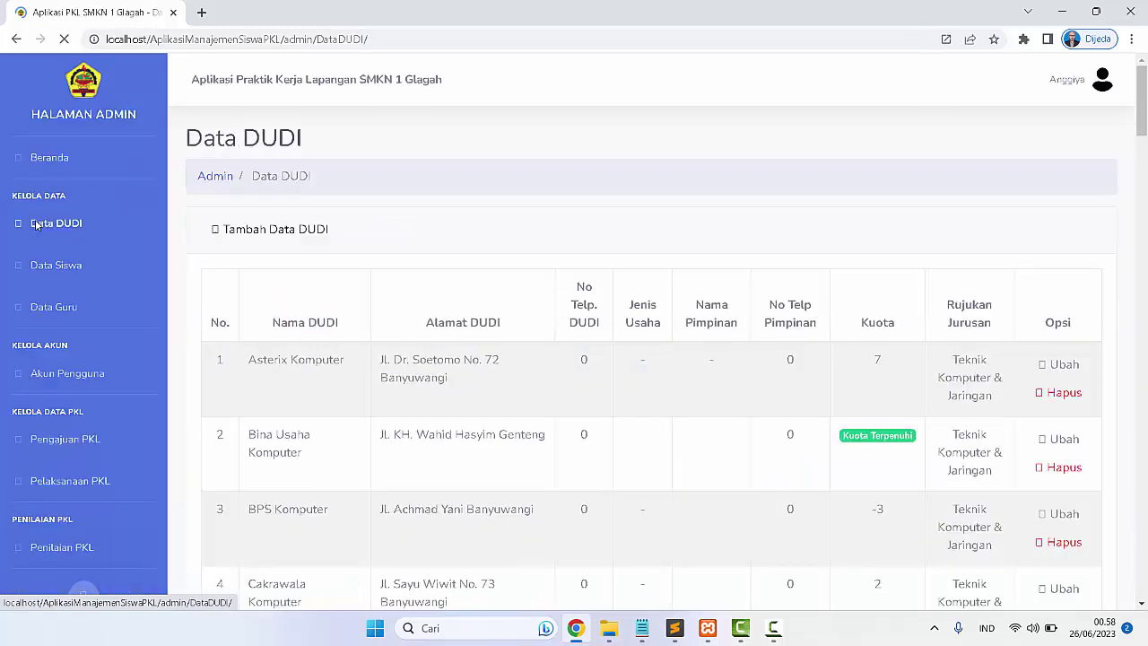
Inspect Asterix Komputer's DUDI edit form, then view the Data Siswa and Data Guru tables
scroll(427, 317, "down", 1)
scroll(427, 317, "down", 3)
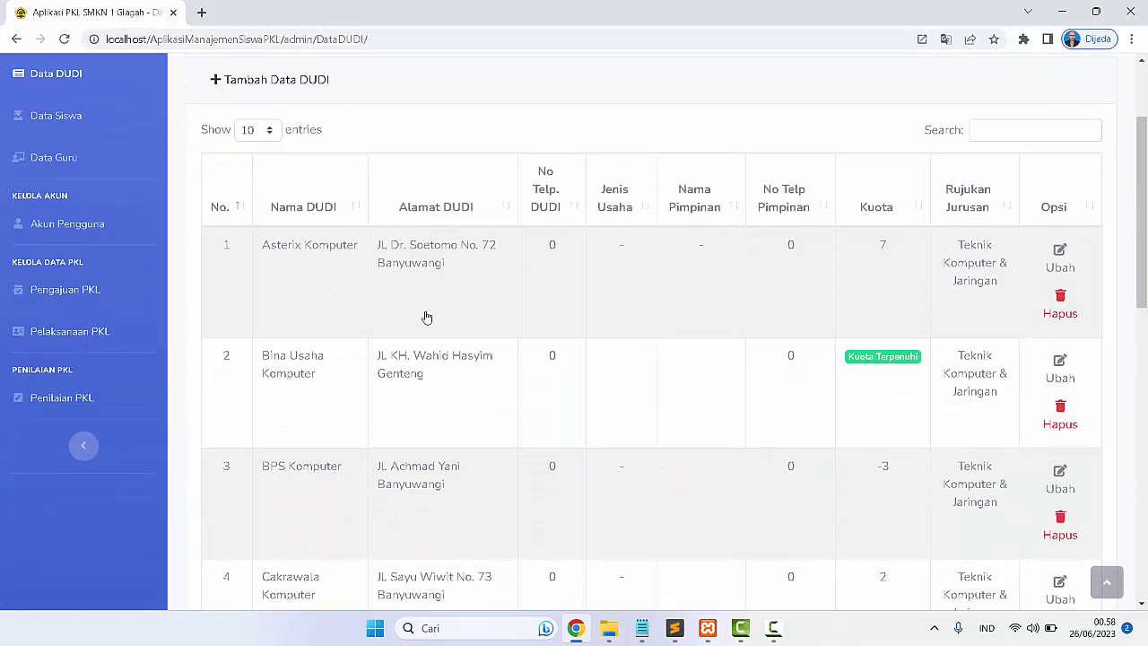
left_click(1064, 266)
scroll(389, 350, "down", 5)
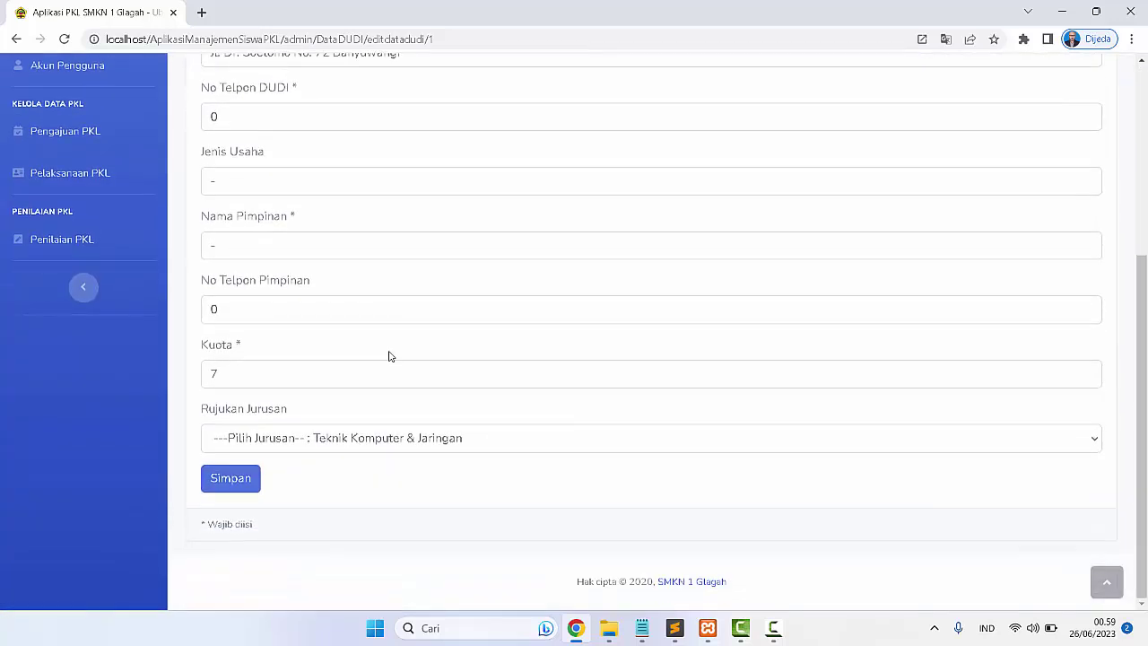
scroll(389, 356, "up", 10)
left_click(64, 224)
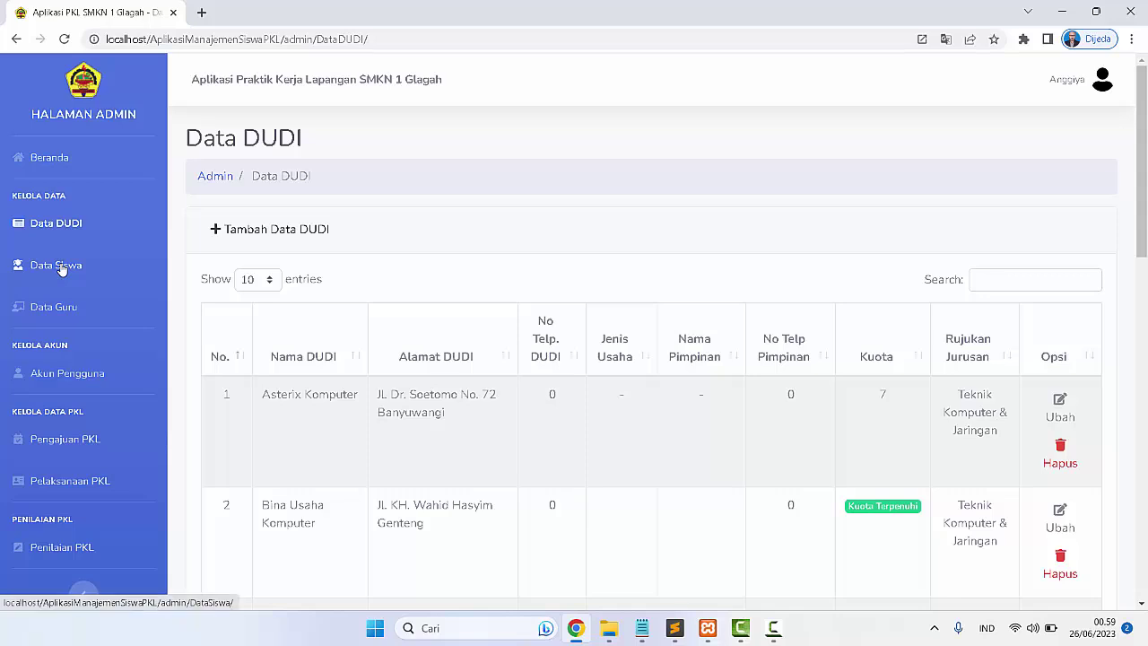
left_click(60, 266)
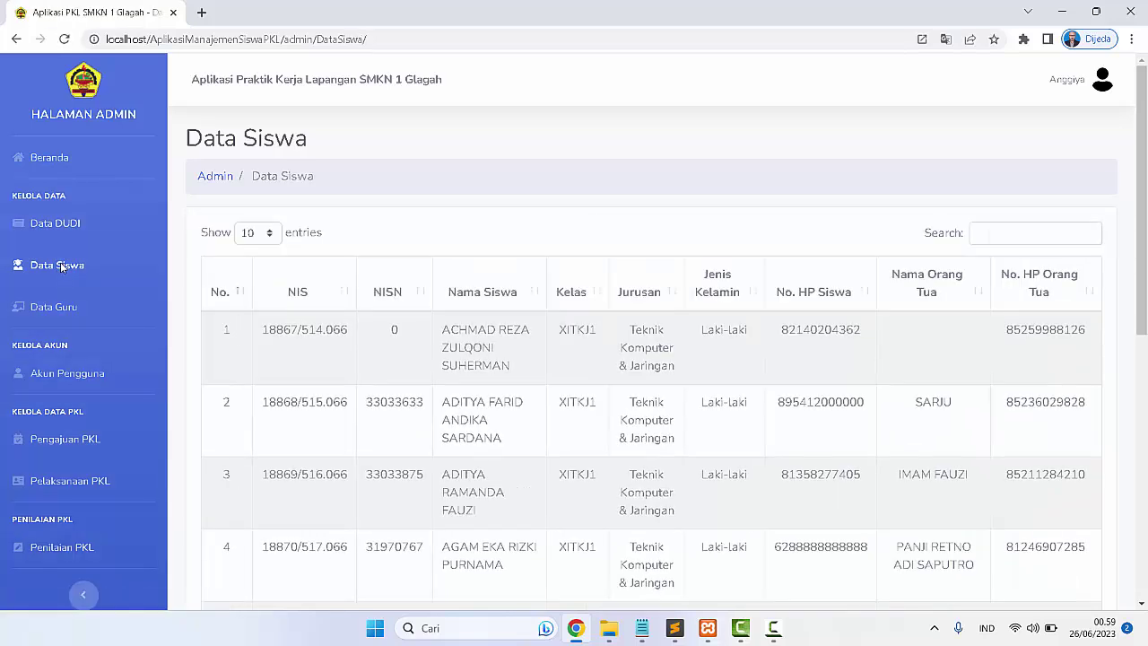
left_click(48, 306)
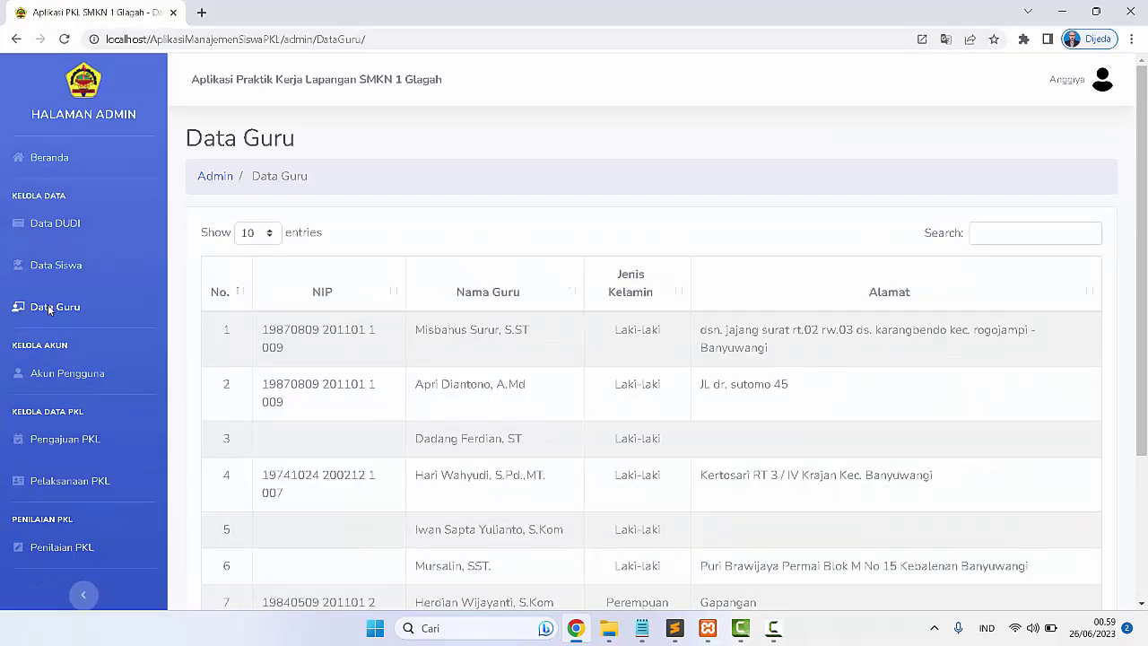
Open the user accounts list and show 100 entries per page
left_click(50, 379)
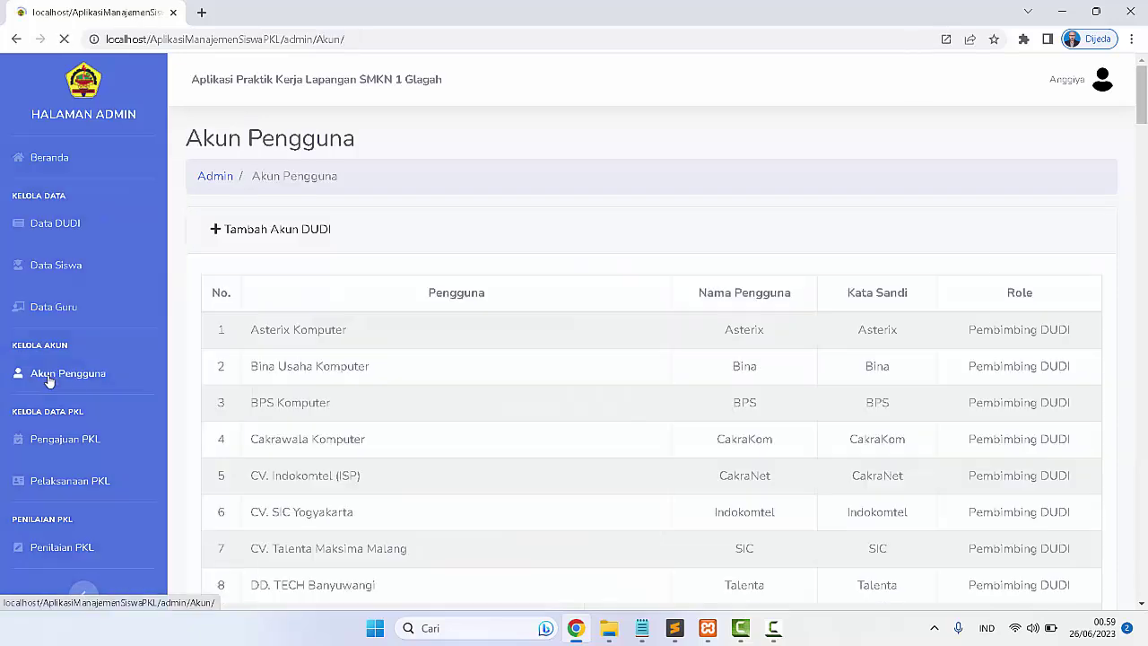
scroll(502, 363, "down", 2)
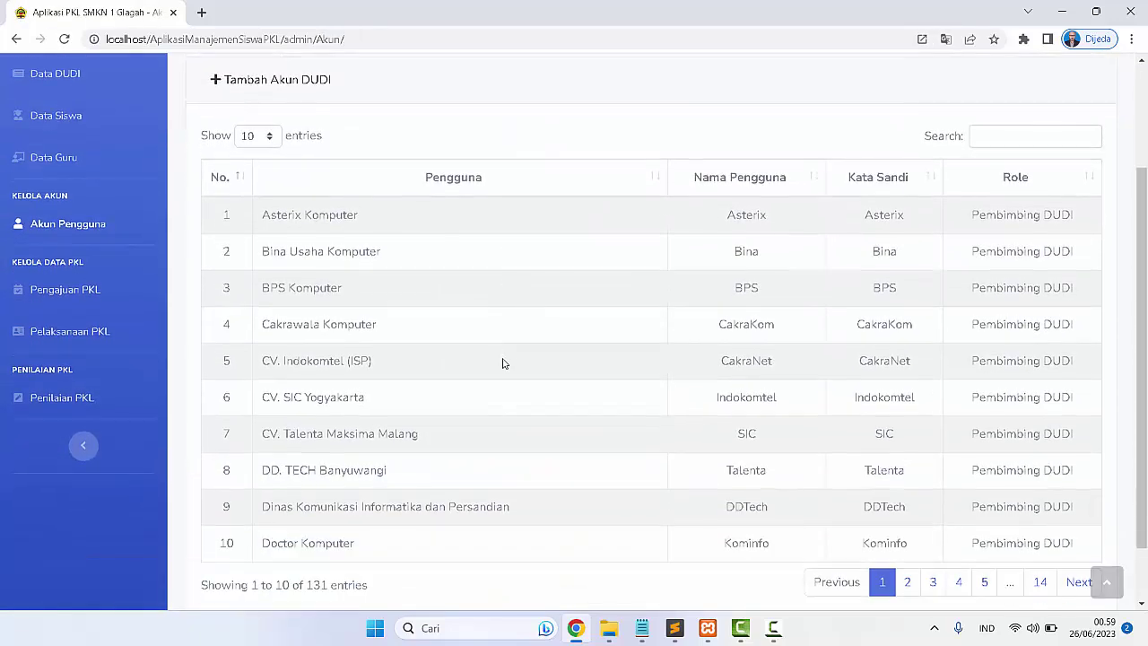
scroll(502, 363, "down", 1)
scroll(410, 302, "up", 3)
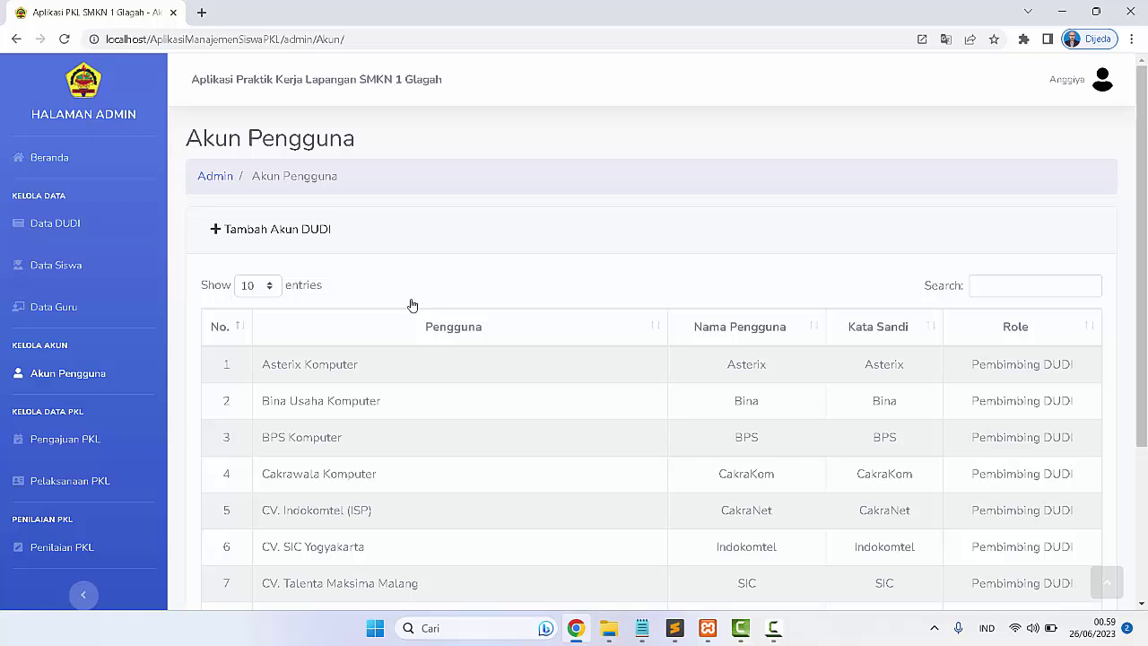
left_click(256, 287)
left_click(255, 348)
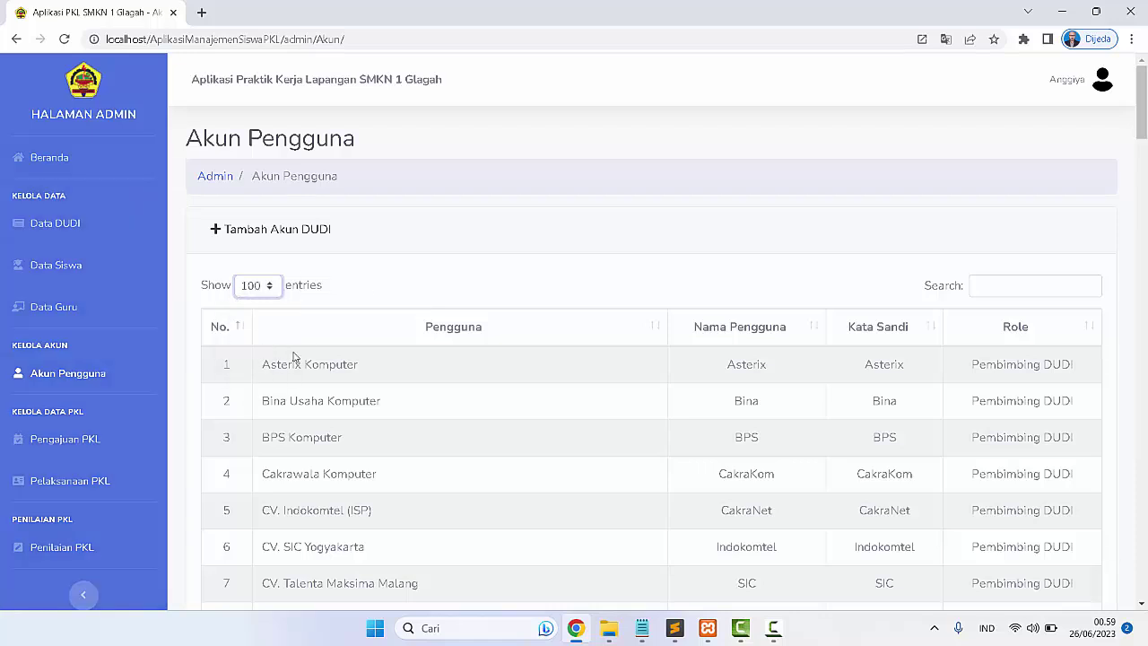
Scroll down to account row 84 and select its username and password
scroll(505, 367, "down", 9)
scroll(503, 366, "down", 12)
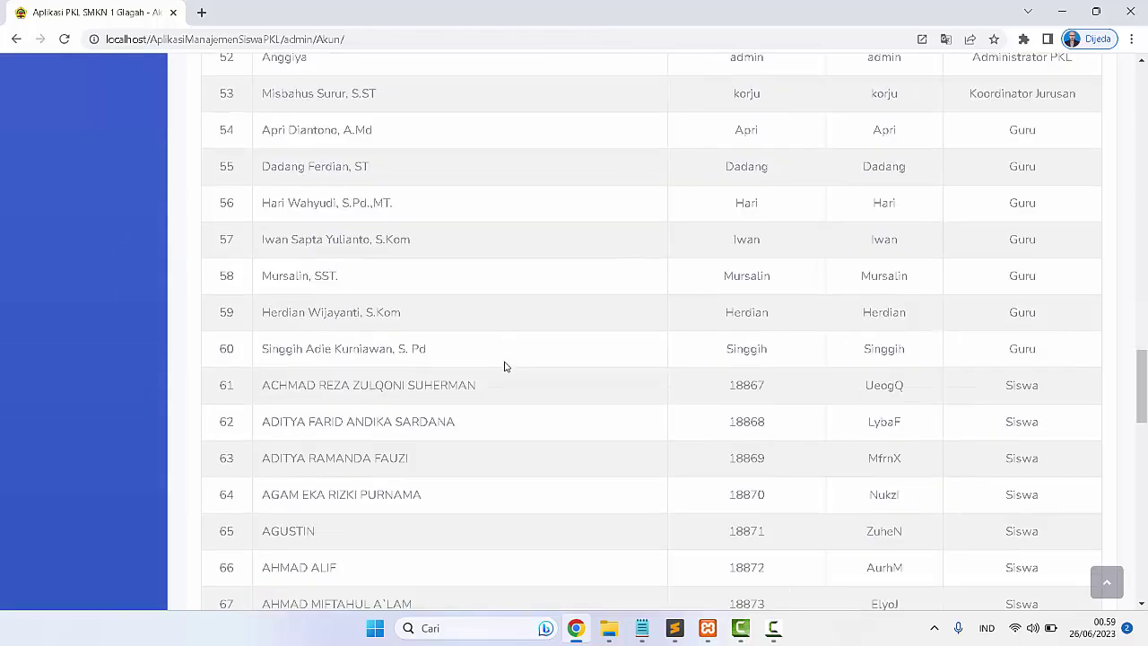
scroll(504, 366, "up", 2)
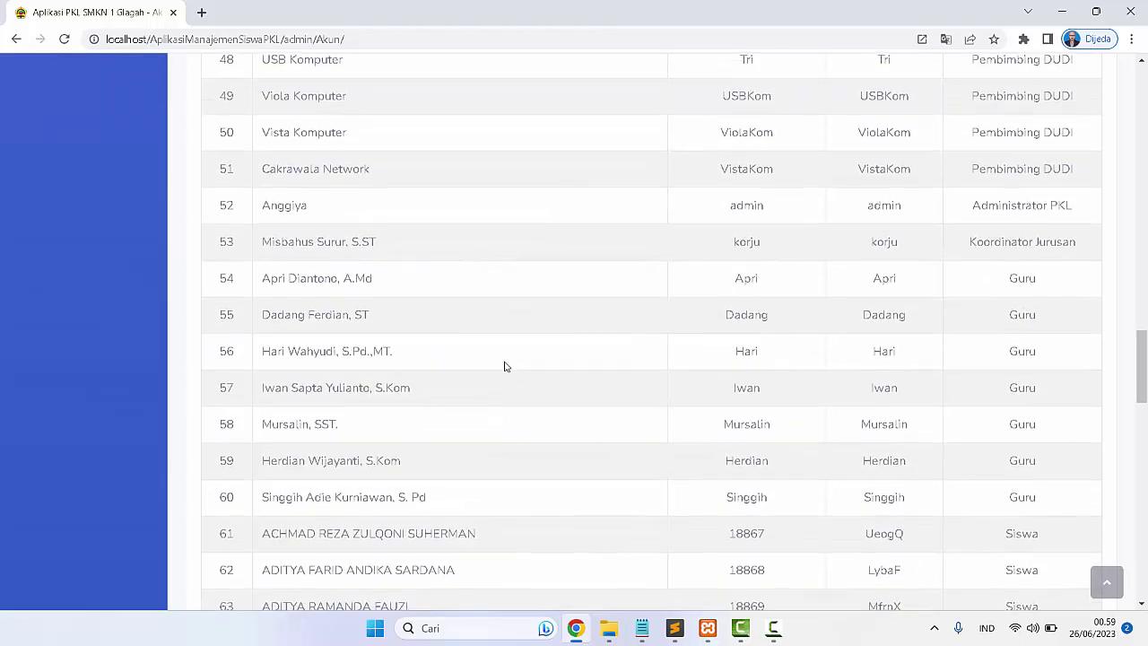
scroll(504, 366, "down", 5)
scroll(504, 366, "down", 5)
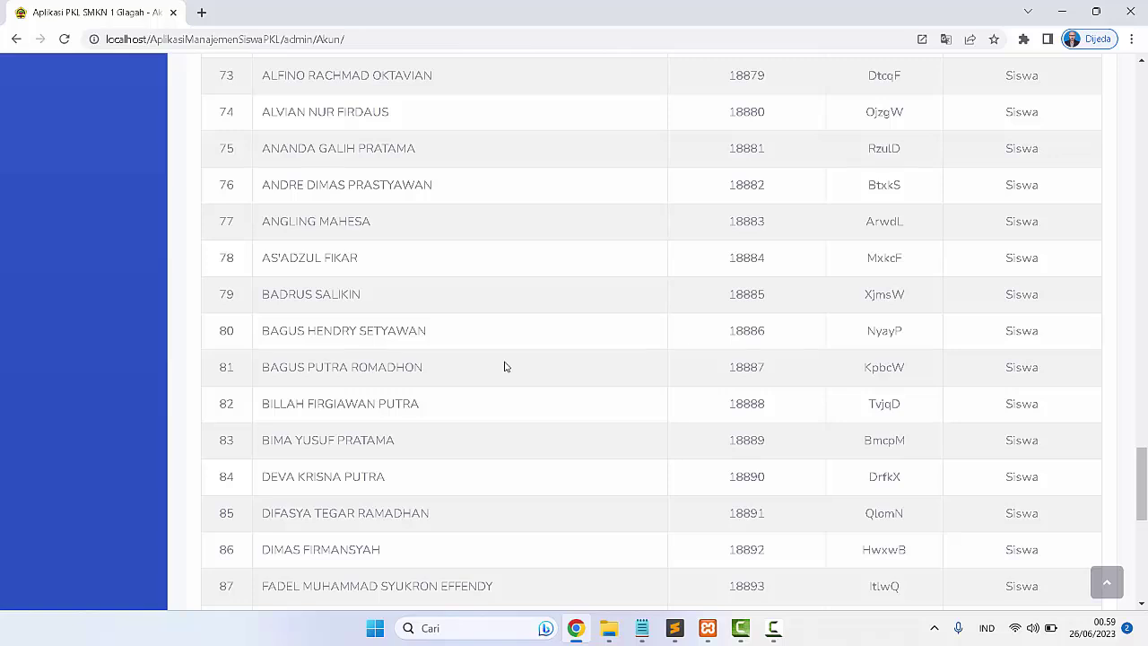
scroll(504, 366, "down", 2)
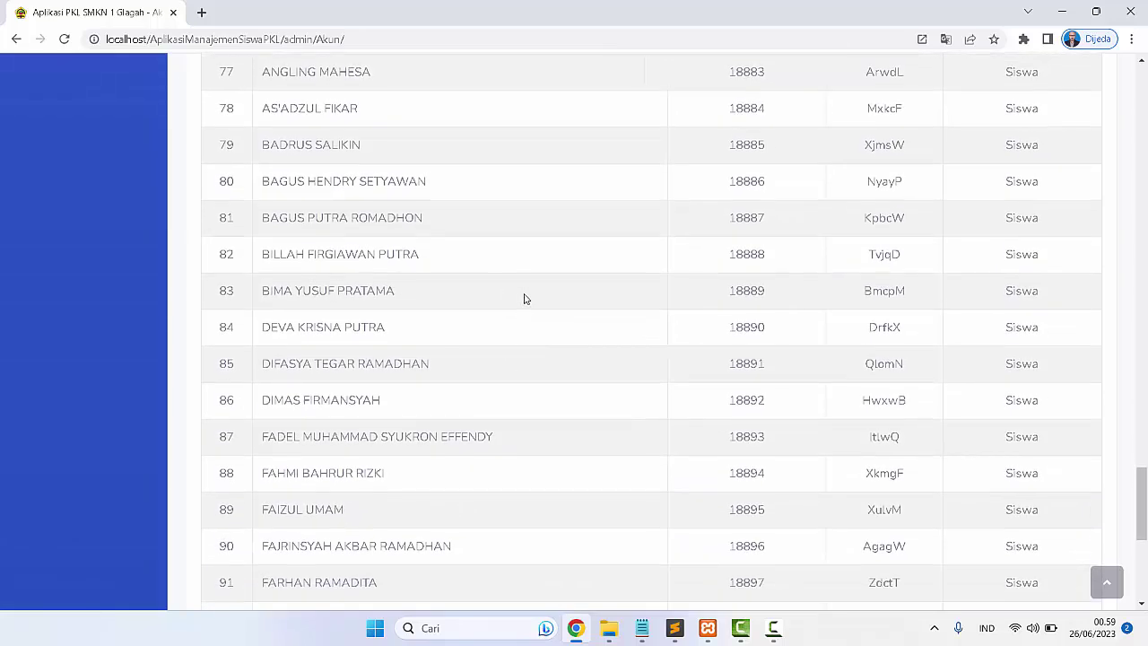
left_click_drag(729, 327, 913, 325)
key("ctrl+c")
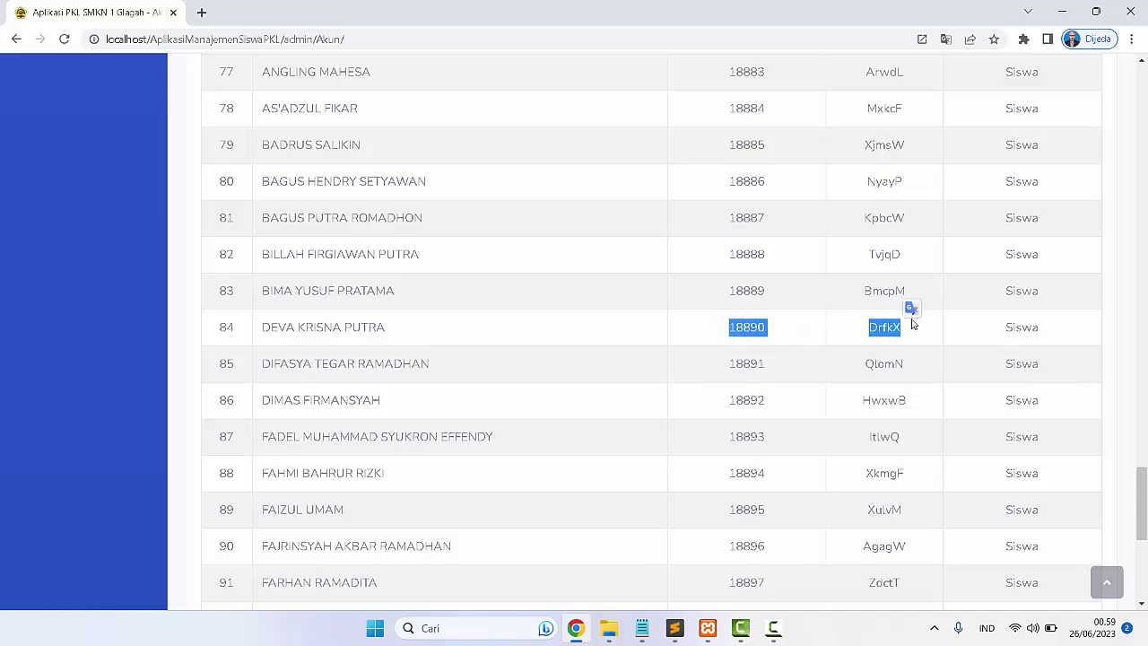
Paste the student login into Notepad and duplicate the PEMBIMBING block above it
left_click(642, 628)
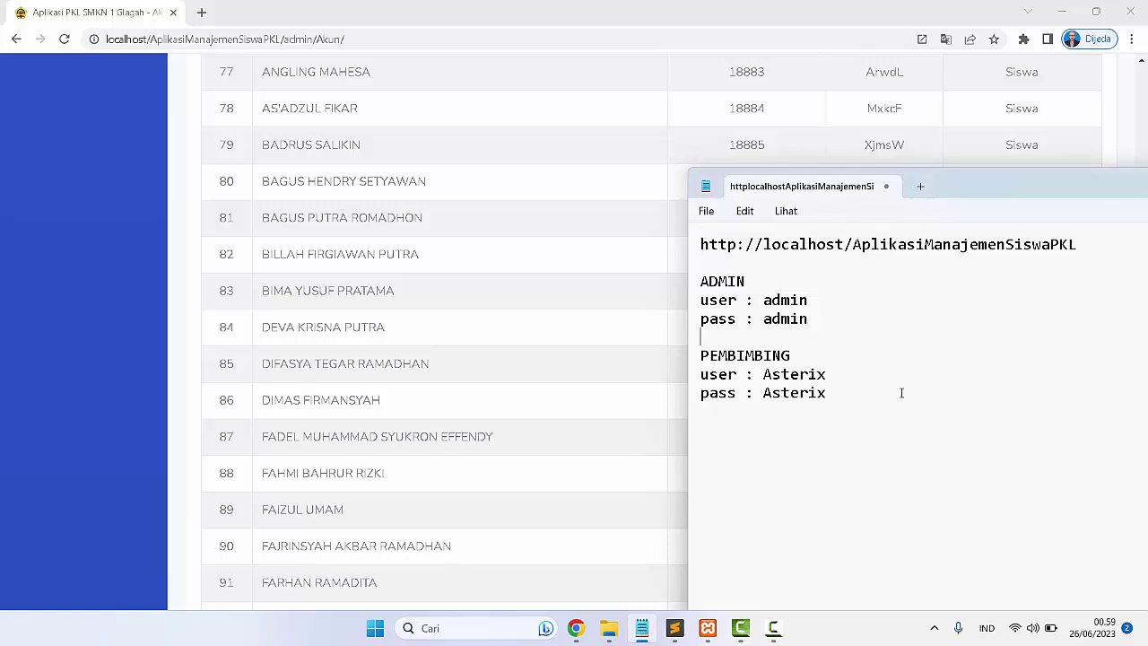
key("ctrl+v")
left_click(741, 417)
key("Return")
left_click_drag(868, 396, 684, 352)
key("ctrl+c")
left_click(713, 425)
key("ctrl+v")
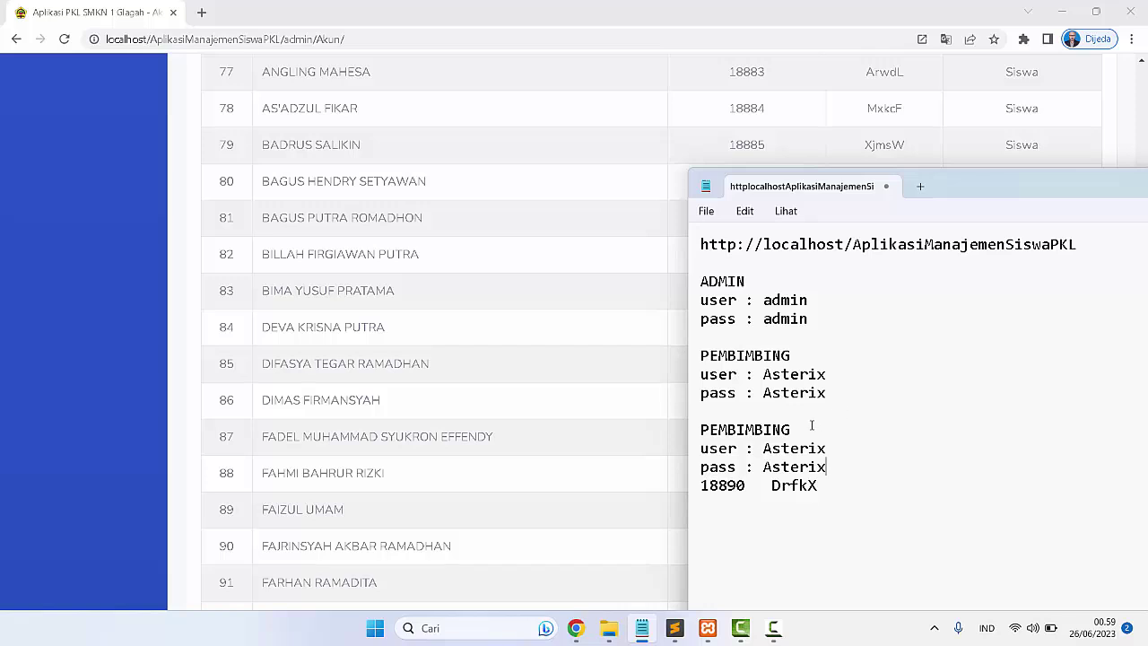
Rename the copied block to SISWA and move the student's username and password into its user and pass lines
left_click_drag(812, 425, 694, 436)
type("SISWA")
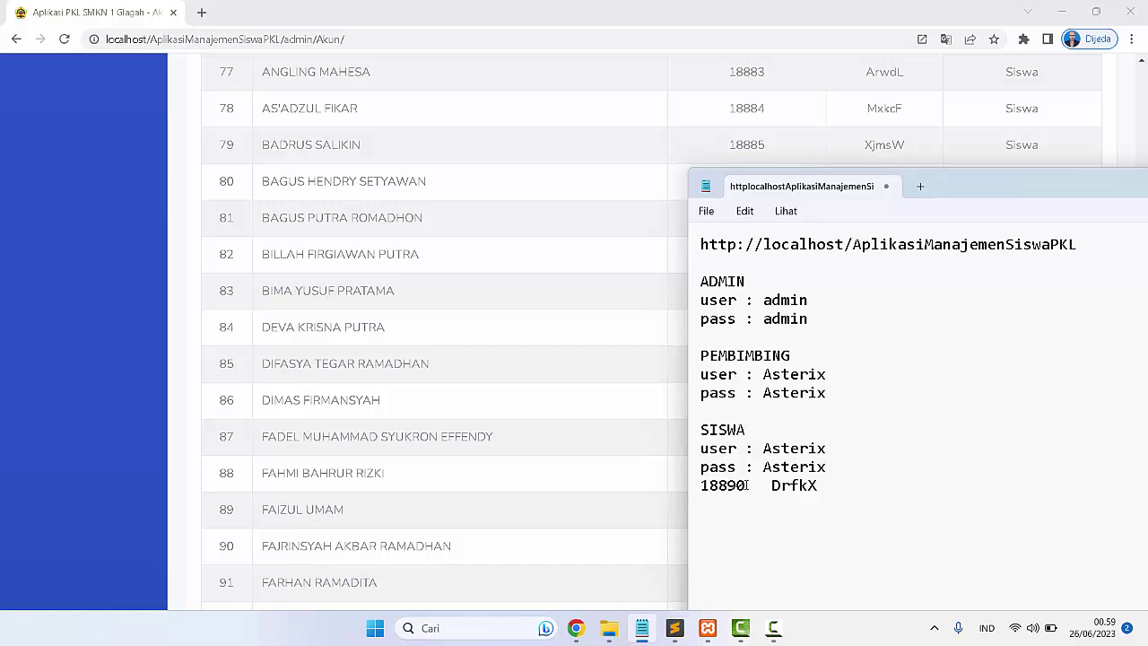
left_click_drag(746, 486, 696, 489)
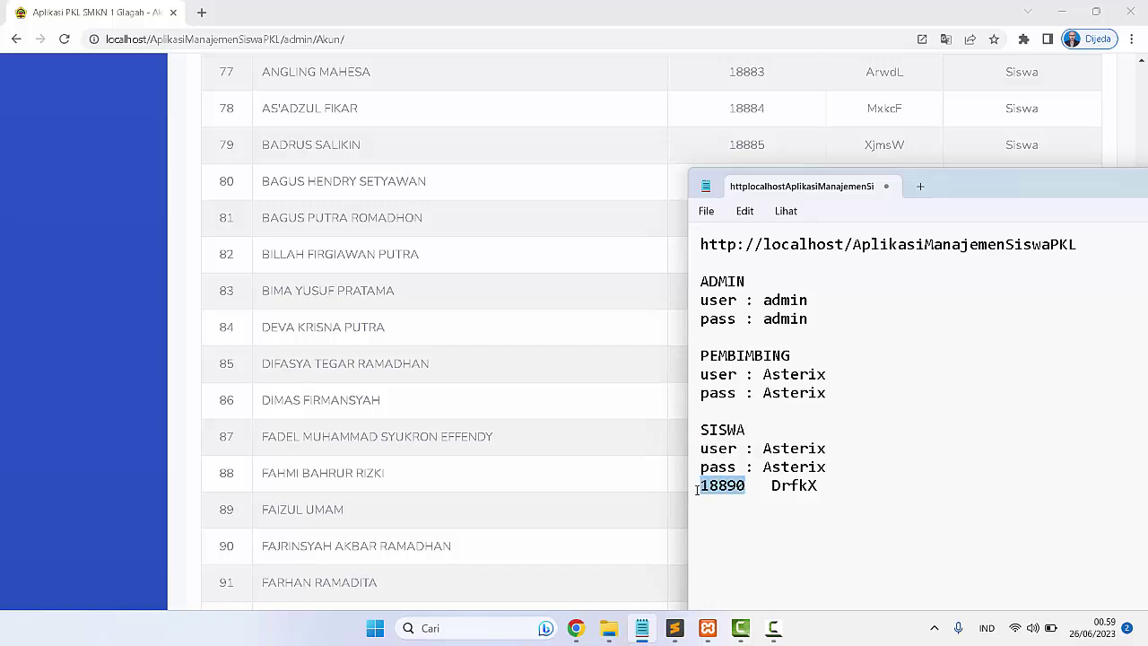
key("ctrl+x")
left_click_drag(763, 446, 838, 454)
left_click(858, 440)
key("ctrl+v")
left_click_drag(769, 484, 830, 482)
key("ctrl+x")
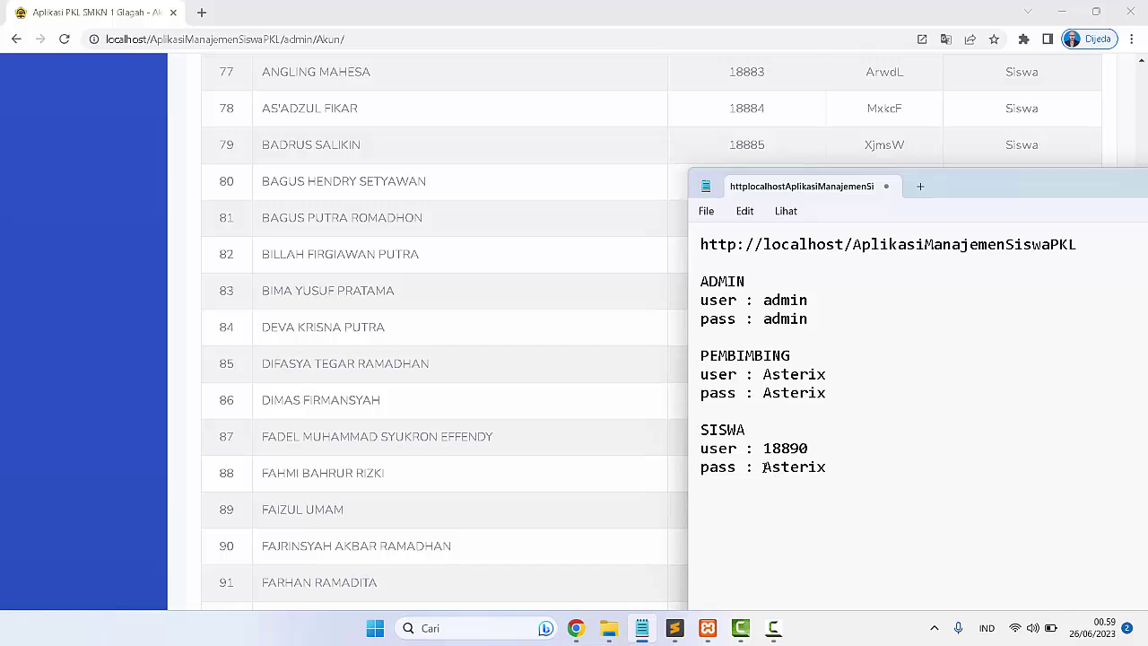
left_click_drag(764, 466, 835, 465)
key("ctrl+v")
Return to the app and open the Pengajuan PKL applications list
left_click(37, 260)
scroll(414, 395, "up", 4)
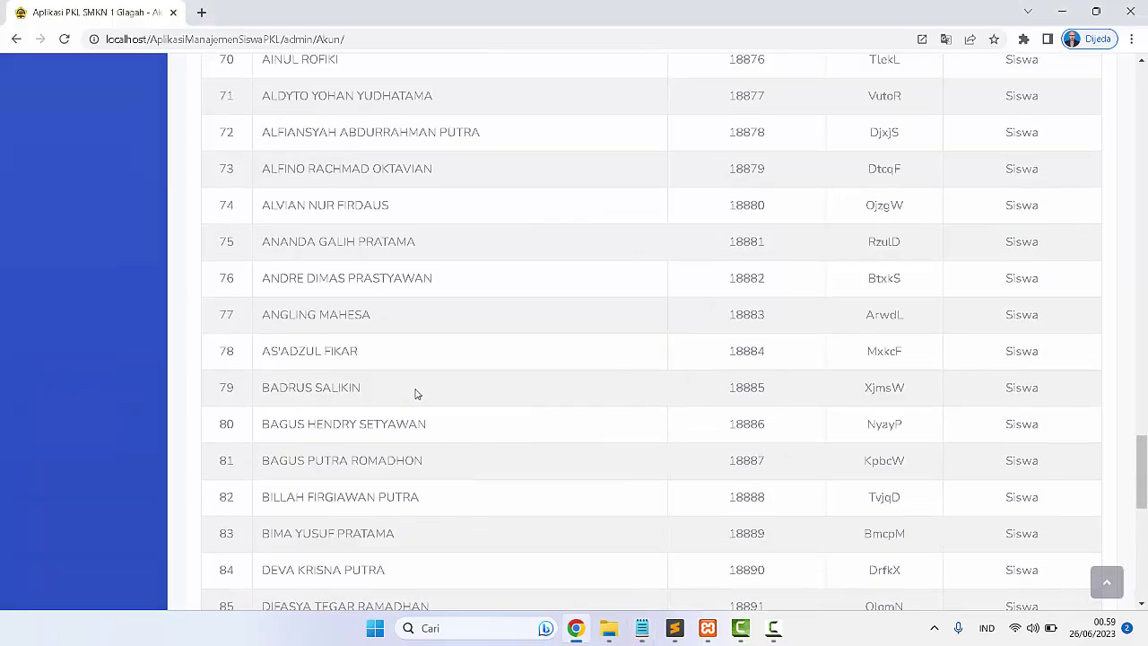
scroll(415, 392, "up", 20)
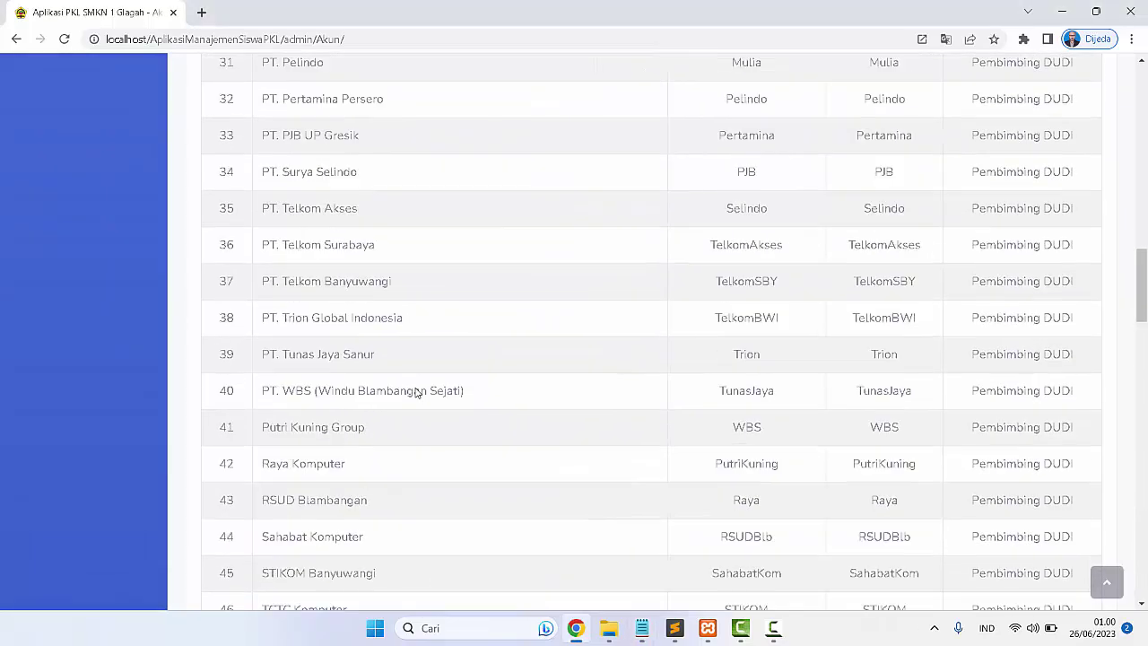
scroll(414, 392, "up", 8)
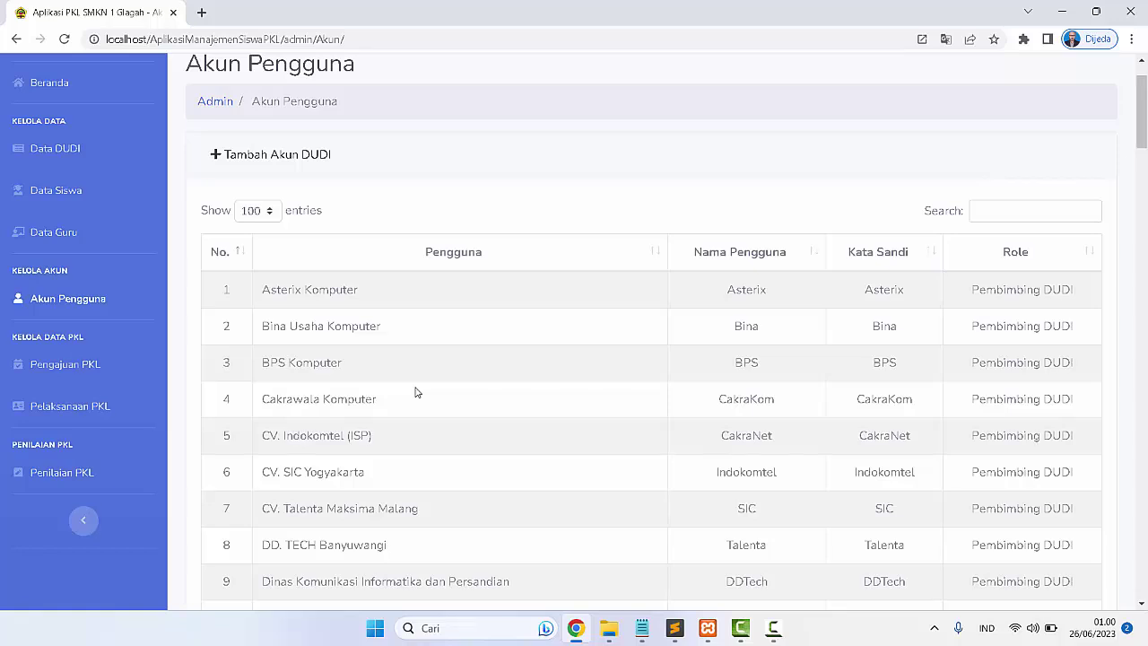
left_click(65, 366)
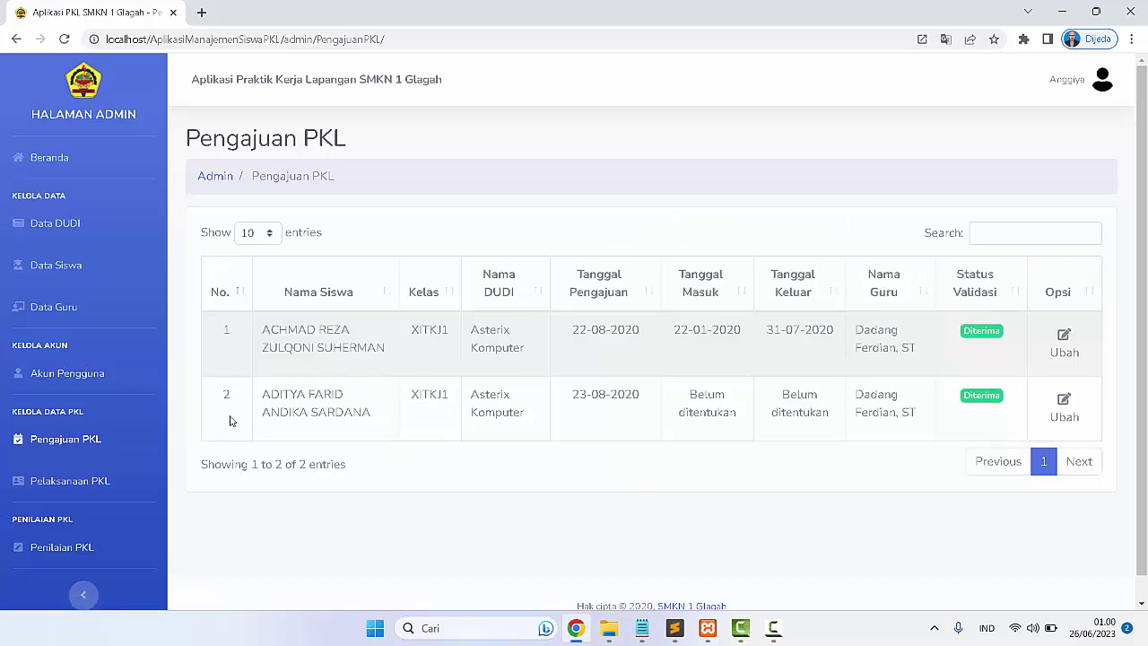
View the Pelaksanaan PKL and Penilaian PKL pages, then choose Logout from the account menu
left_click(55, 485)
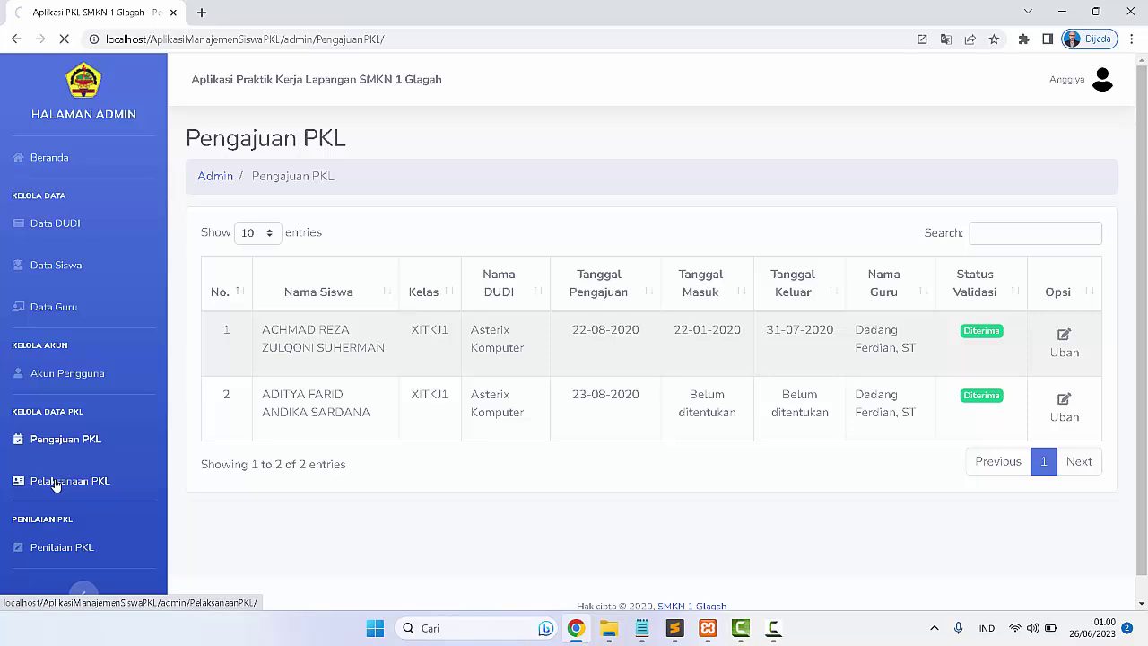
left_click(49, 548)
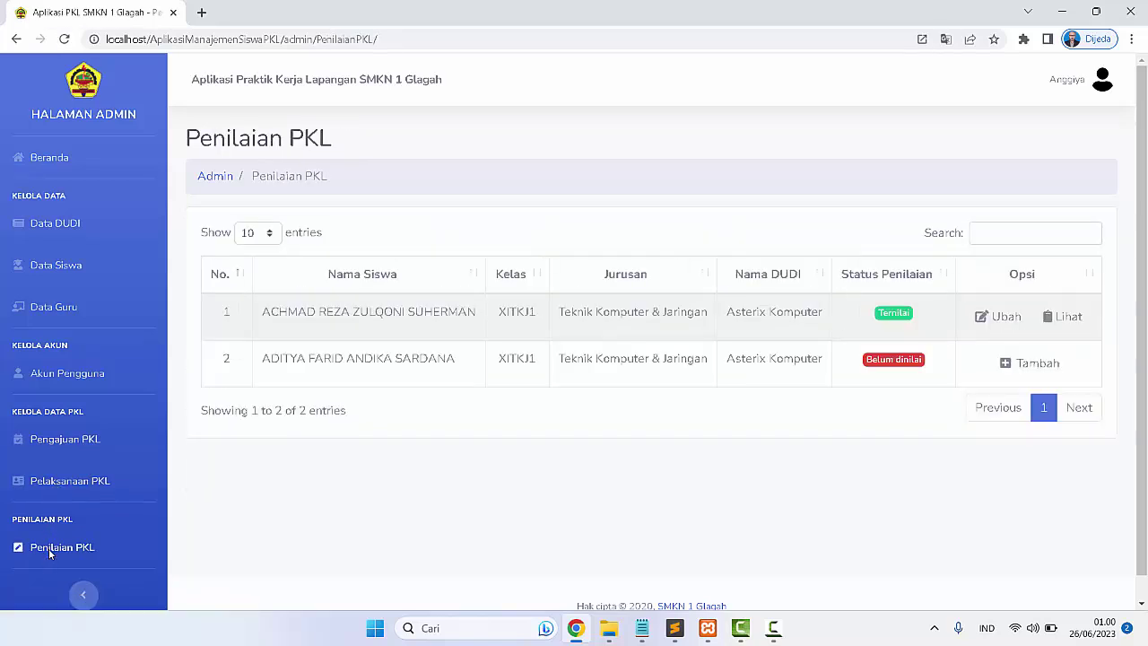
left_click(1100, 83)
left_click(1061, 125)
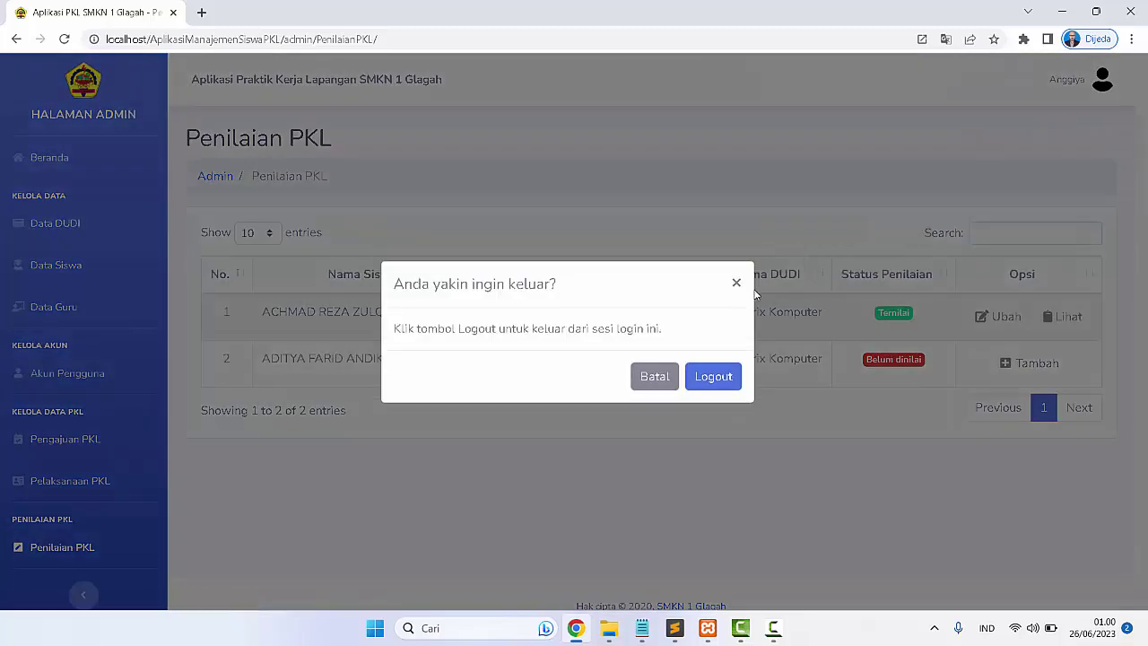
Confirm the logout and paste the student's username from the notes into the login form
left_click(713, 376)
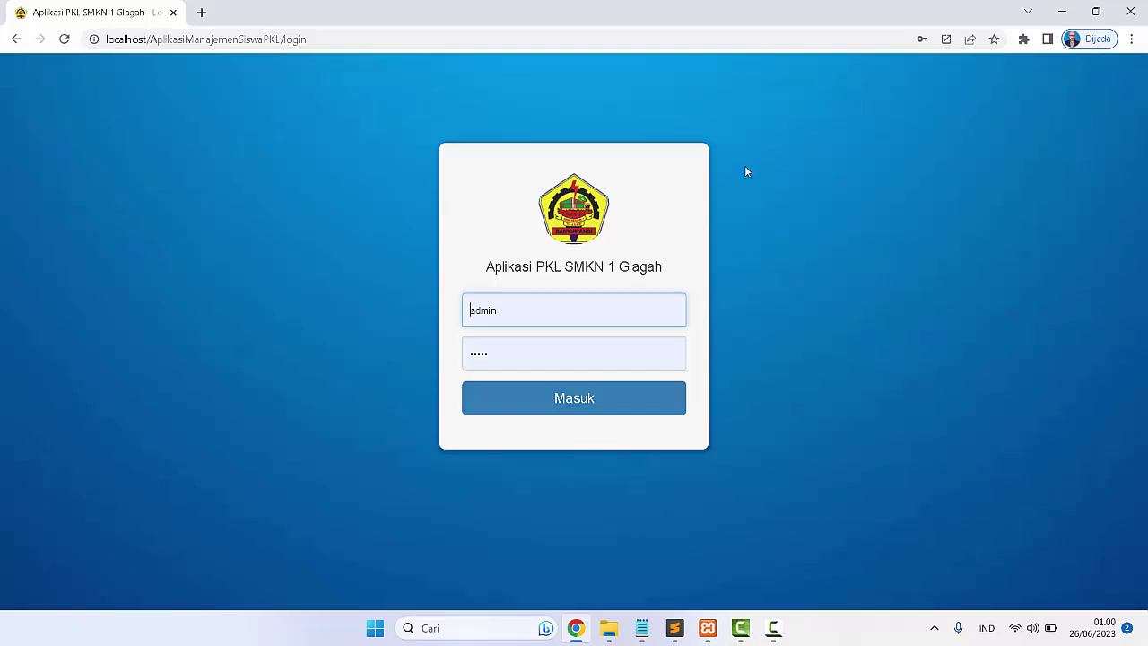
left_click(638, 633)
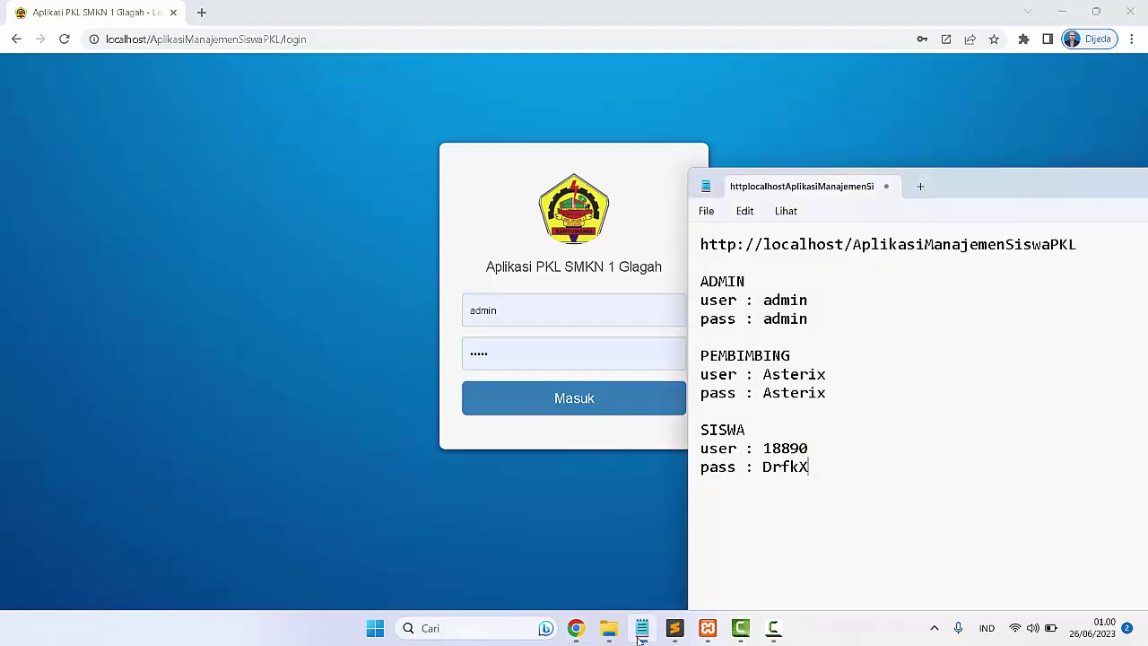
double_click(785, 448)
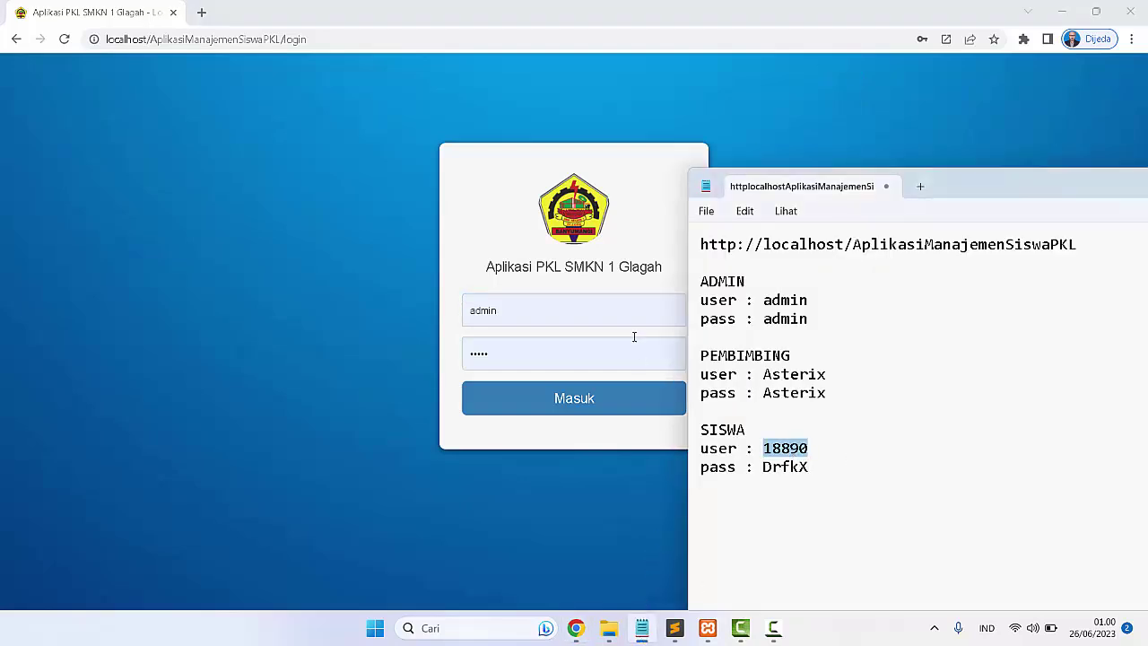
left_click(574, 302)
double_click(576, 303)
key("ctrl+v")
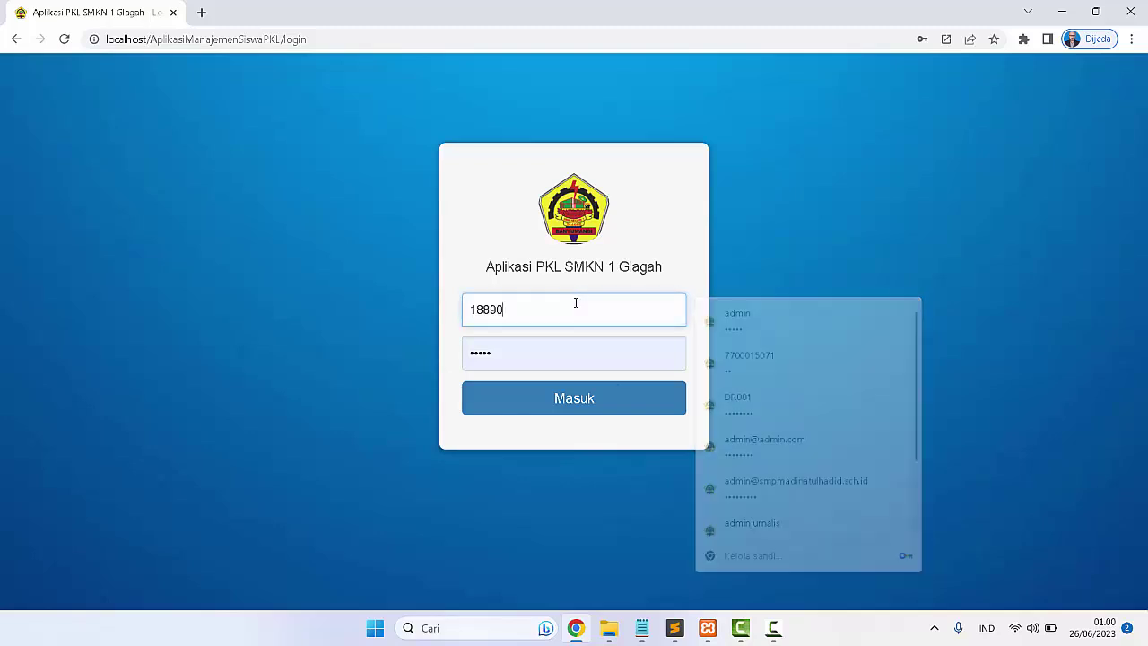
Paste the student's password from the notes and sign in
left_click(642, 628)
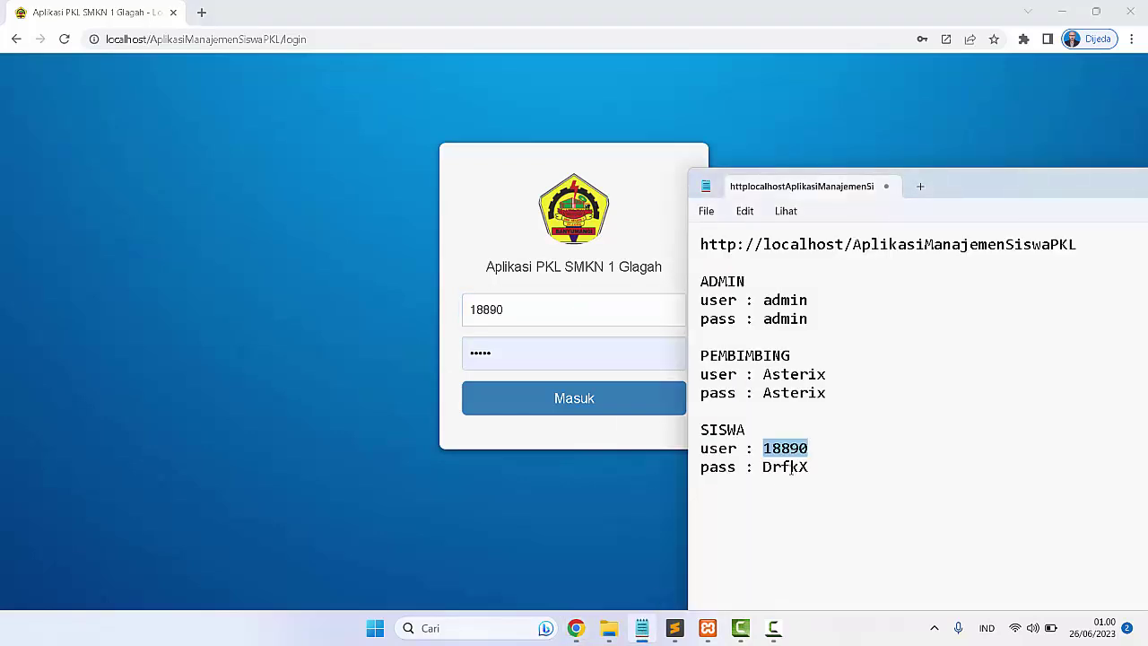
double_click(785, 466)
left_click(582, 346)
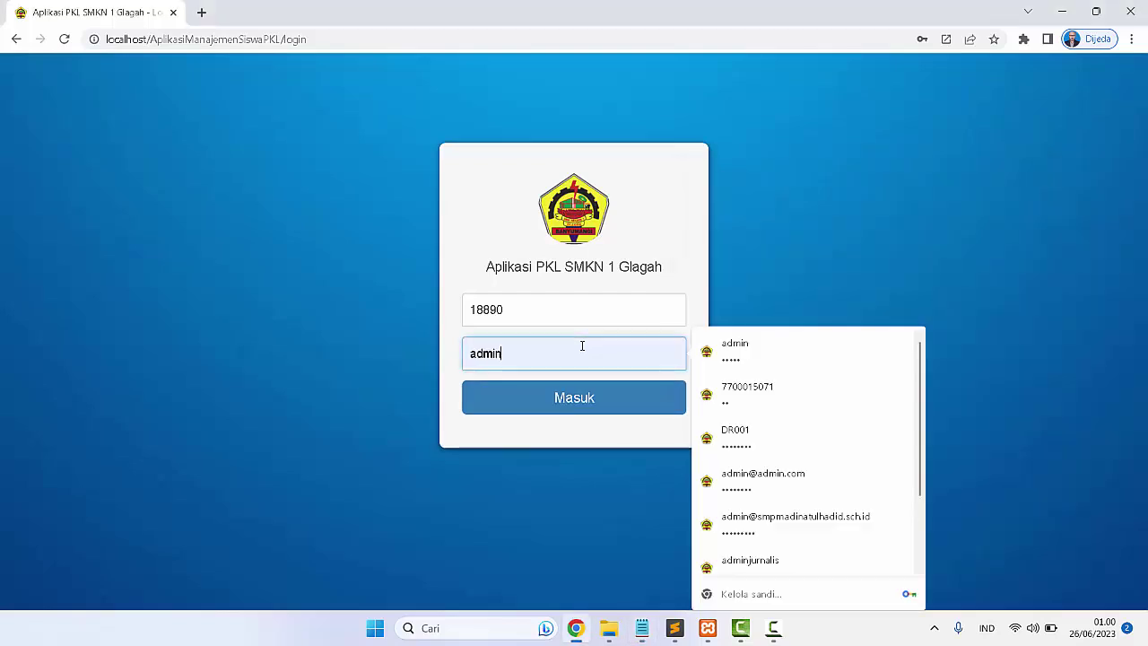
double_click(582, 346)
key("ctrl+v")
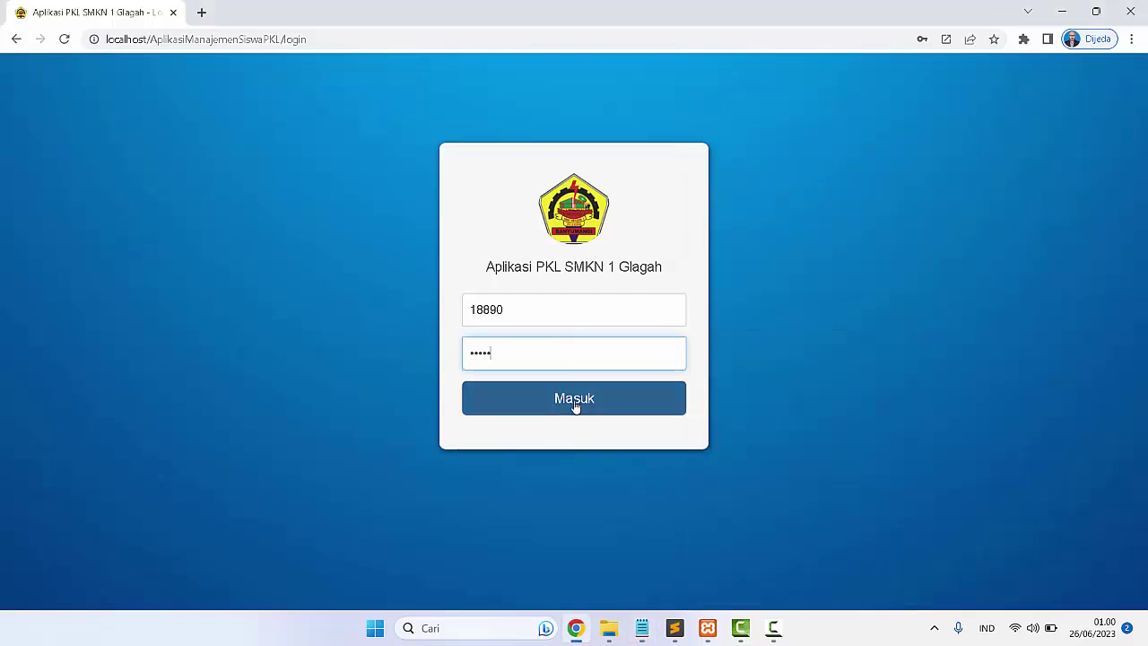
left_click(574, 405)
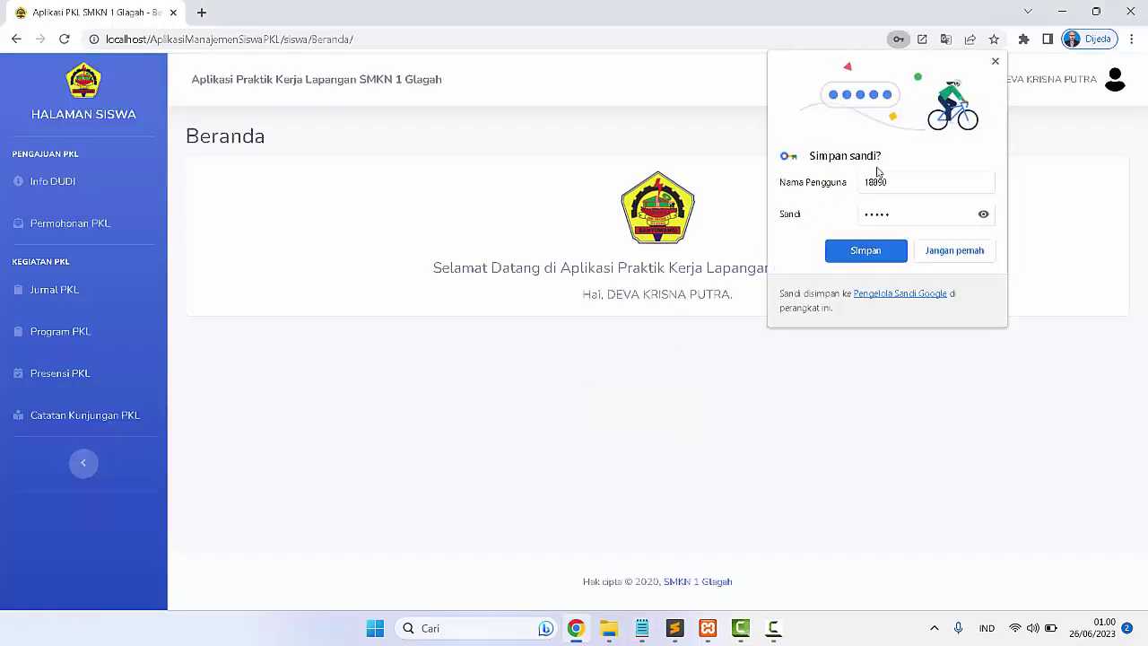
Dismiss the save-password prompt, browse Info DUDI, and open the Permohonan PKL page
left_click(994, 61)
left_click(65, 184)
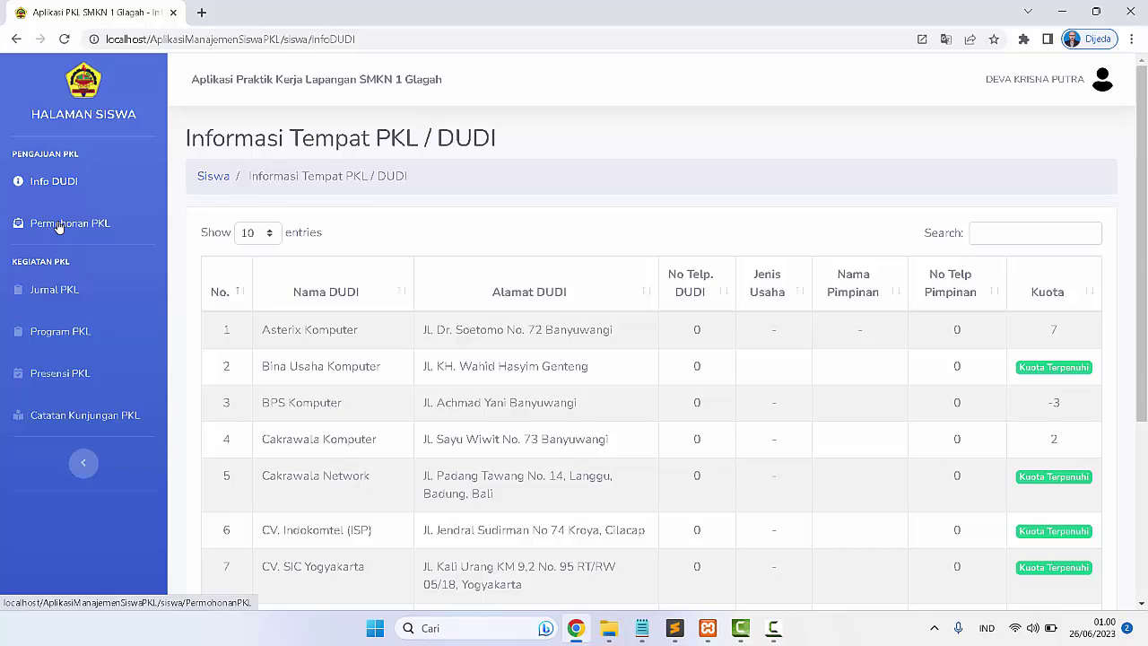
left_click(58, 226)
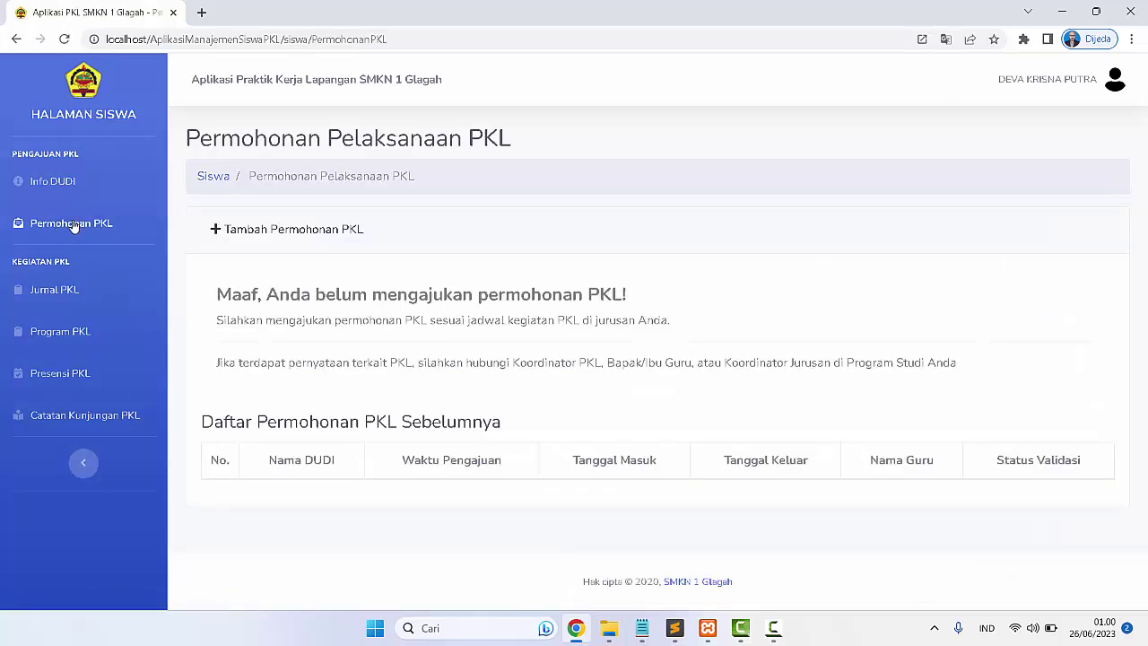
Start a new PKL application and pick Asterix Komputer (kuota 7) as the DUDI
left_click(258, 237)
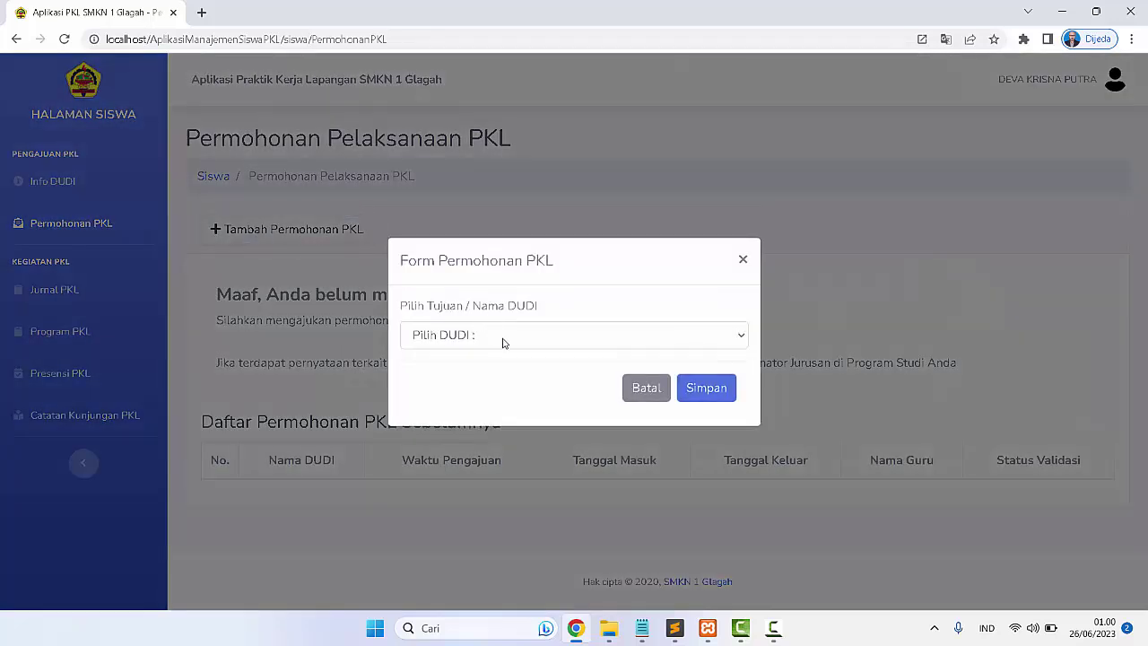
left_click(504, 342)
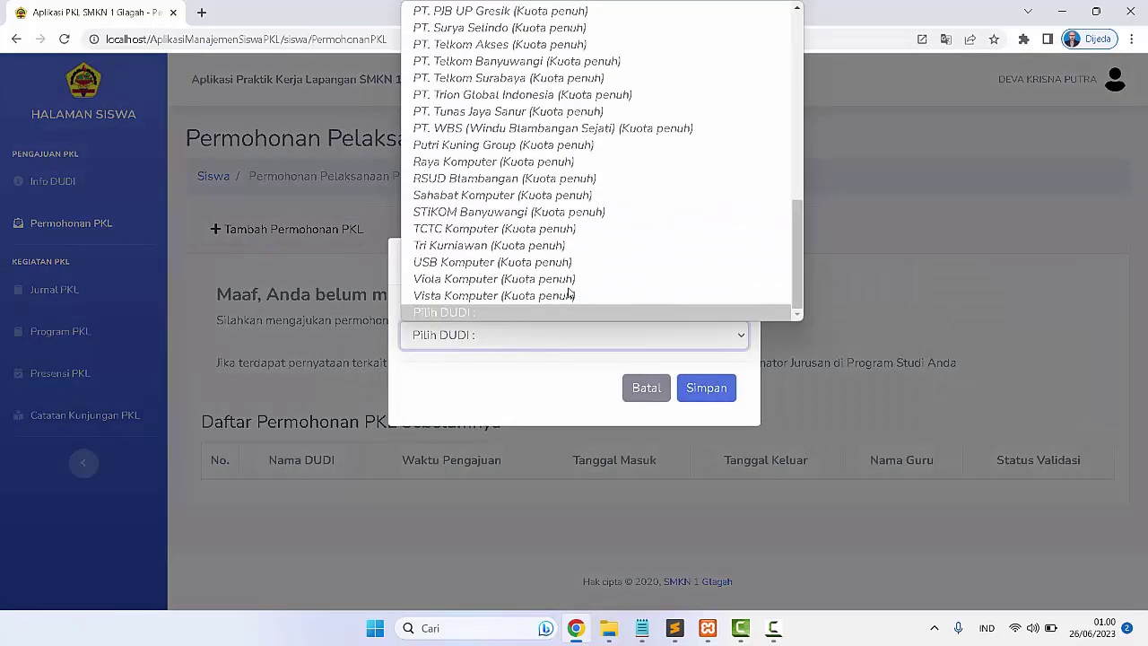
scroll(570, 294, "up", 8)
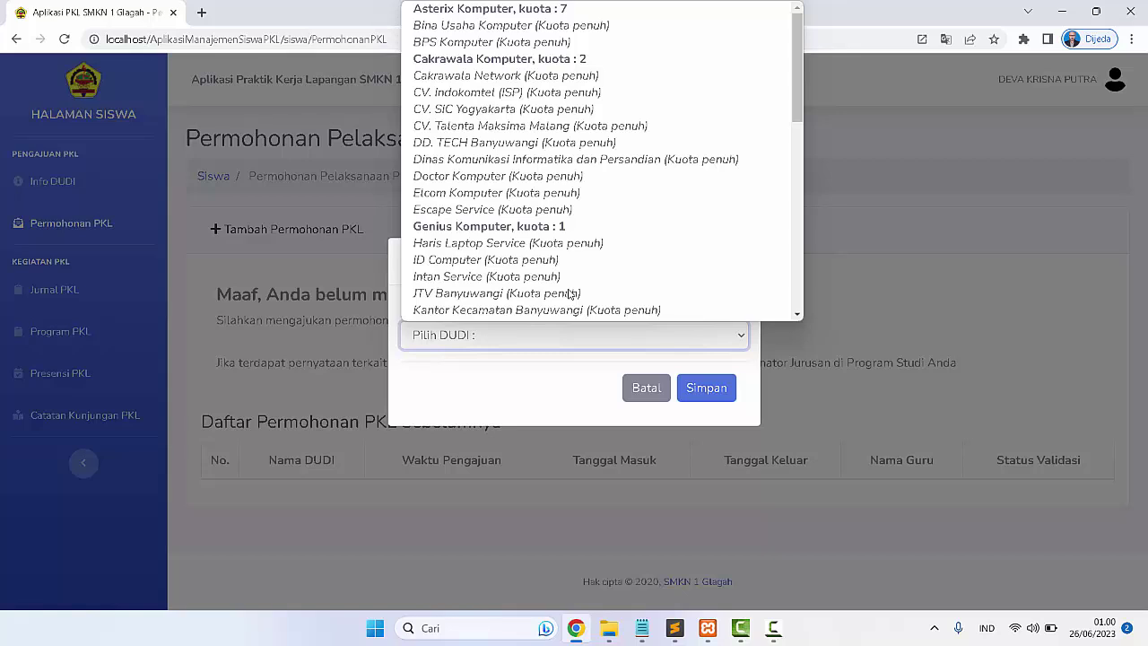
left_click(516, 12)
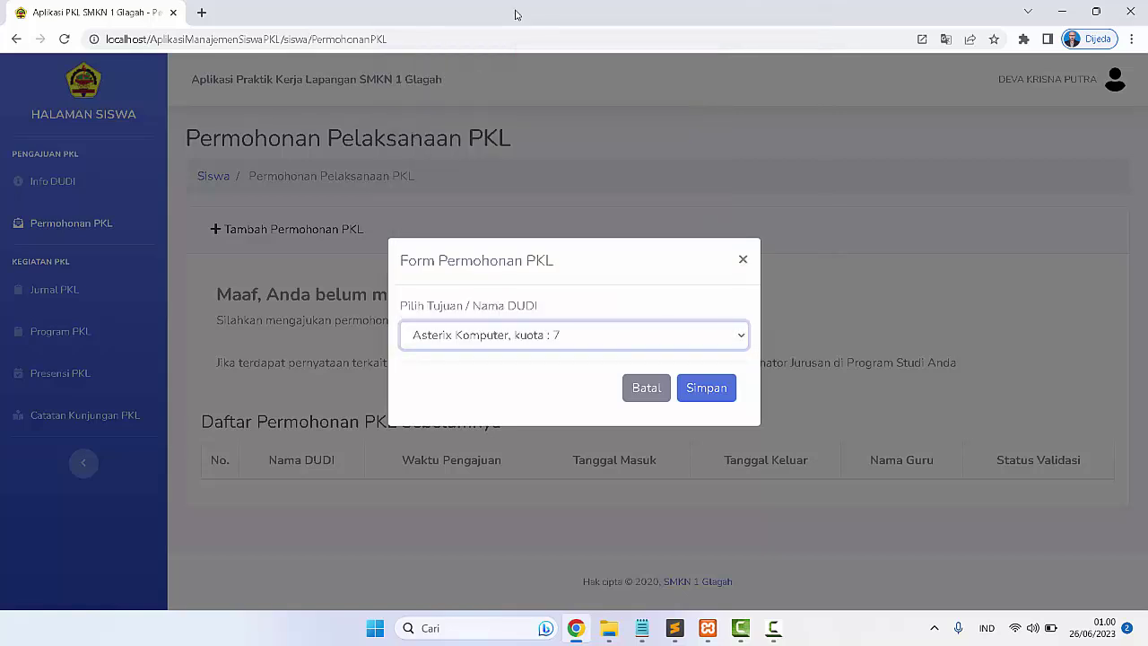
left_click(708, 391)
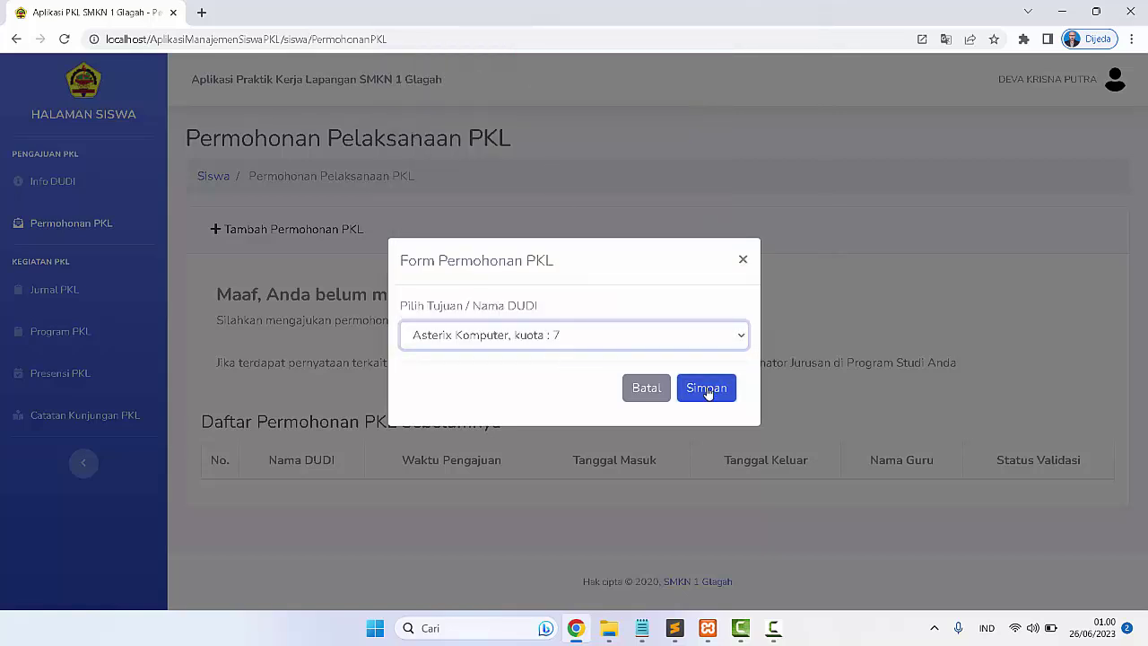
Submit the Asterix Komputer application and check its Belum Tervalidasi status in the list
left_click(707, 391)
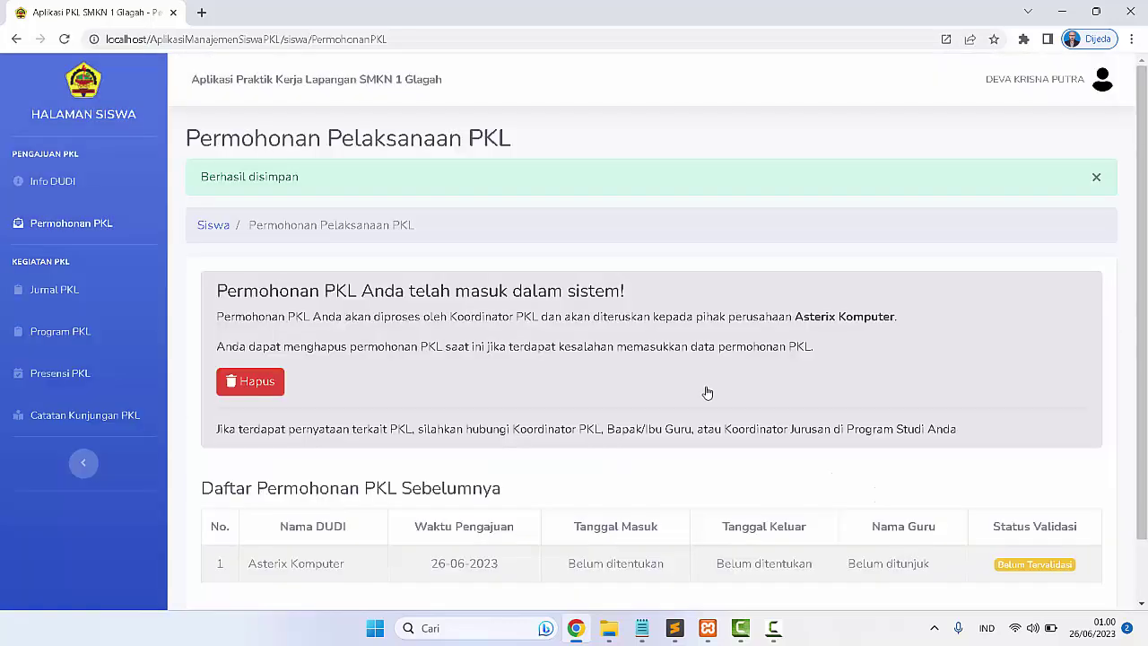
scroll(708, 391, "down", 1)
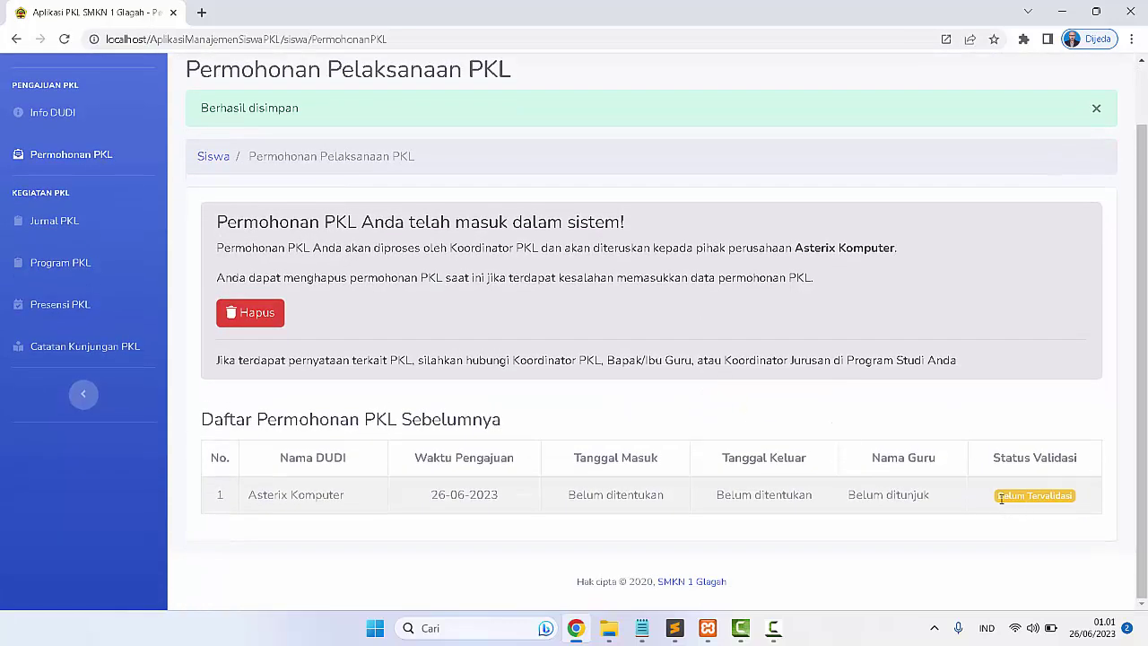
left_click_drag(1006, 496, 1087, 487)
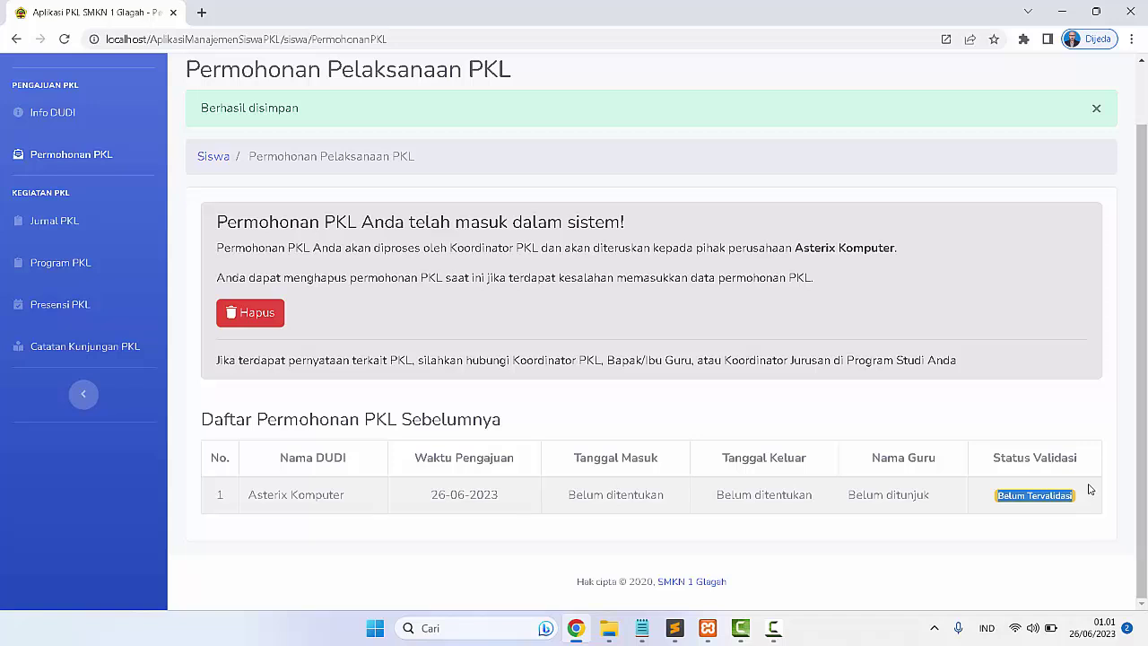
left_click(964, 547)
scroll(651, 335, "up", 1)
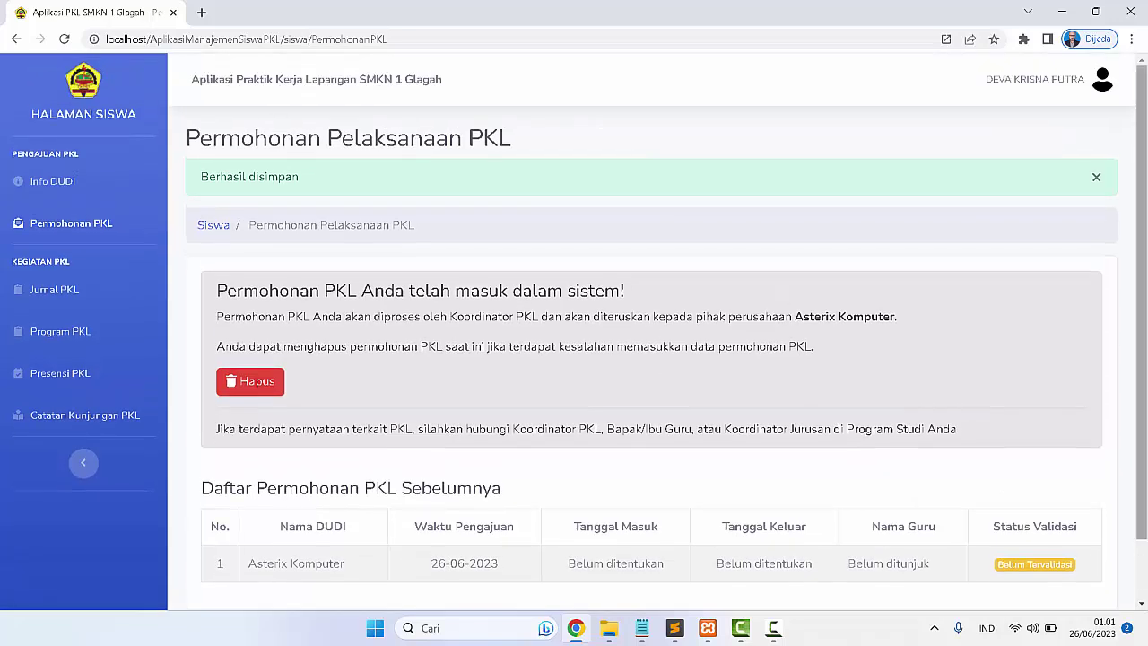
left_click(1105, 89)
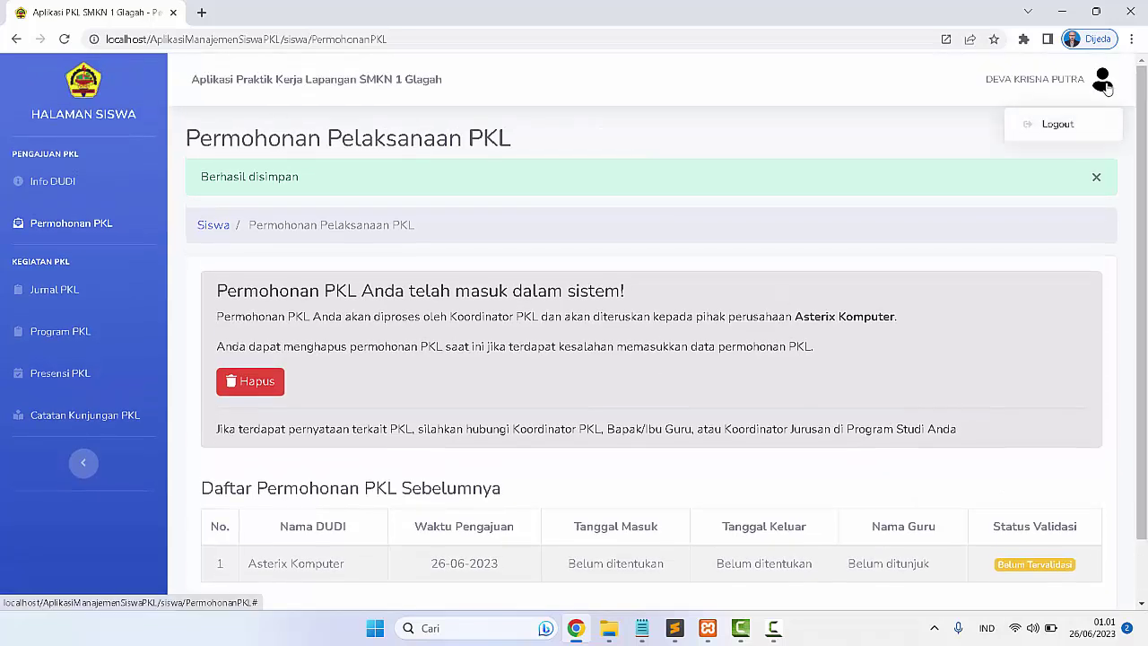
Log out of the student account and sign in with the PEMBIMBING credentials from the notes
left_click(1059, 126)
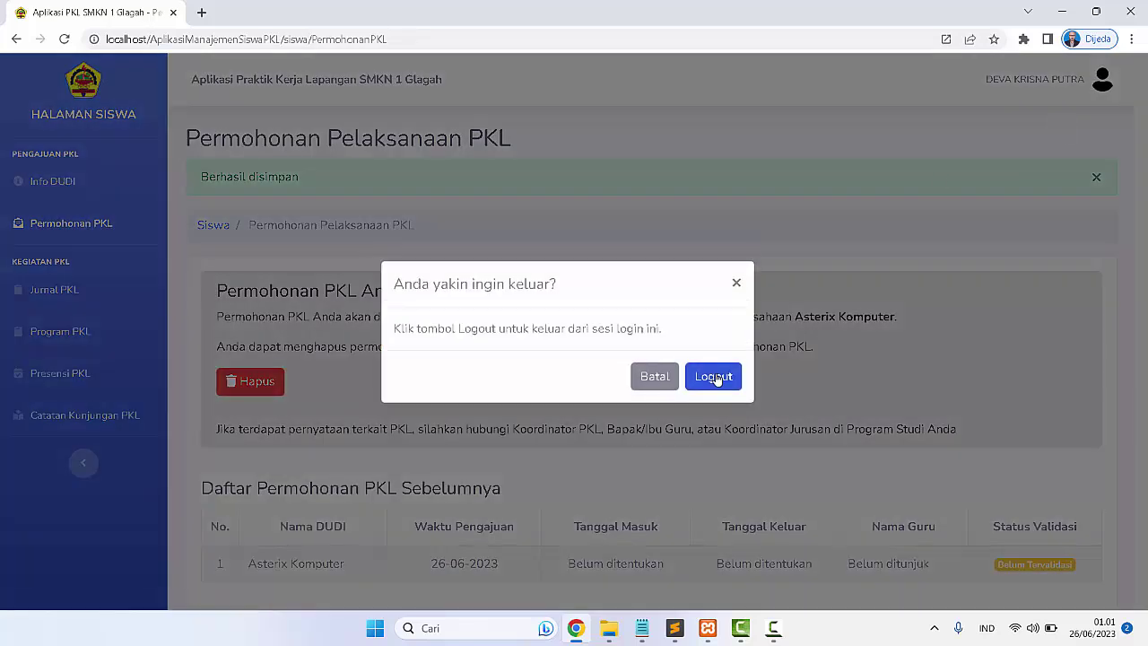
left_click(713, 376)
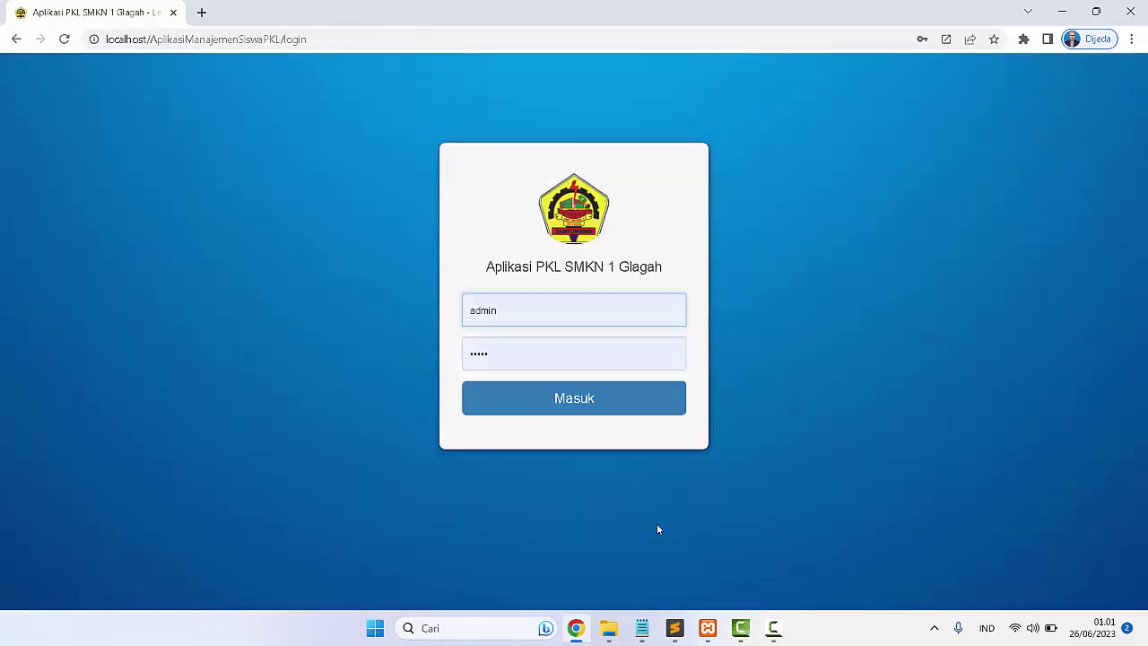
left_click(642, 627)
left_click_drag(762, 375, 830, 372)
key("ctrl+c")
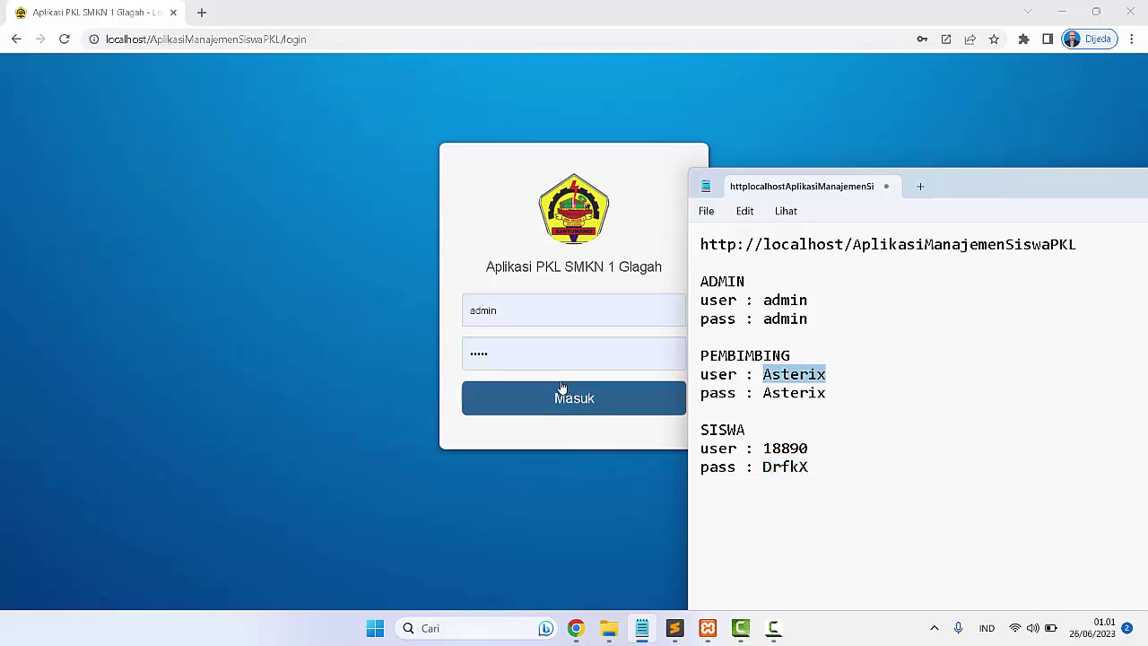
left_click(548, 314)
double_click(549, 311)
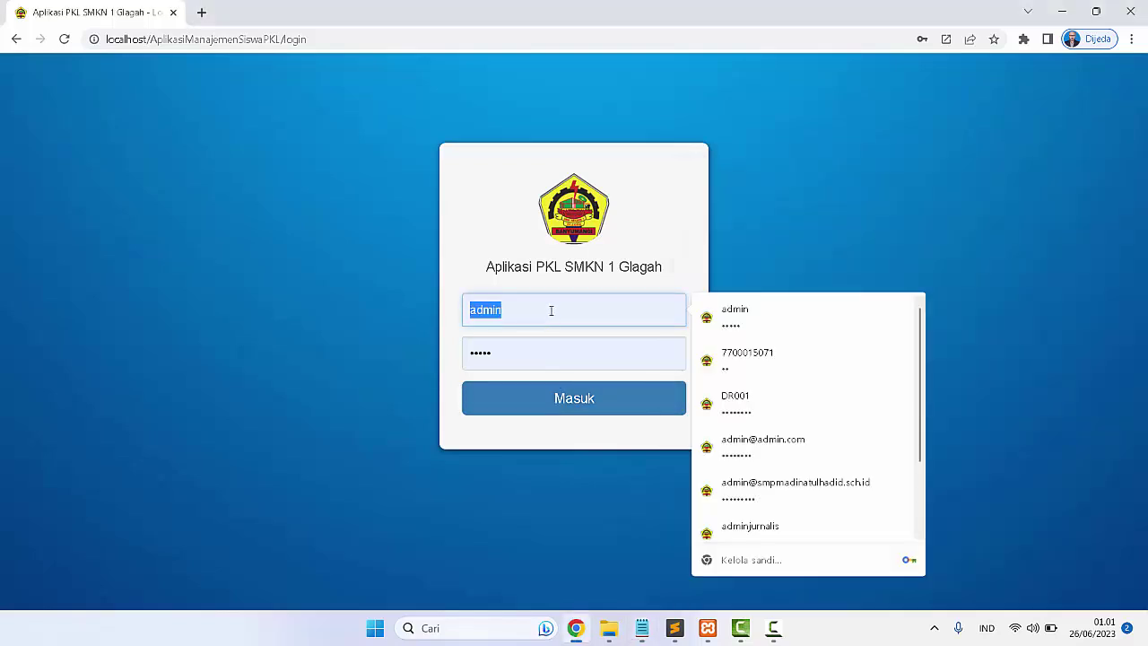
key("ctrl+v")
key("Tab")
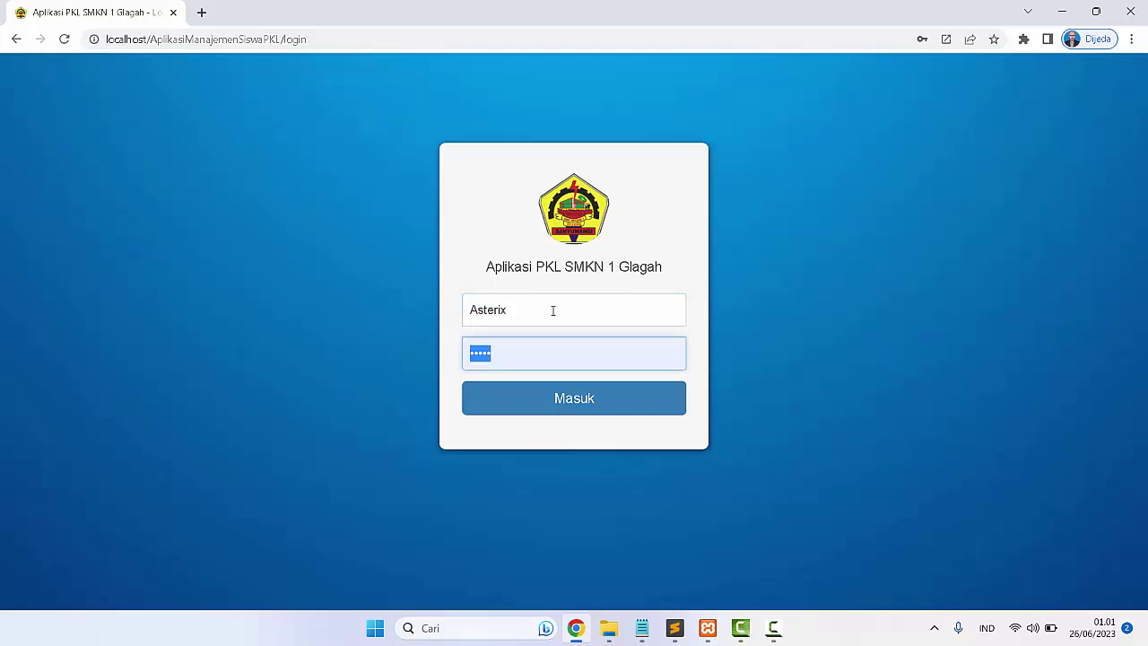
key("ctrl+v")
left_click(545, 399)
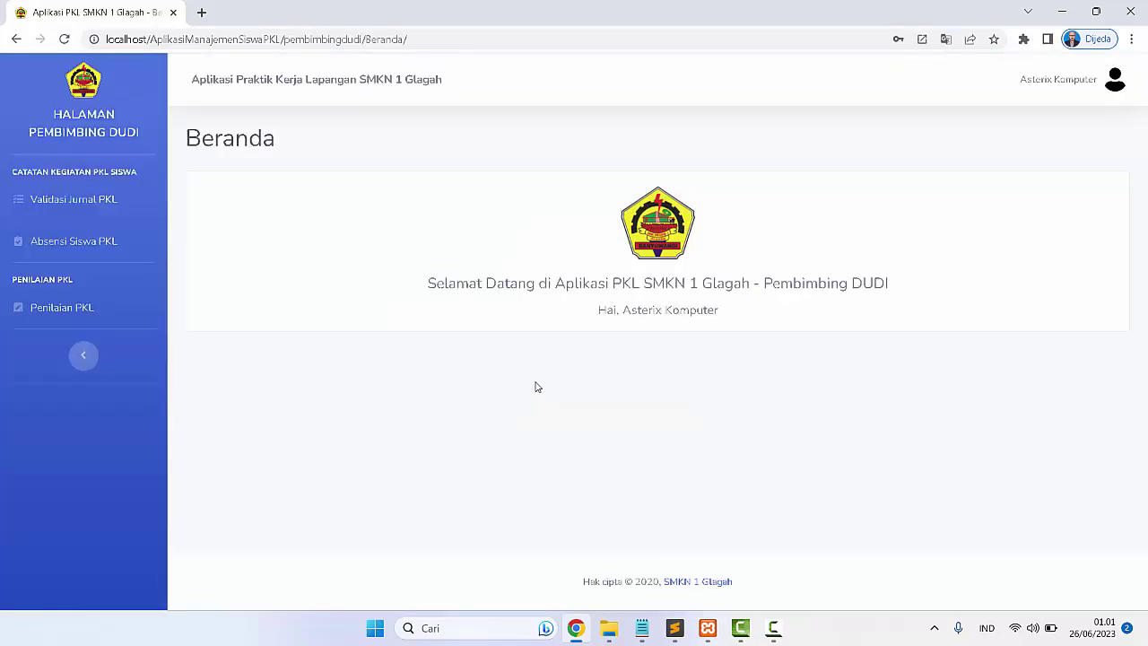
Open Validasi Jurnal PKL and page through the journal entries to page two and back
left_click(96, 200)
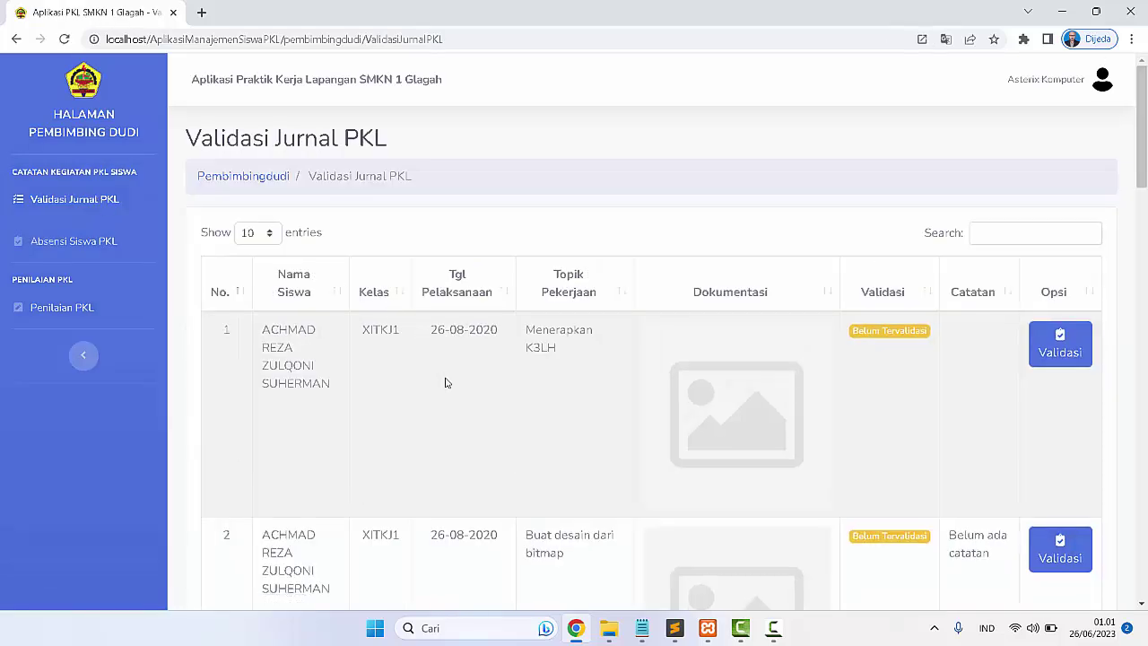
scroll(445, 383, "down", 18)
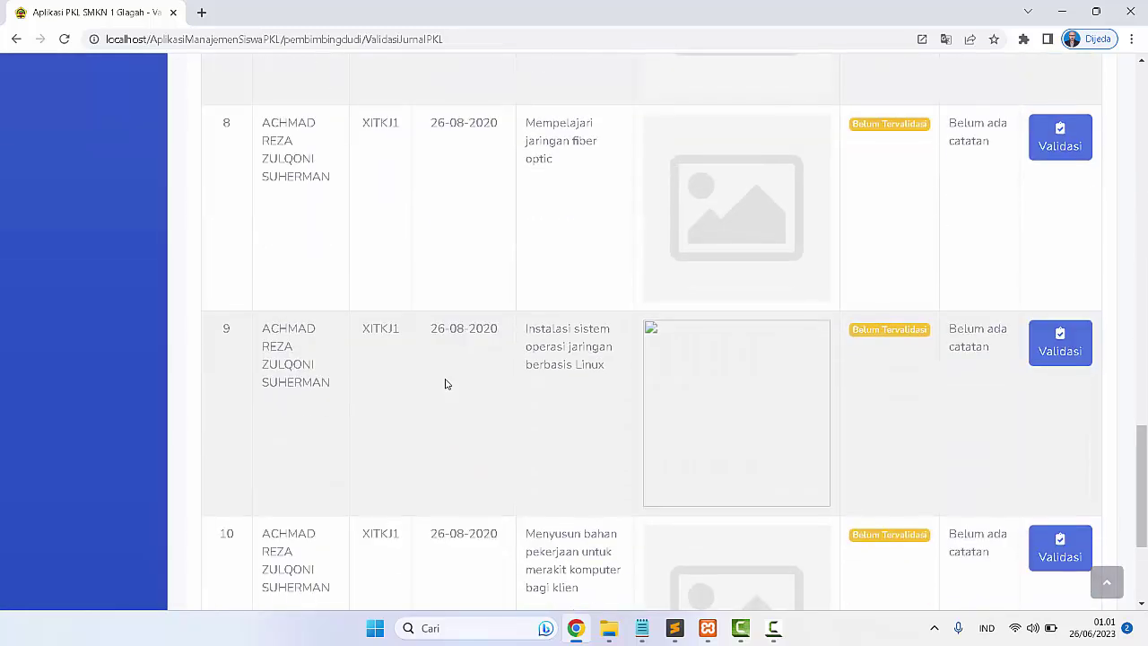
scroll(445, 383, "down", 3)
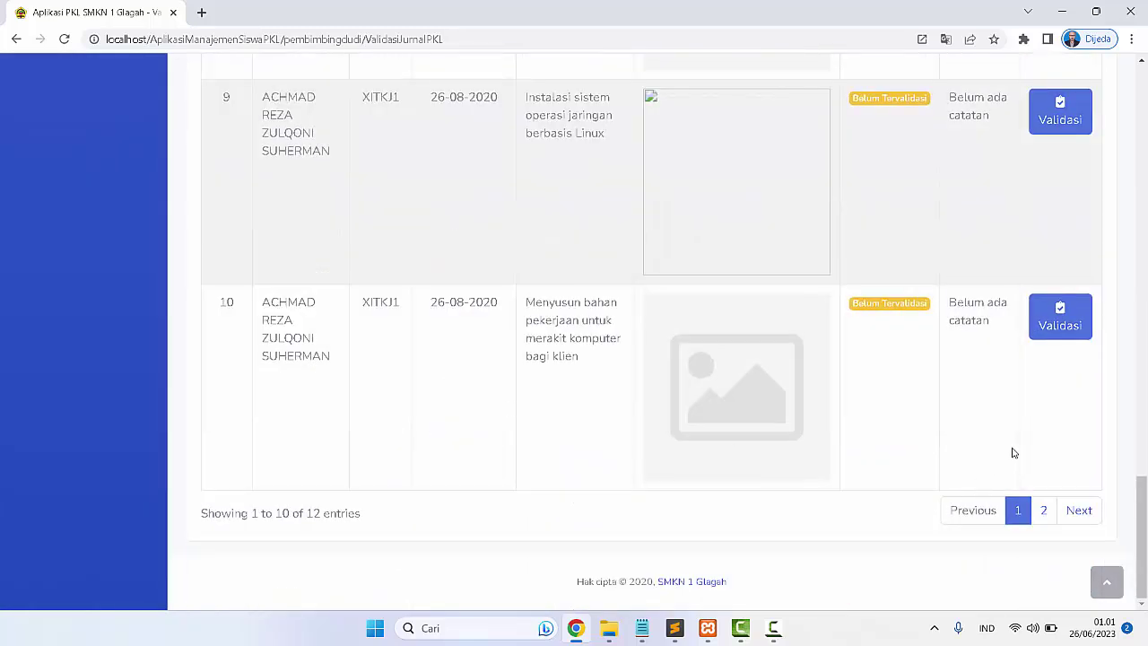
left_click(1043, 513)
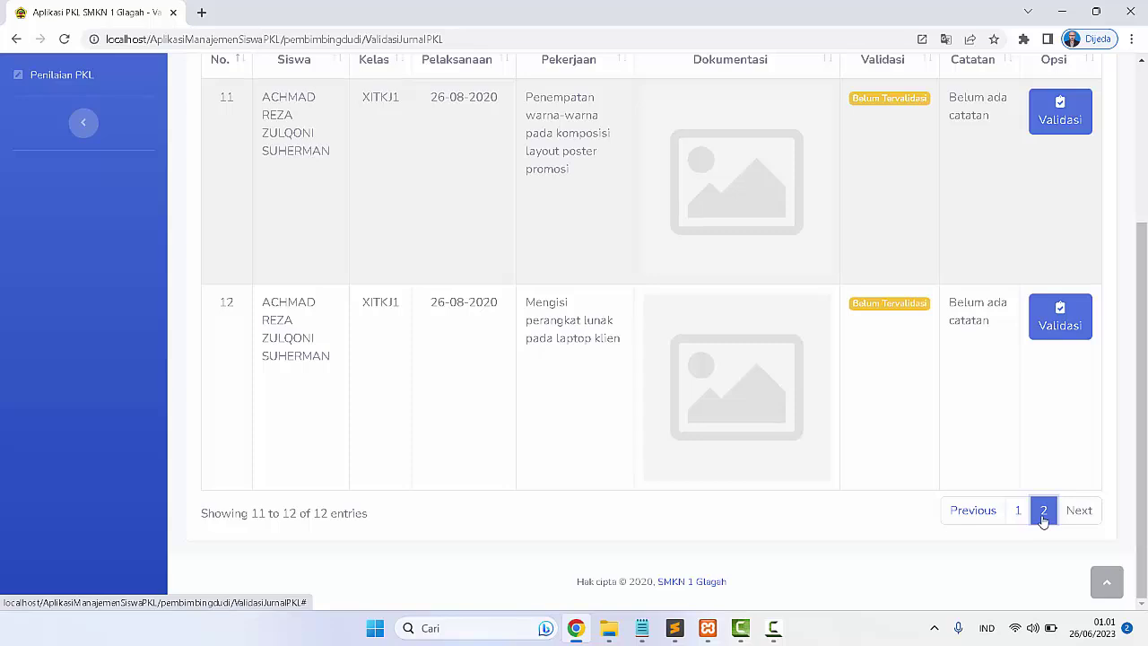
left_click(1043, 513)
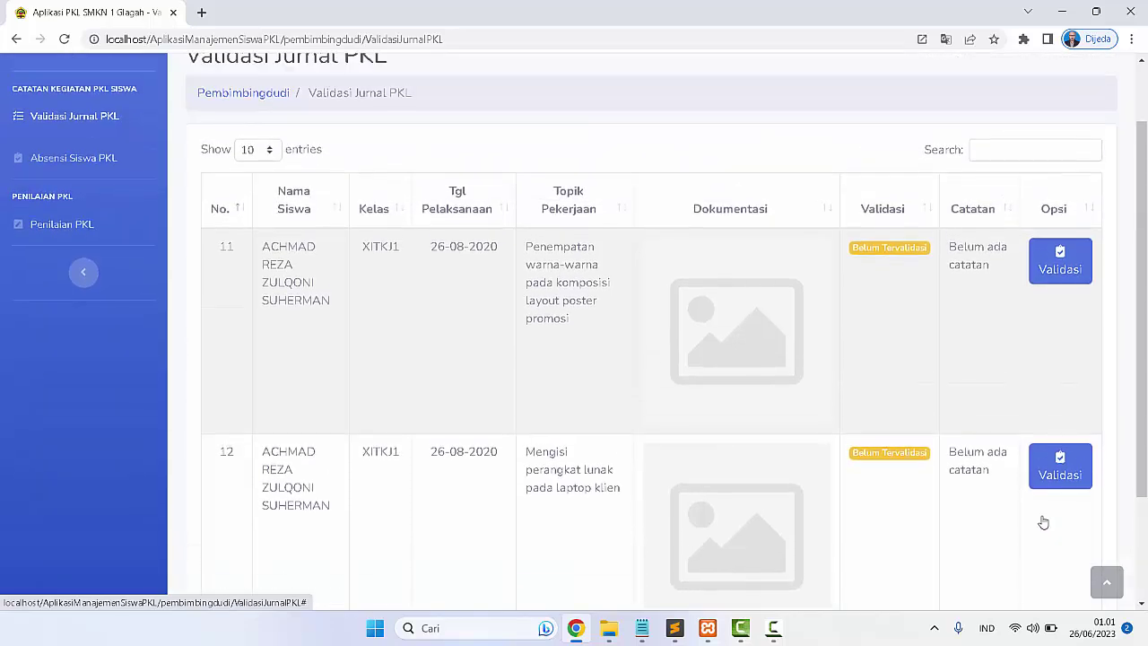
scroll(1040, 521, "down", 2)
left_click(1022, 516)
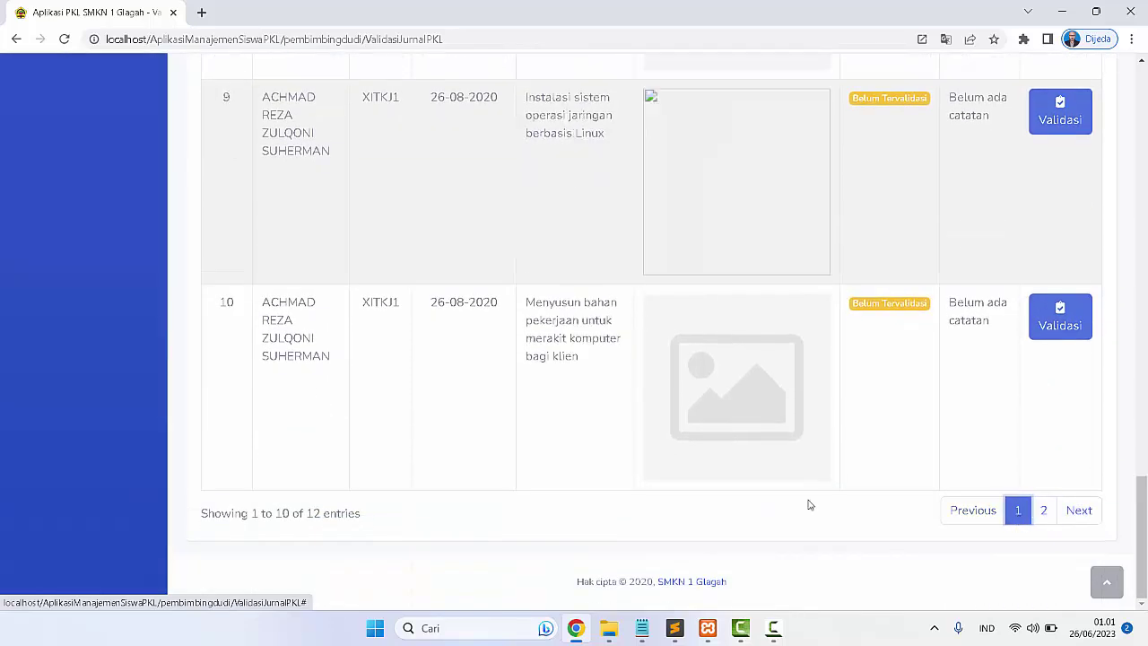
Scroll through the Belum Tervalidasi journal entries dated 26-08-2020, down and back to the top
scroll(497, 472, "up", 5)
scroll(474, 431, "up", 14)
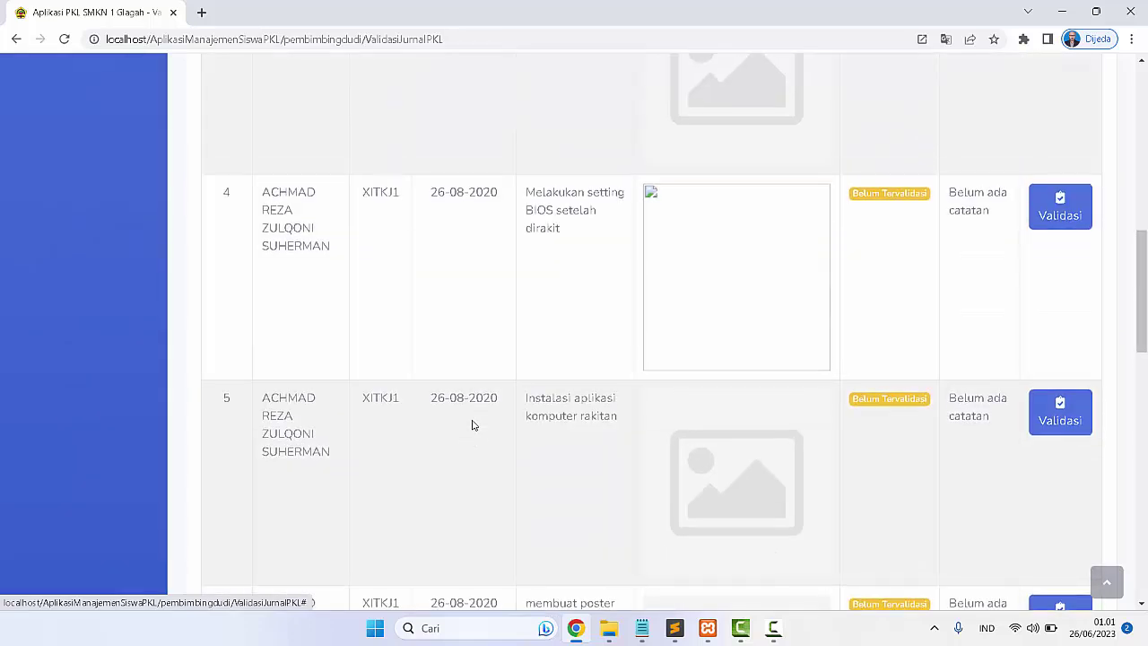
scroll(474, 424, "up", 1)
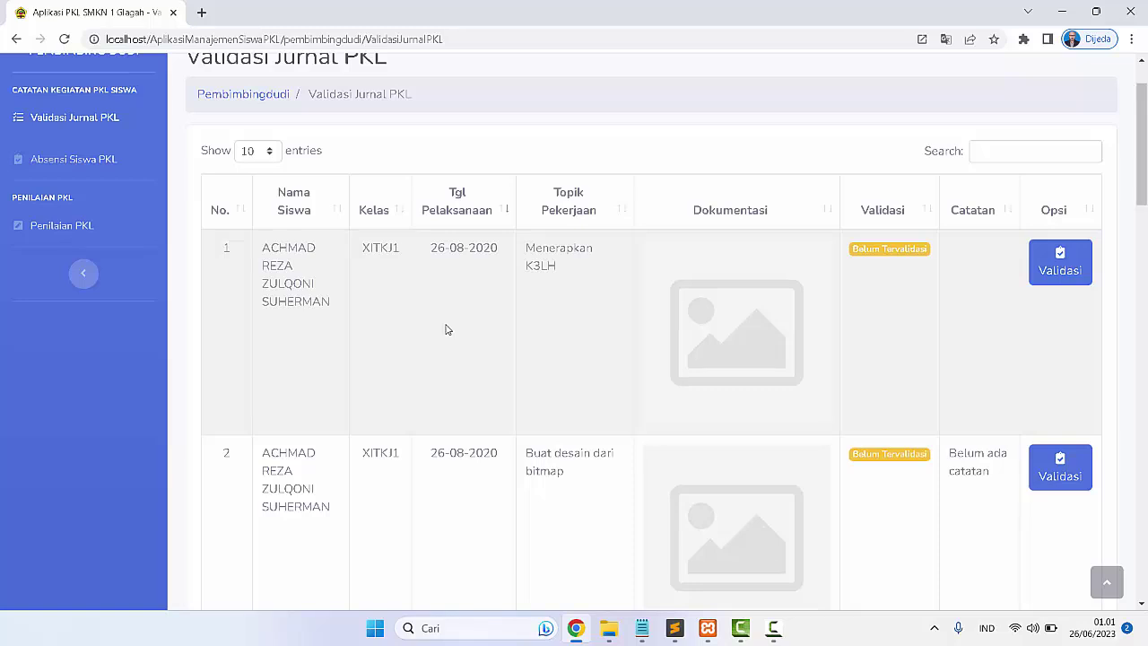
scroll(446, 329, "down", 14)
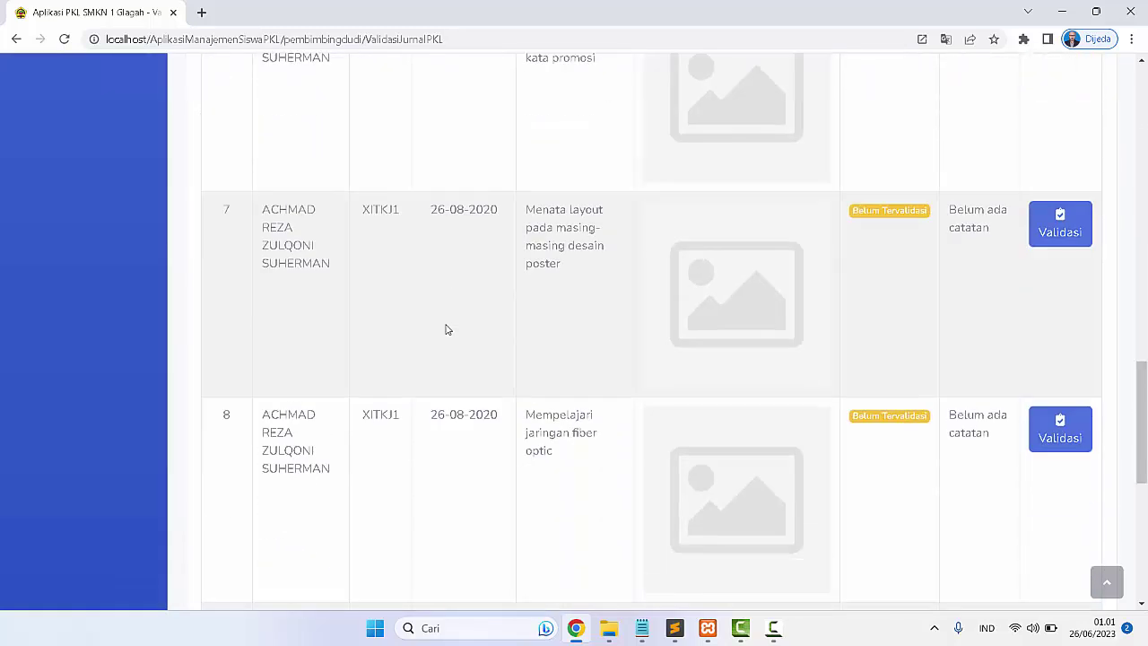
scroll(445, 330, "down", 5)
scroll(446, 330, "up", 6)
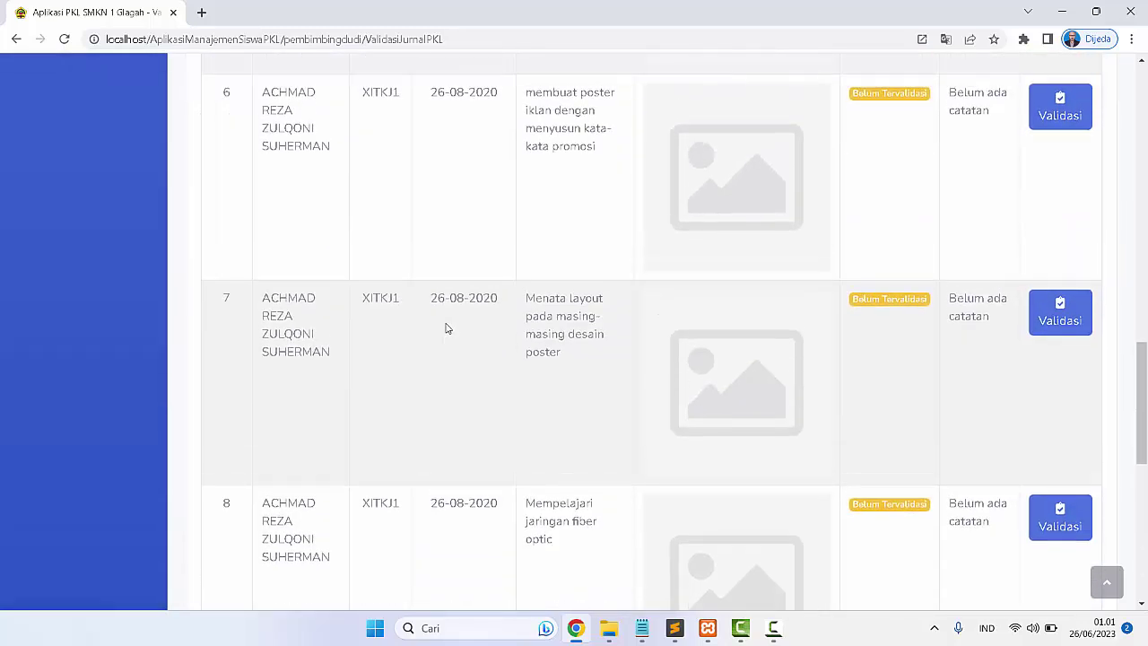
scroll(446, 328, "up", 12)
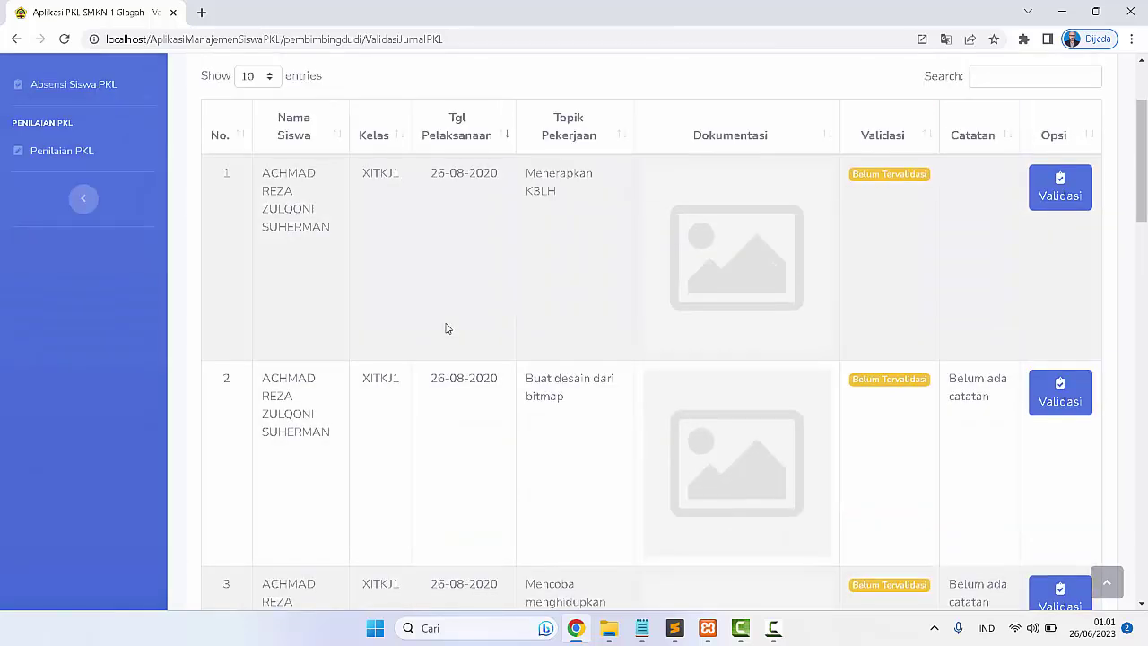
scroll(384, 295, "up", 2)
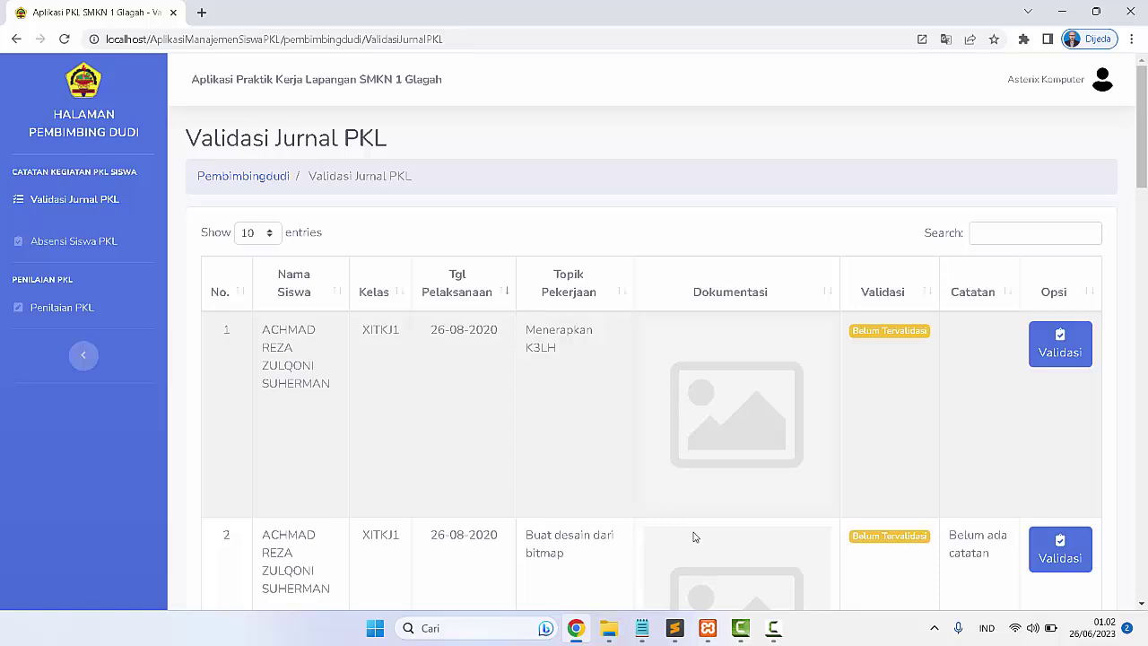
left_click(773, 630)
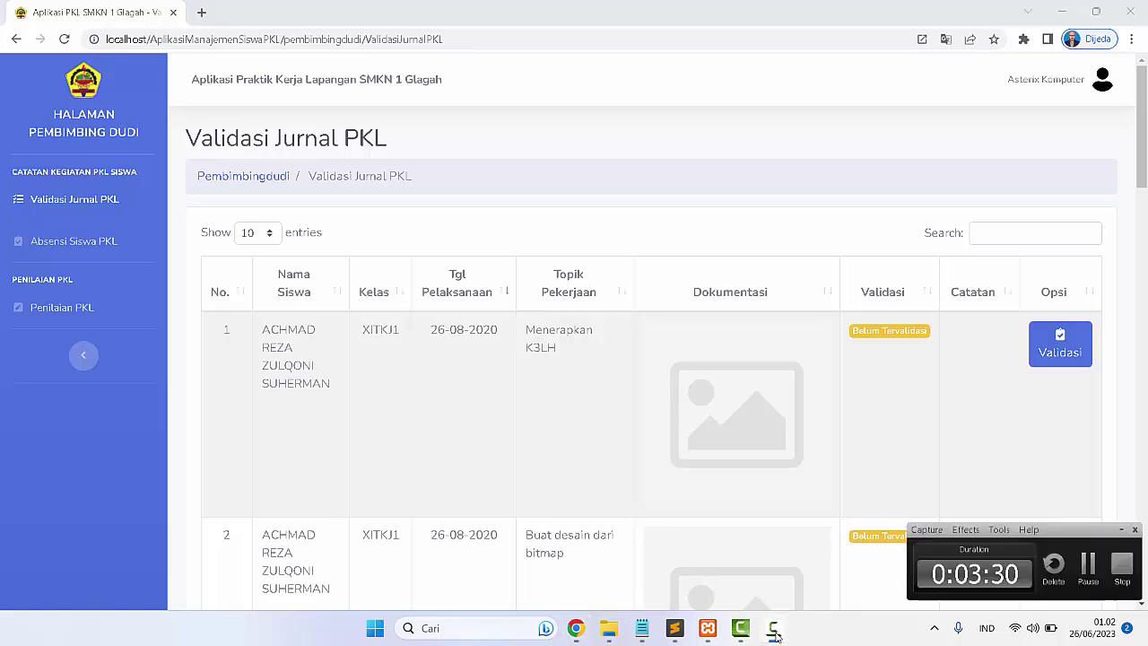
Sign in with the filled-in admin credentials to reach the Beranda showing 71 students
left_click(1088, 565)
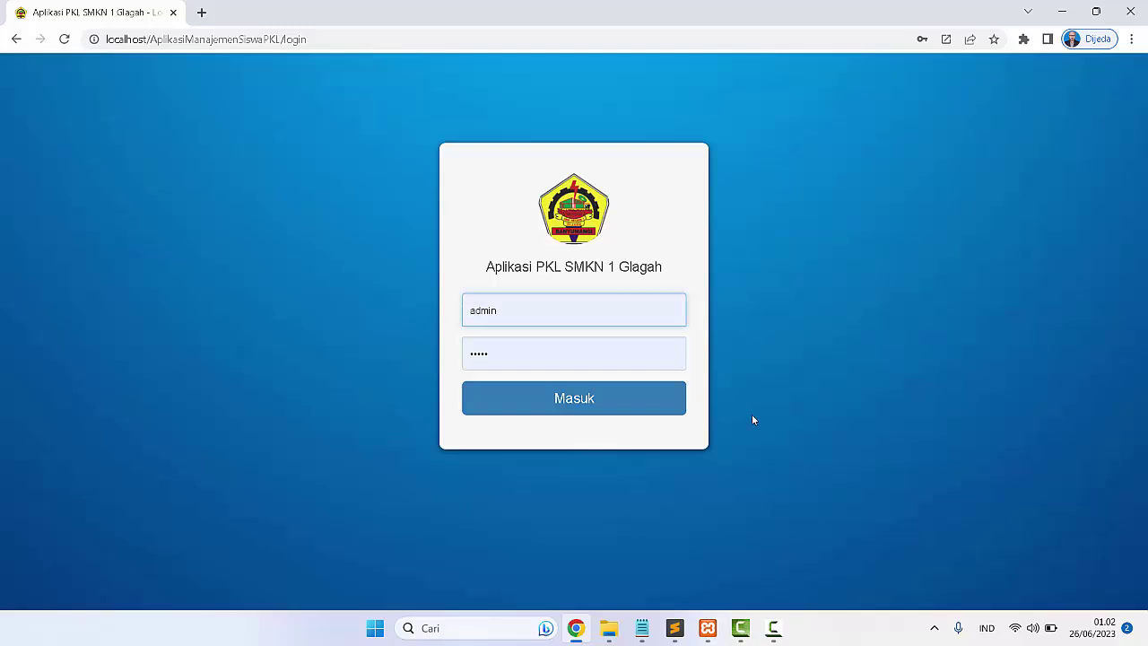
left_click(551, 401)
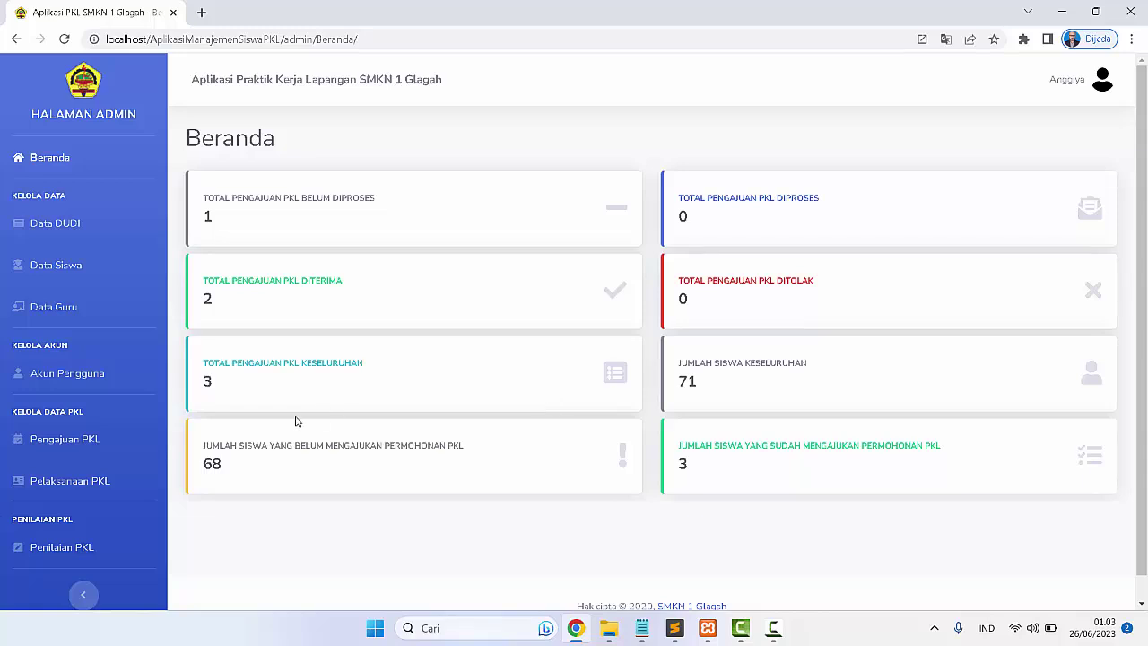
Save row 3's Pengajuan PKL with Status Validasi Proses Pengajuan, then request admin logout
left_click(59, 439)
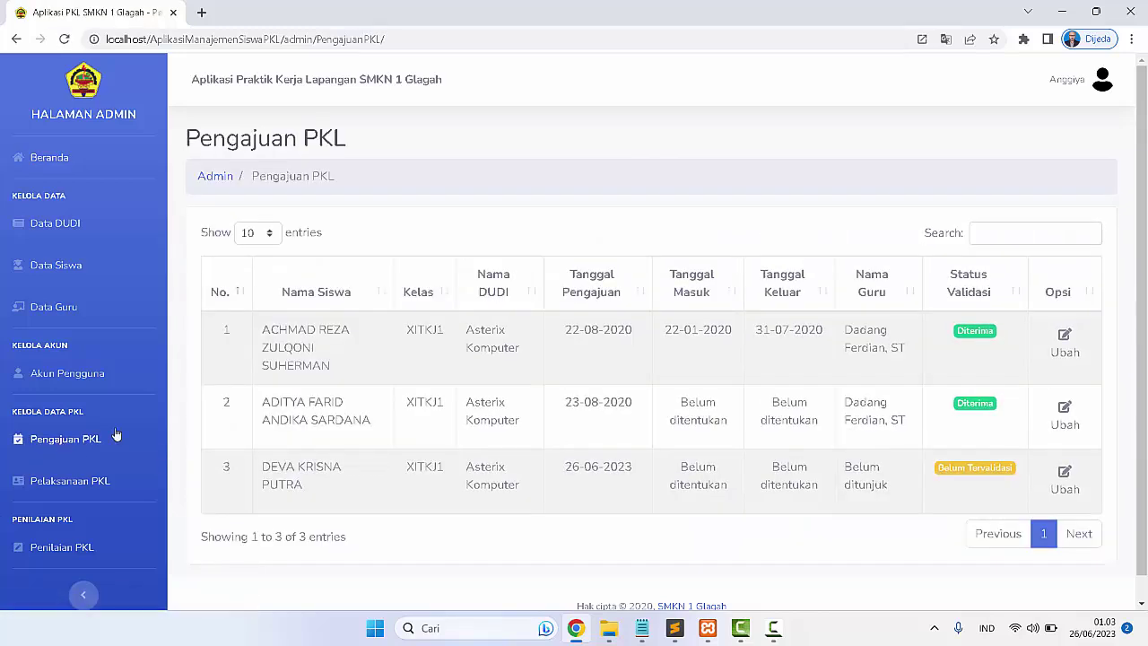
scroll(600, 466, "down", 1)
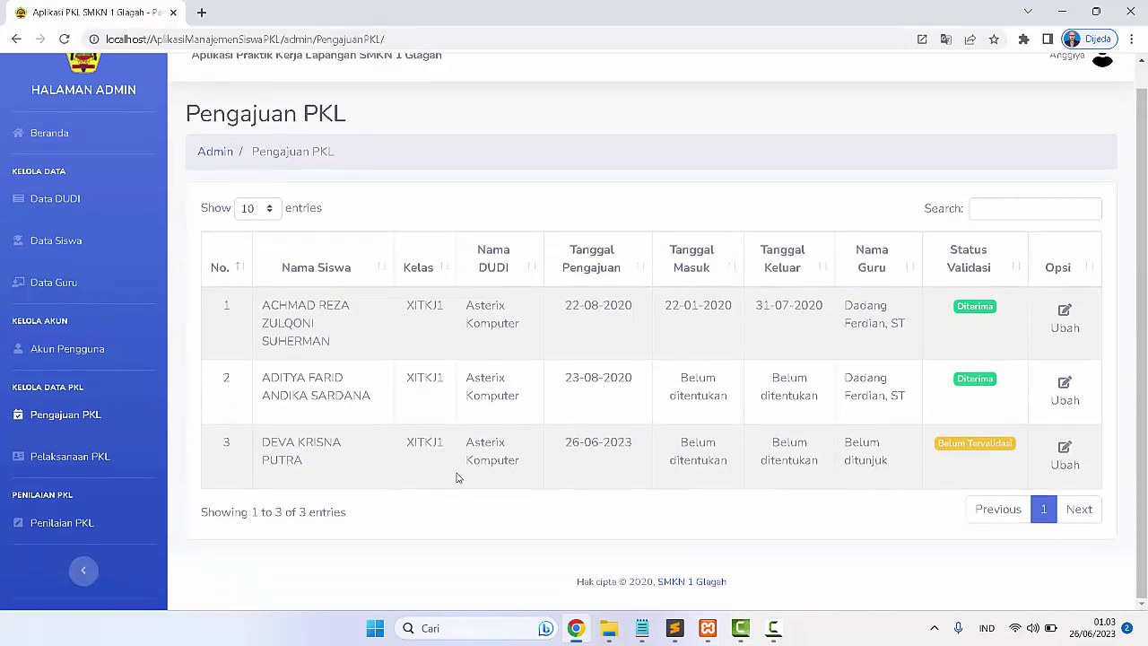
left_click(1064, 453)
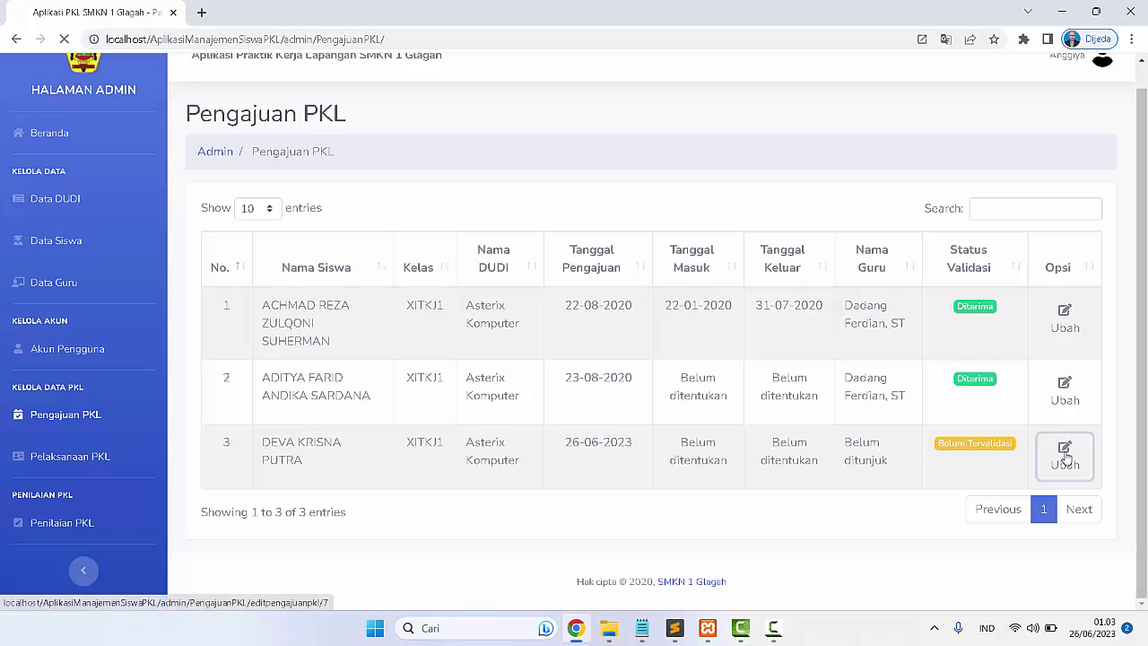
scroll(371, 305, "down", 2)
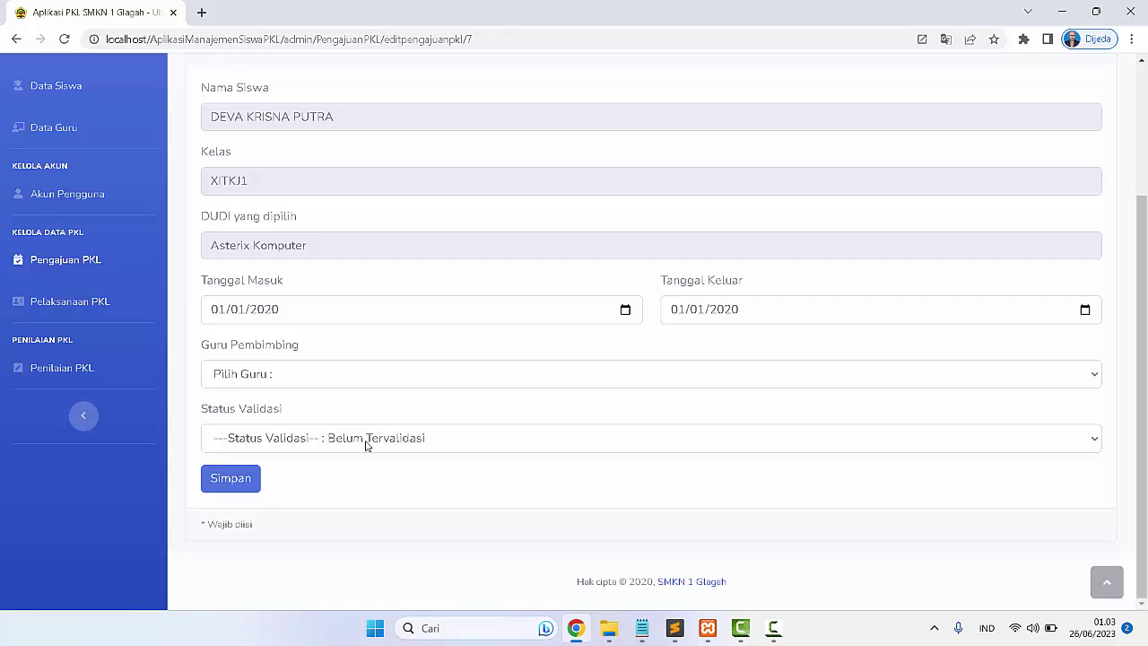
left_click(366, 441)
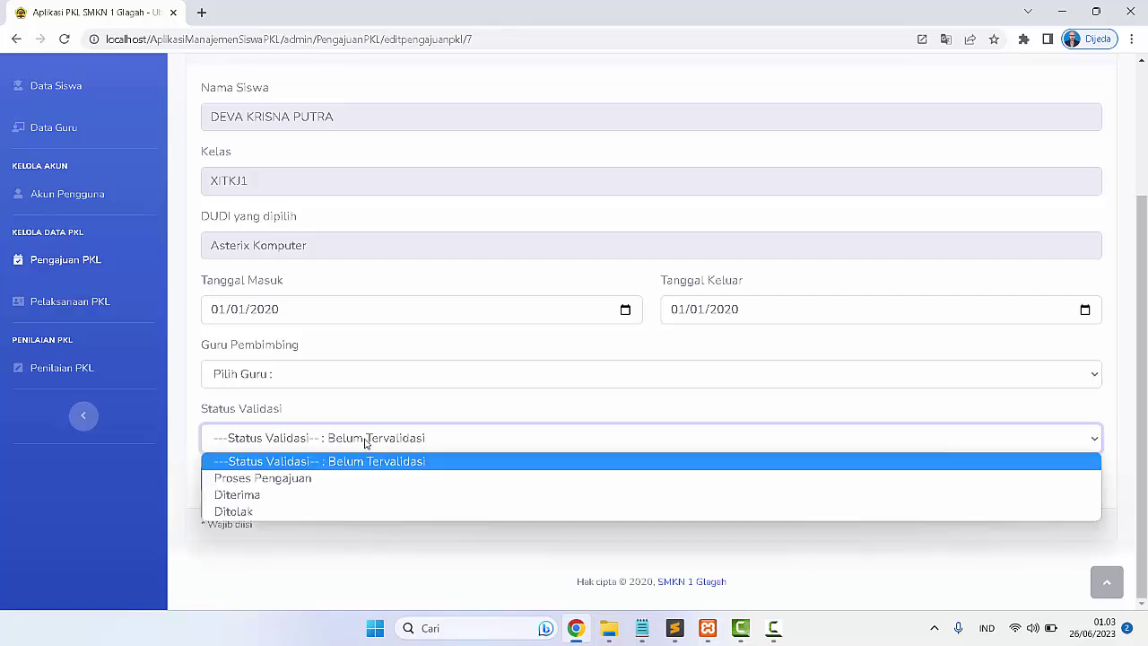
left_click(313, 478)
left_click(221, 482)
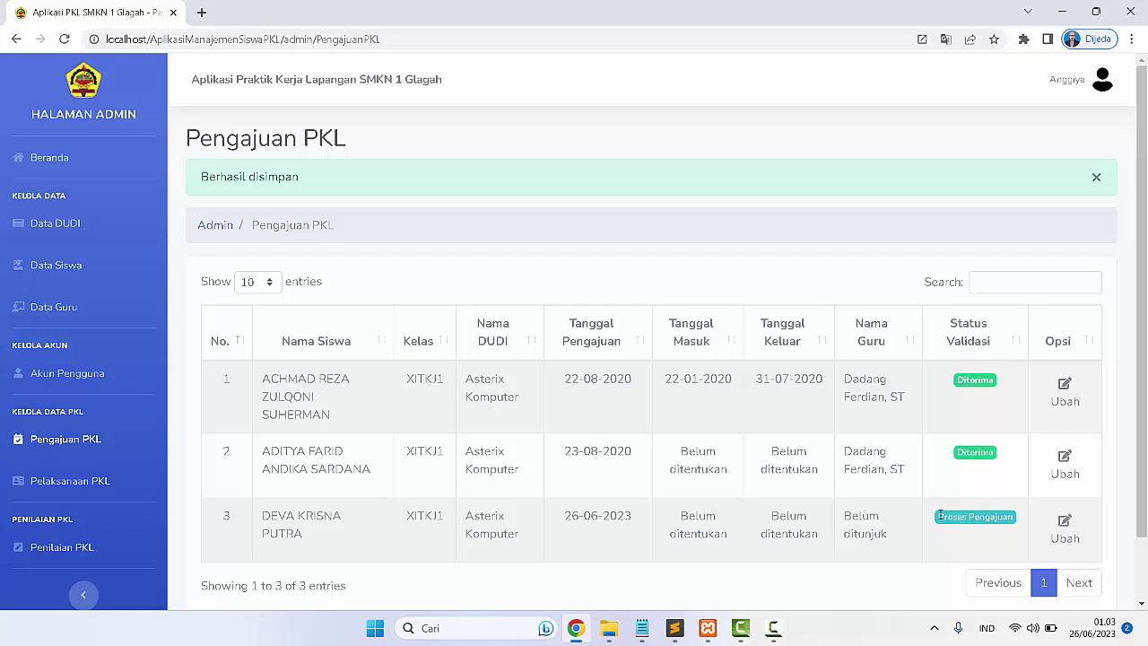
left_click(1103, 80)
left_click(1065, 123)
Confirm admin logout and sign in as the DUDI supervisor using credentials pasted from Notepad
left_click(713, 377)
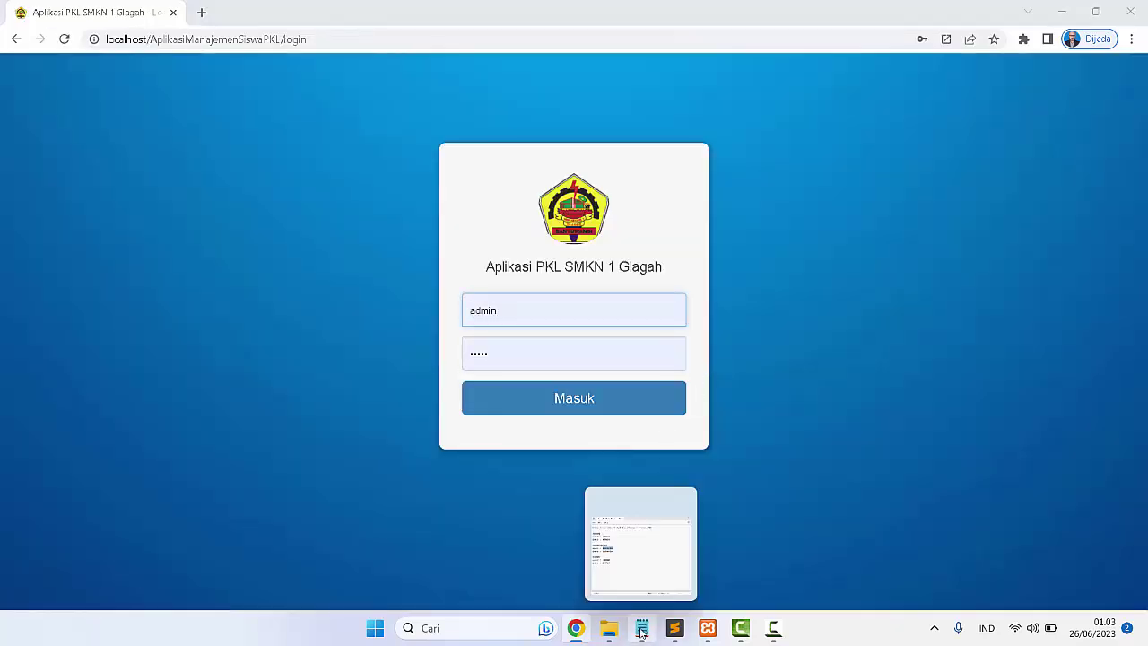
left_click(643, 627)
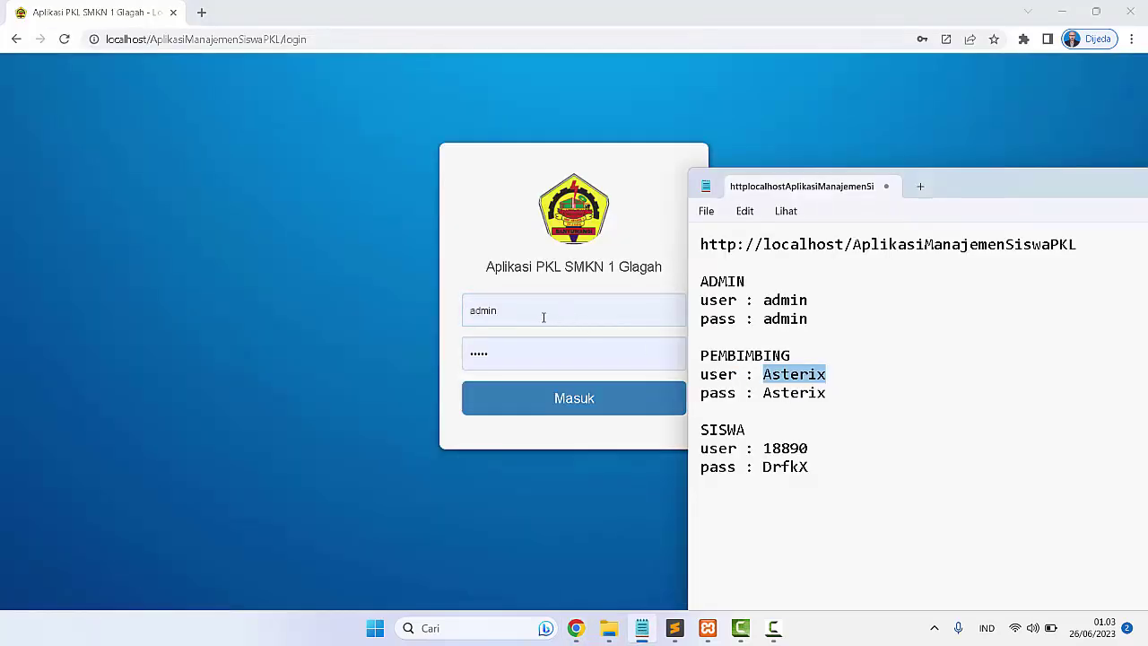
left_click(542, 317)
key("ctrl+a")
type("Asterix")
key("Tab")
key("ctrl+v")
left_click(515, 401)
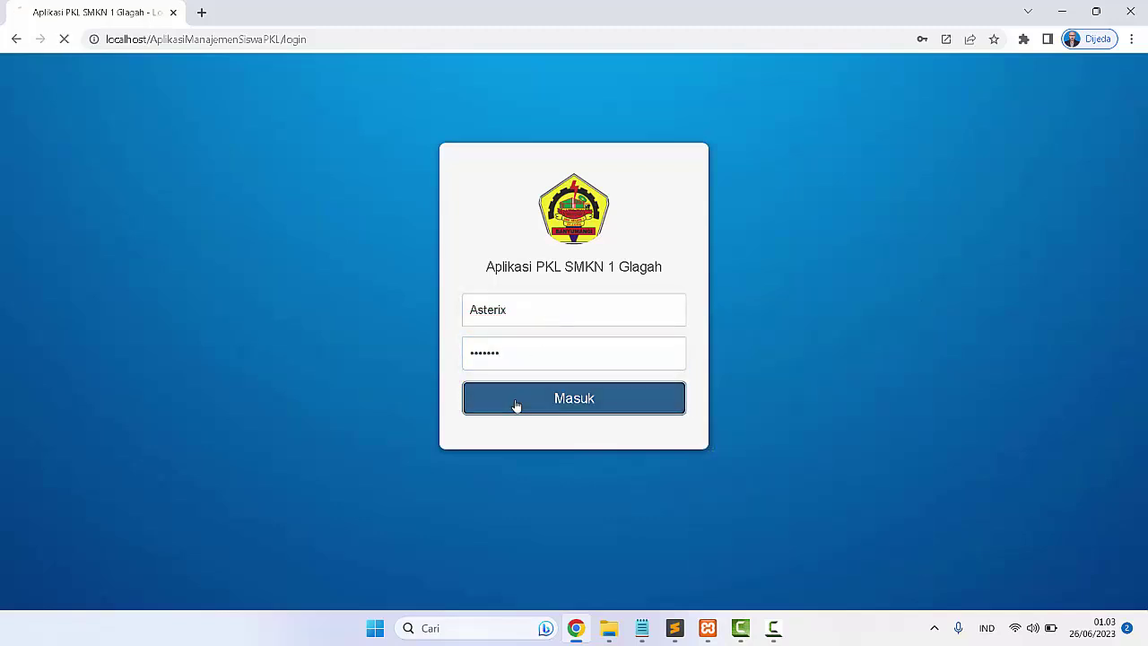
Browse the Validasi Jurnal PKL list, then log out of the supervisor session
left_click(82, 201)
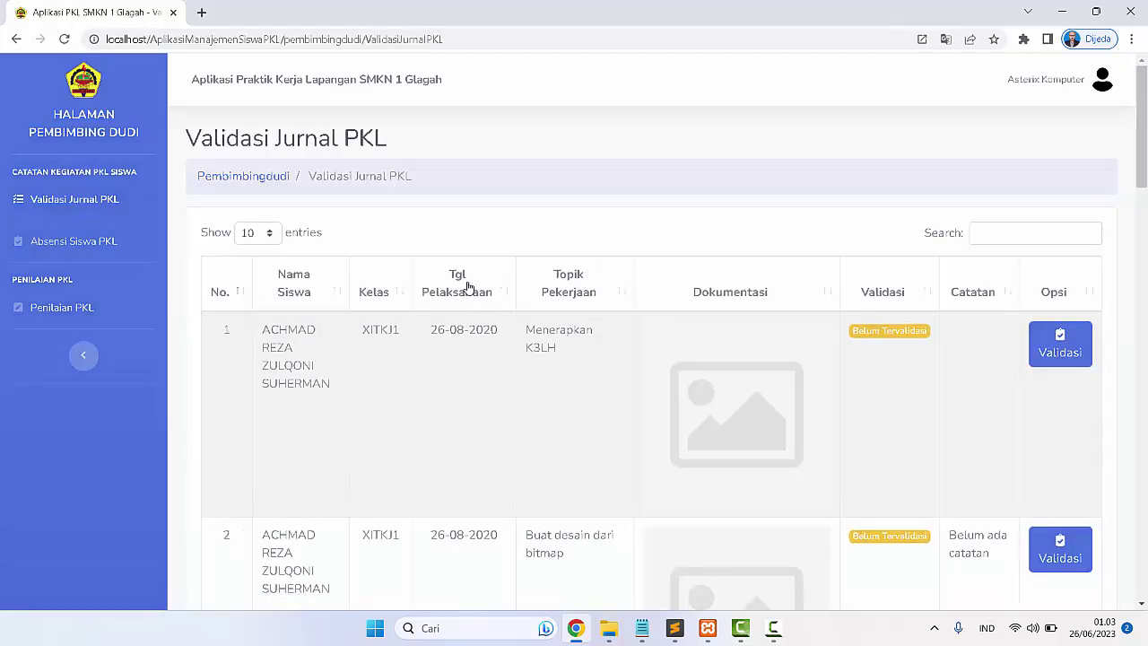
scroll(538, 403, "down", 15)
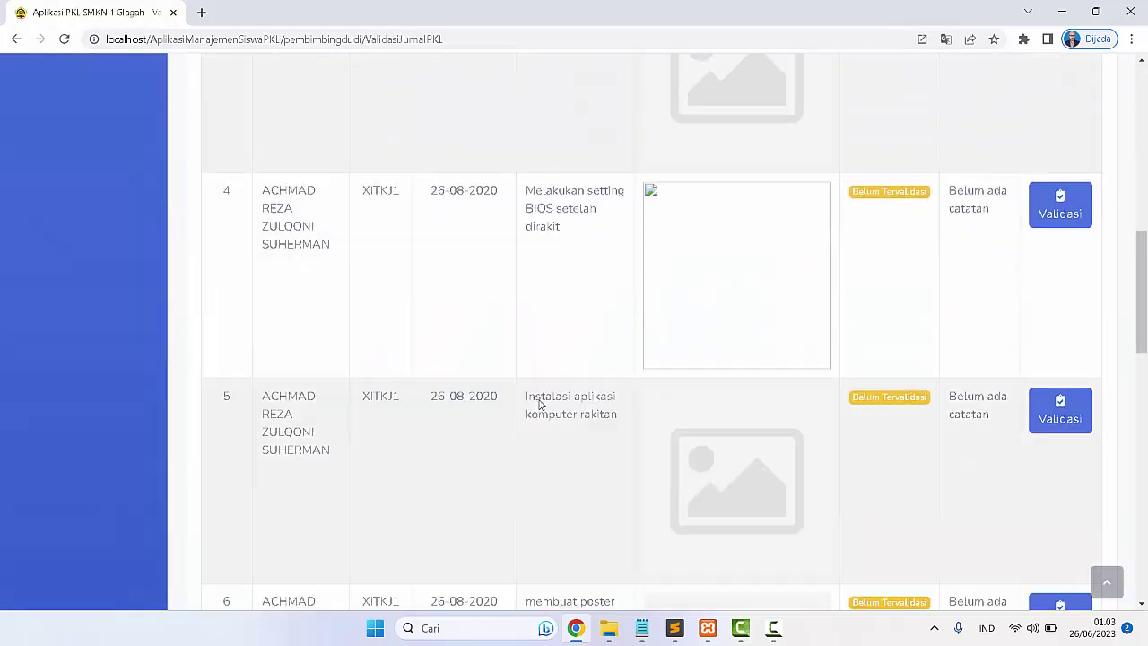
scroll(539, 404, "down", 5)
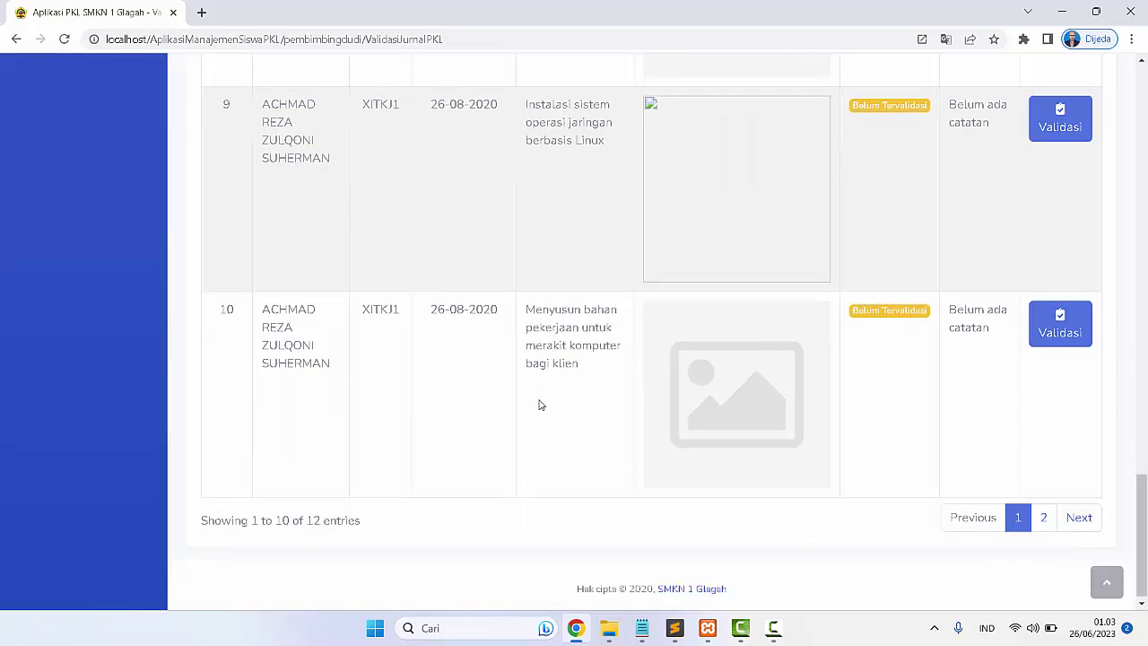
scroll(539, 405, "up", 20)
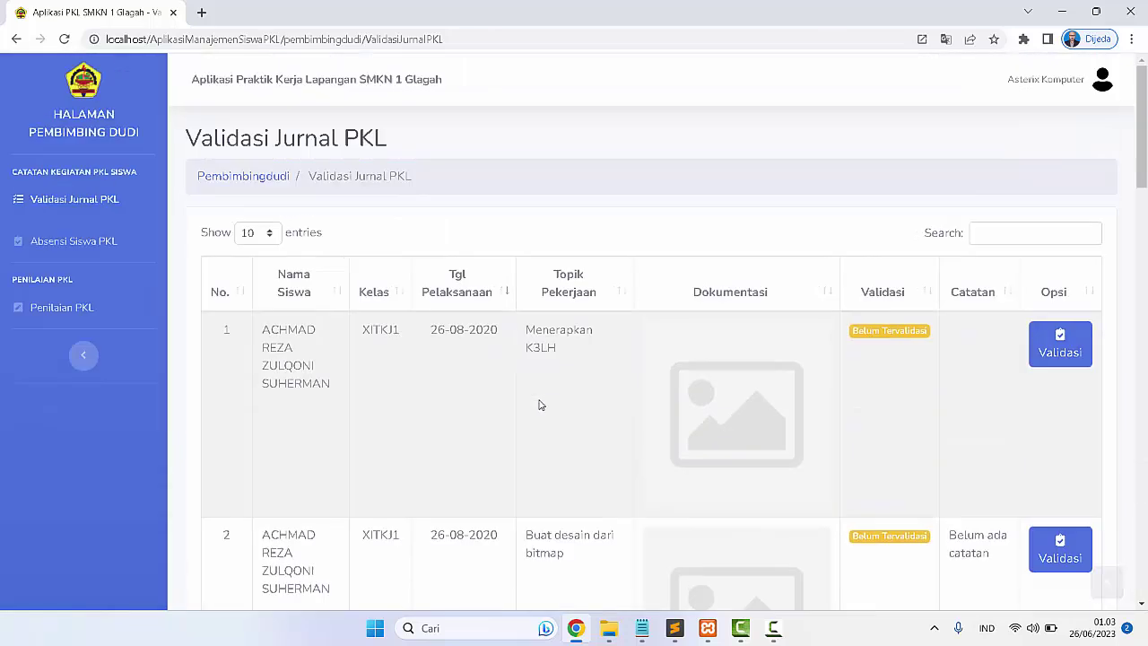
left_click(1103, 83)
left_click(1065, 127)
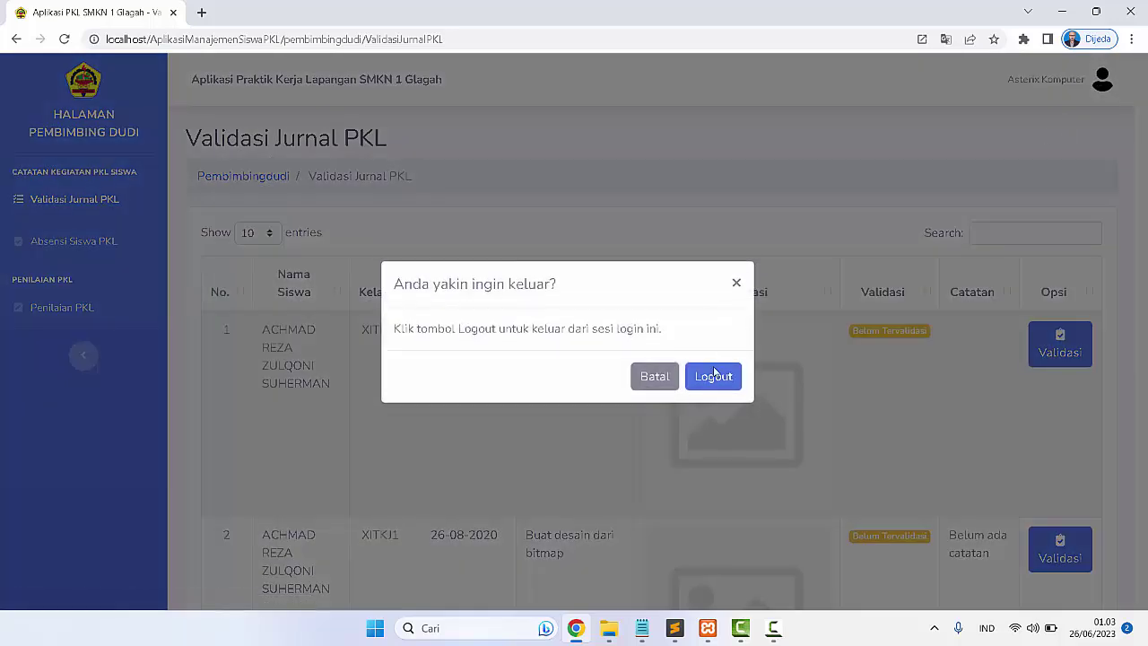
left_click(716, 377)
Sign in as admin and confirm row 3's Status Validasi still reads Proses Pengajuan
left_click(594, 405)
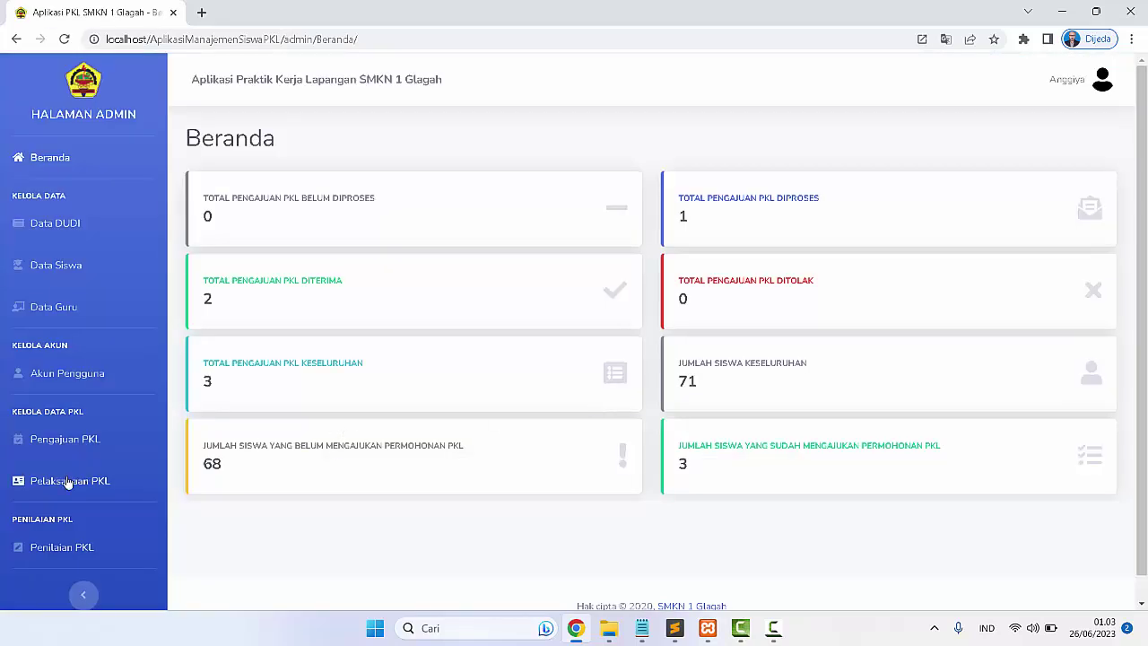
left_click(74, 437)
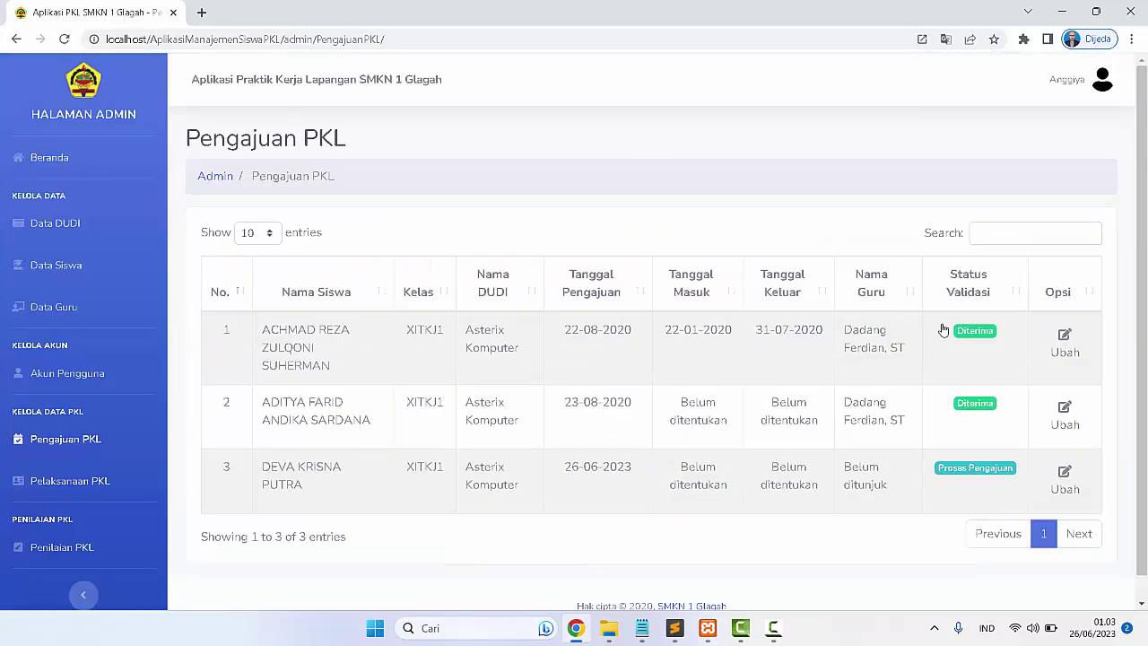
left_click(1062, 485)
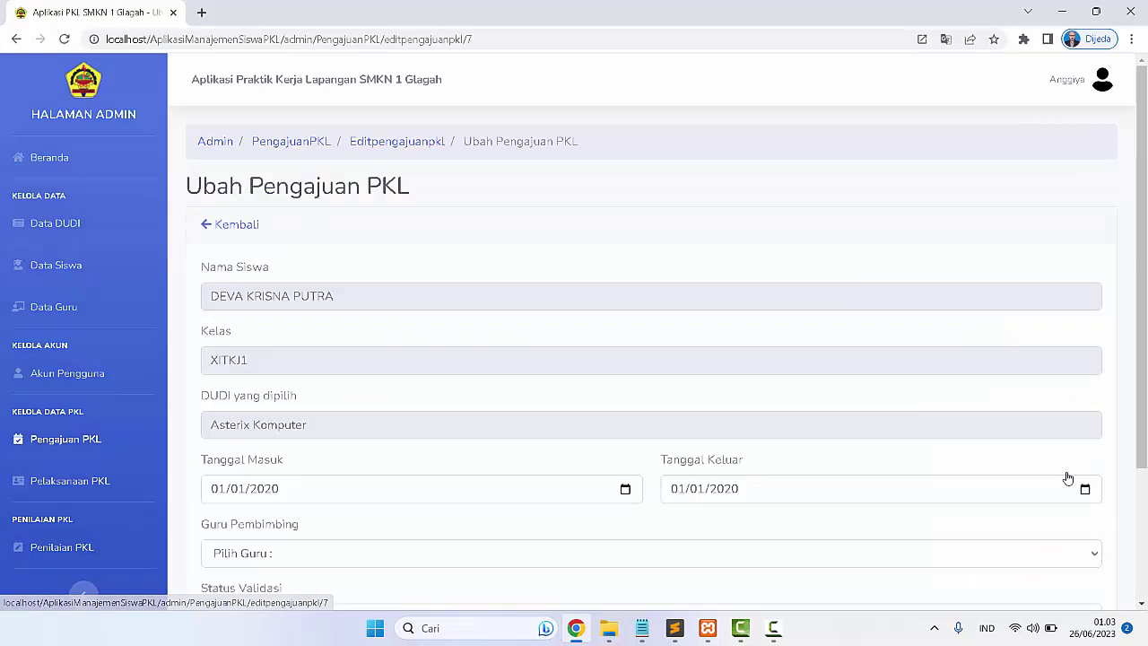
scroll(420, 373, "down", 3)
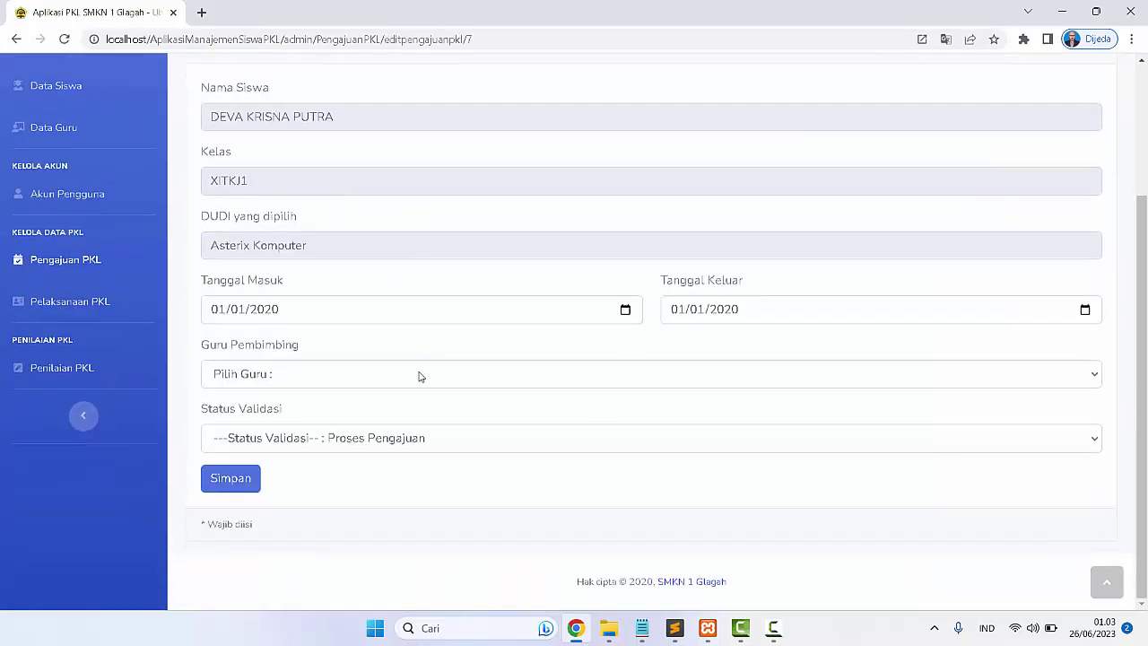
left_click(349, 443)
left_click(351, 443)
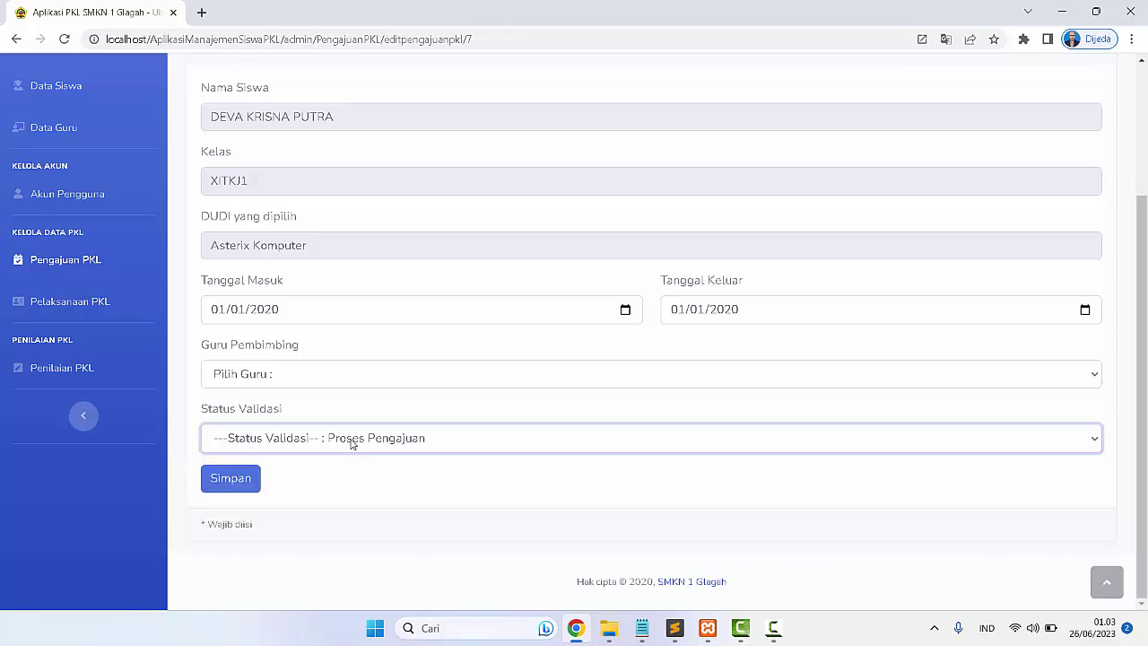
scroll(348, 428, "up", 3)
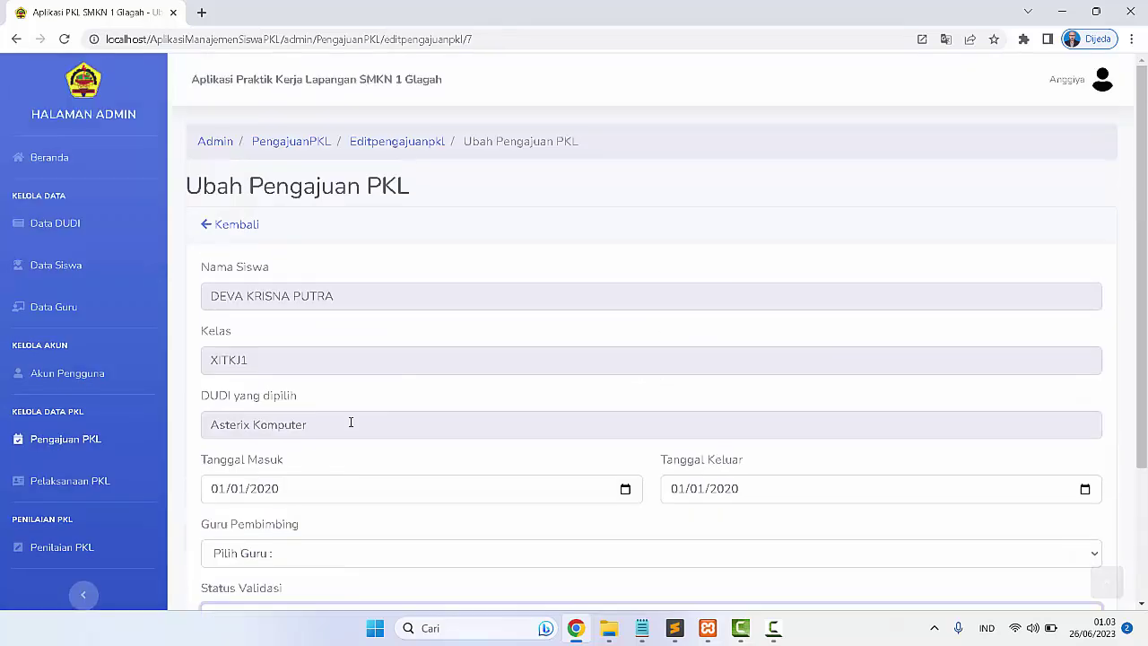
Log out of the admin session
left_click(1092, 97)
left_click(1072, 127)
left_click(711, 377)
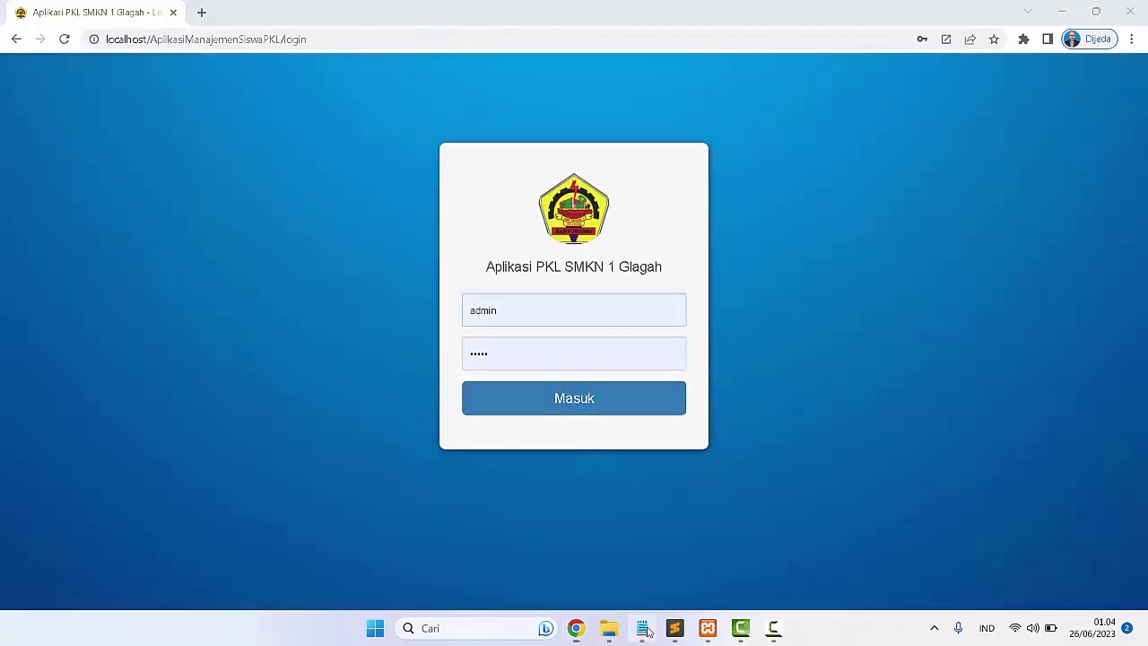
Paste the SISWA username and password from the Notepad note into the login form and sign in
left_click(642, 628)
double_click(802, 452)
key("ctrl+c")
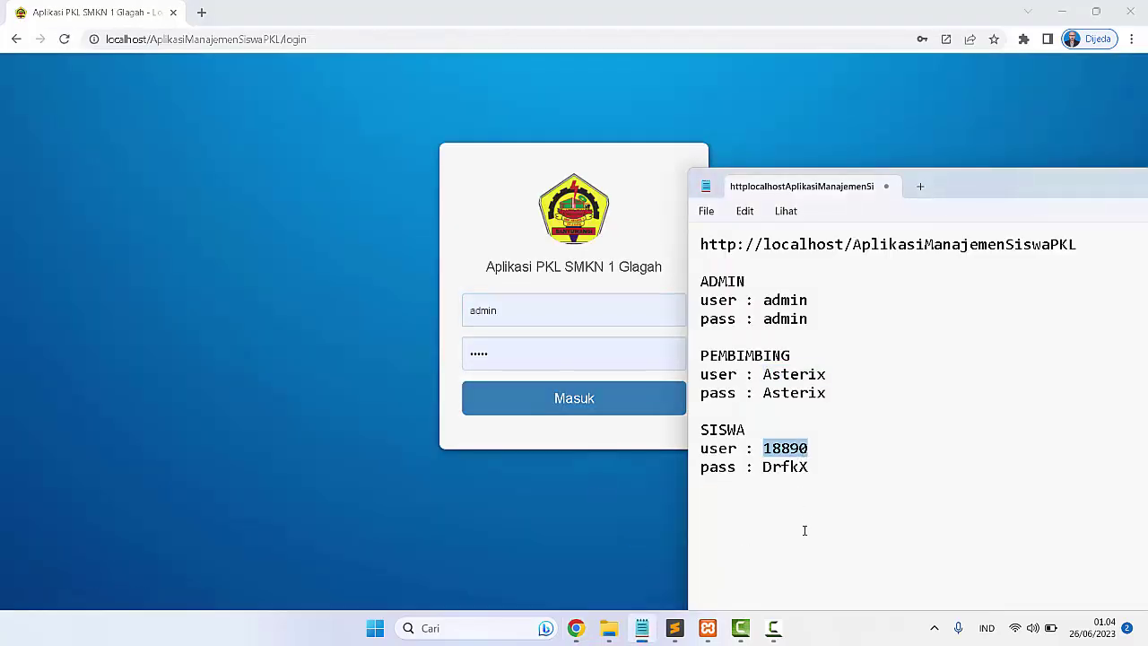
left_click(542, 317)
double_click(543, 317)
key("ctrl+v")
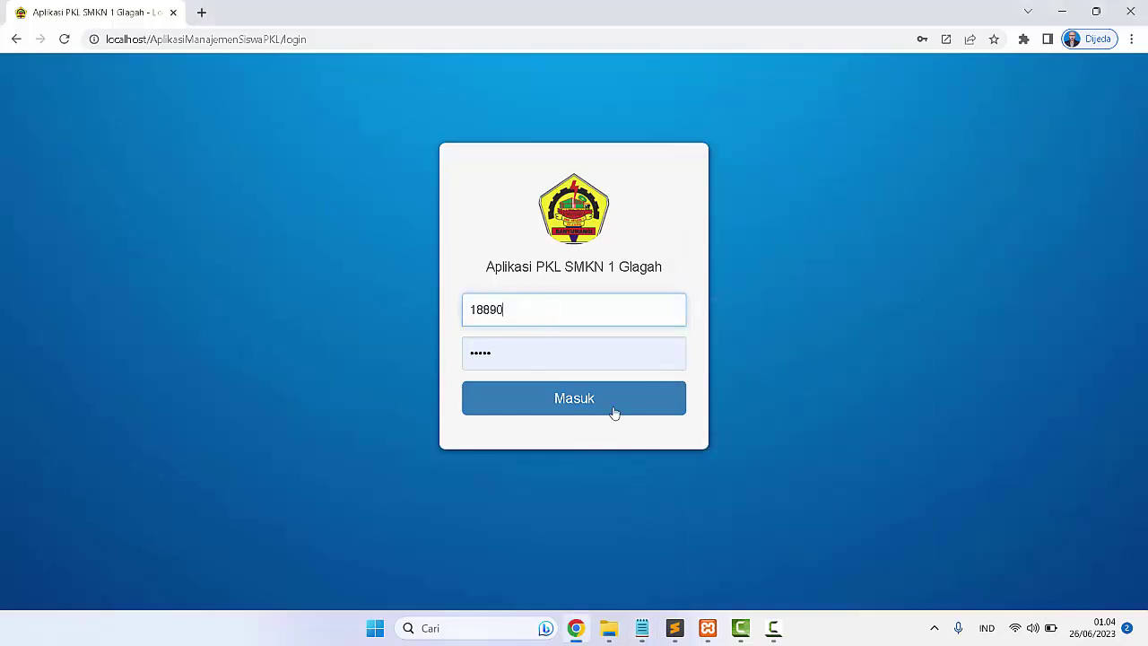
left_click(642, 628)
double_click(786, 466)
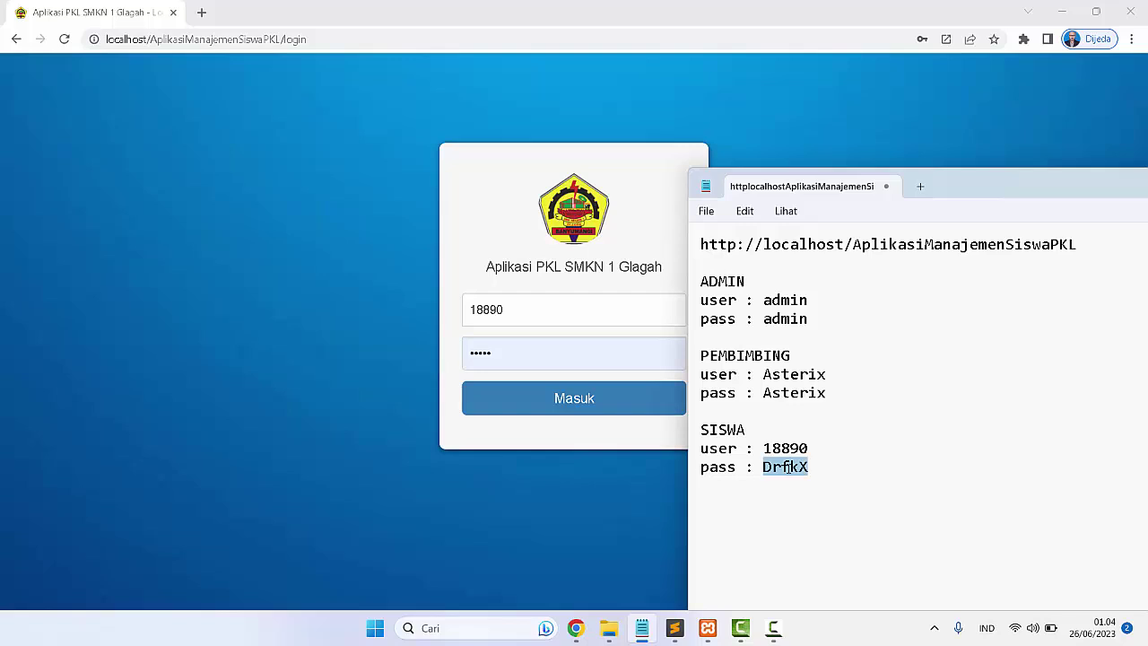
left_click(553, 364)
double_click(554, 363)
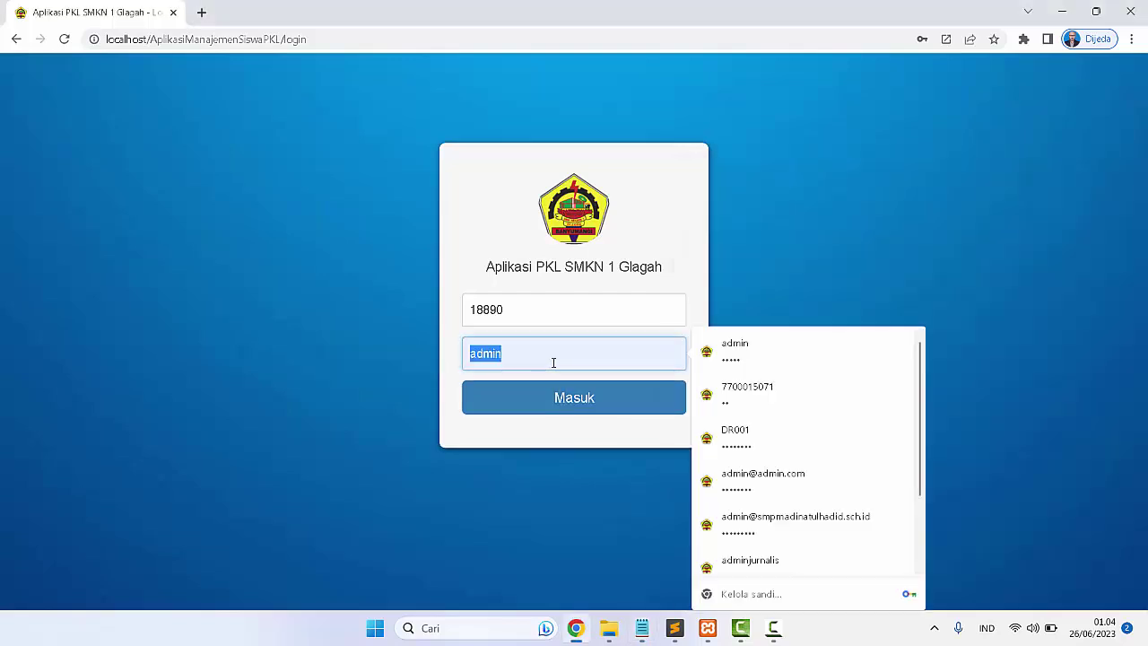
key("ctrl+v")
left_click(546, 403)
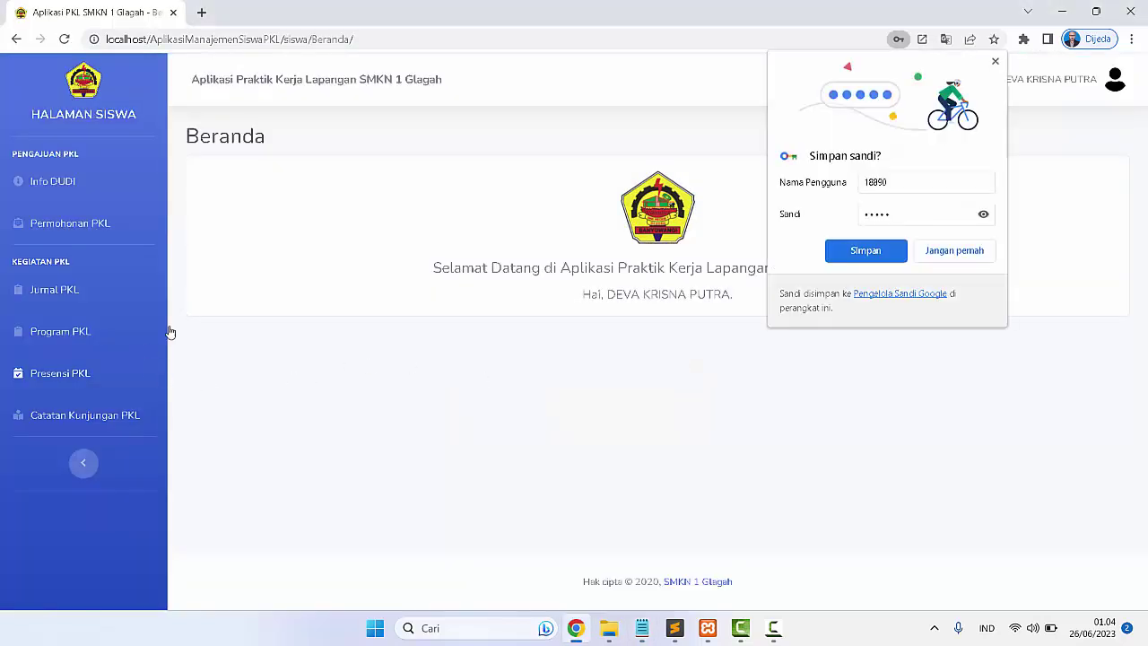
Read the Permohonan PKL notice showing Asterix Komputer as Proses Pengajuan, then log out
left_click(85, 223)
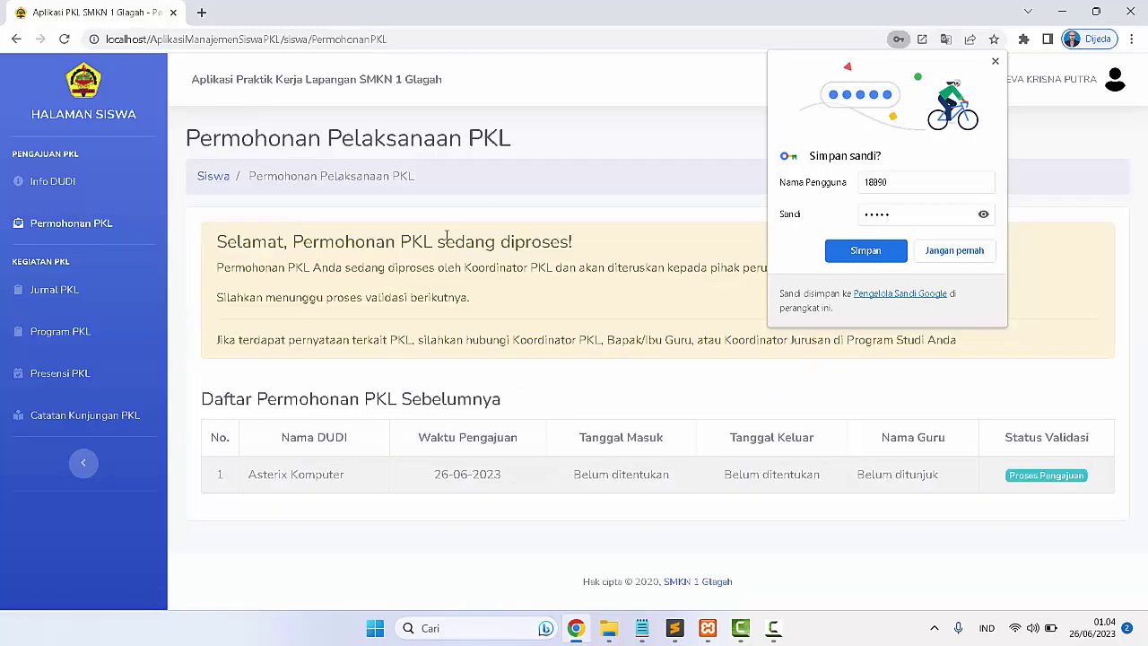
left_click(994, 61)
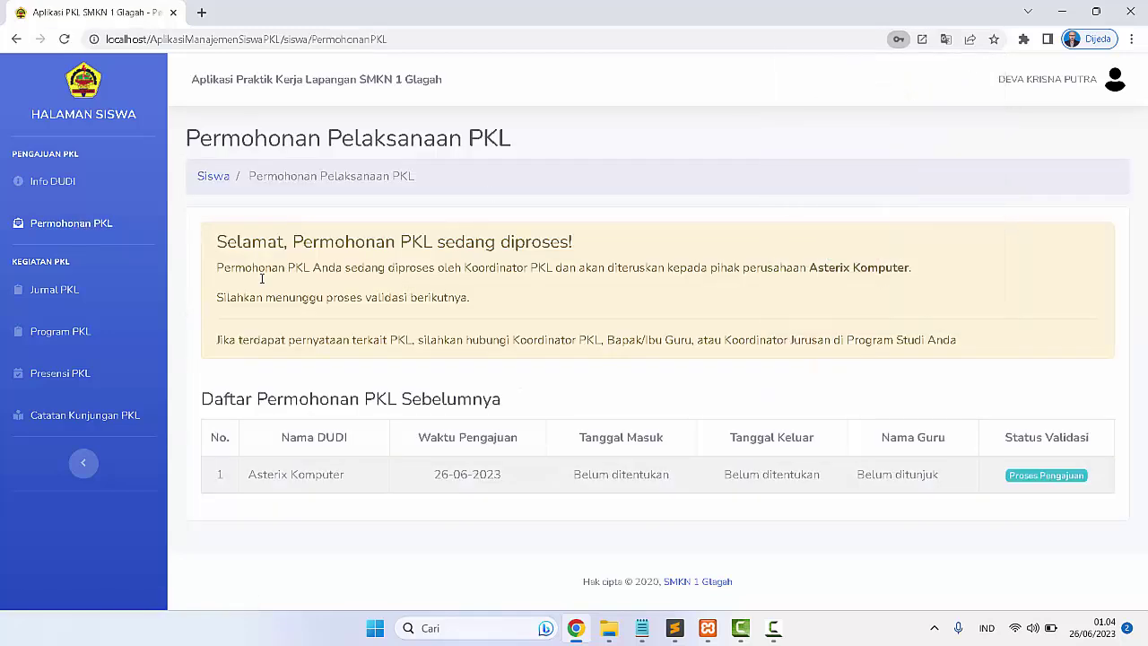
left_click_drag(215, 244, 652, 291)
left_click_drag(806, 296, 993, 341)
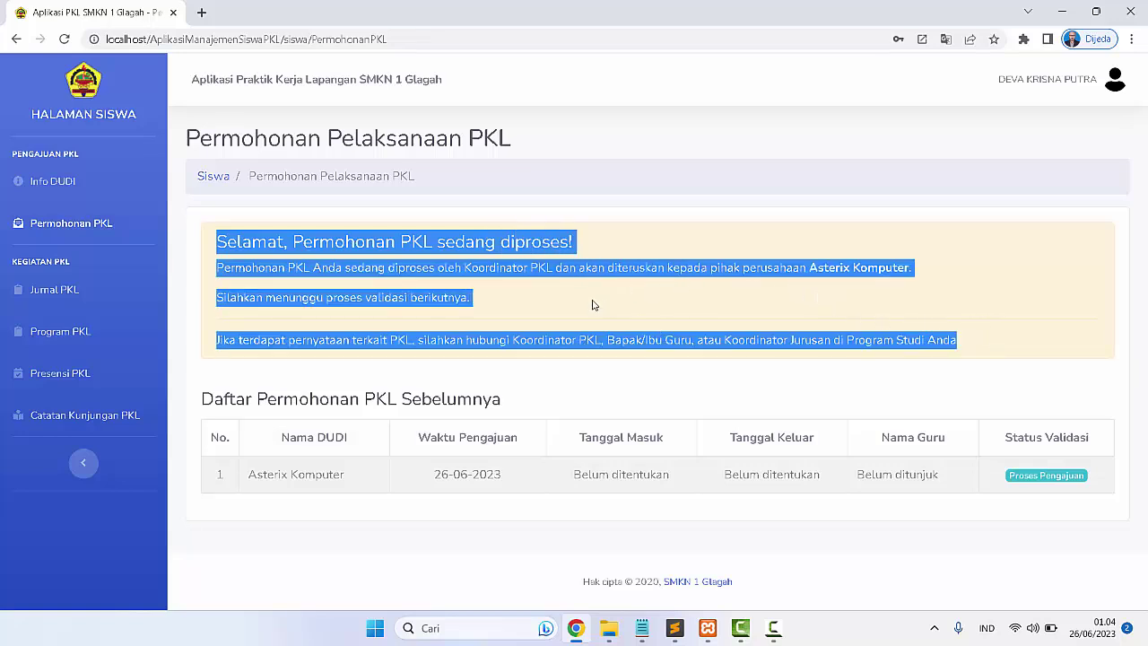
left_click(471, 297)
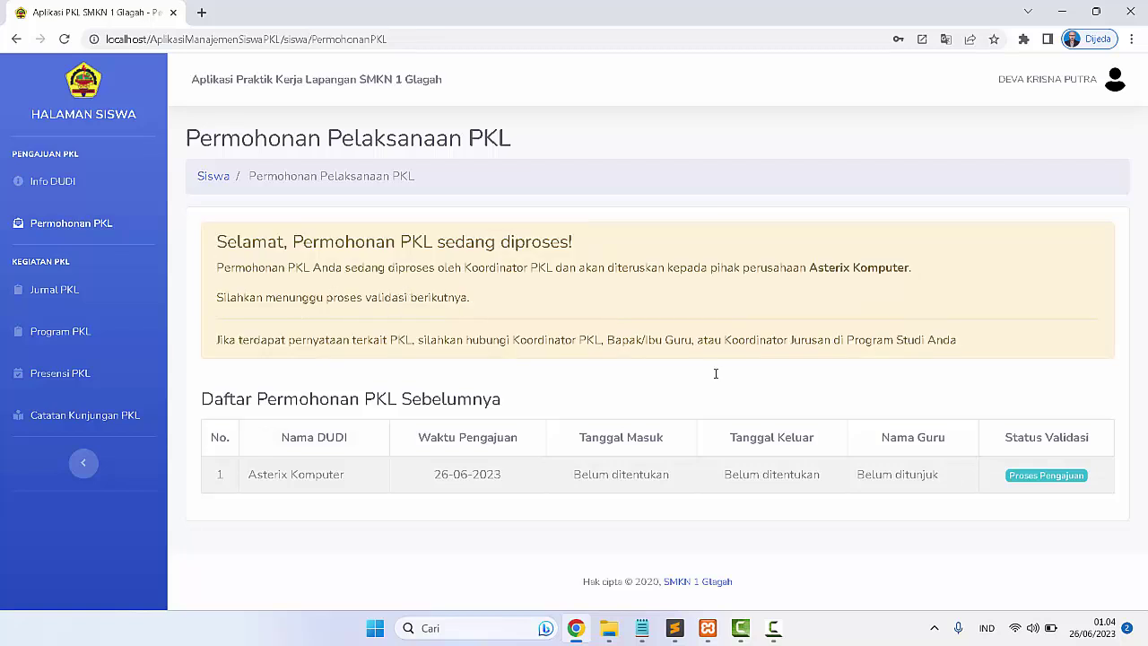
left_click(1118, 85)
left_click(1076, 122)
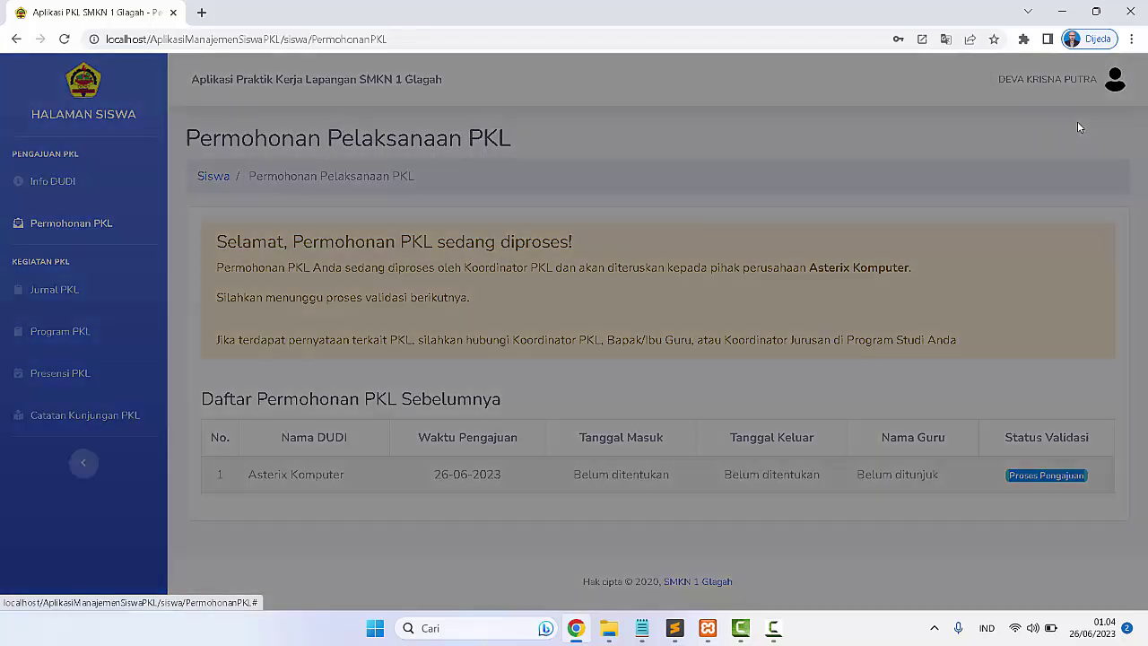
Log back in as admin and open the edit form for row 3 in Pengajuan PKL
left_click(731, 381)
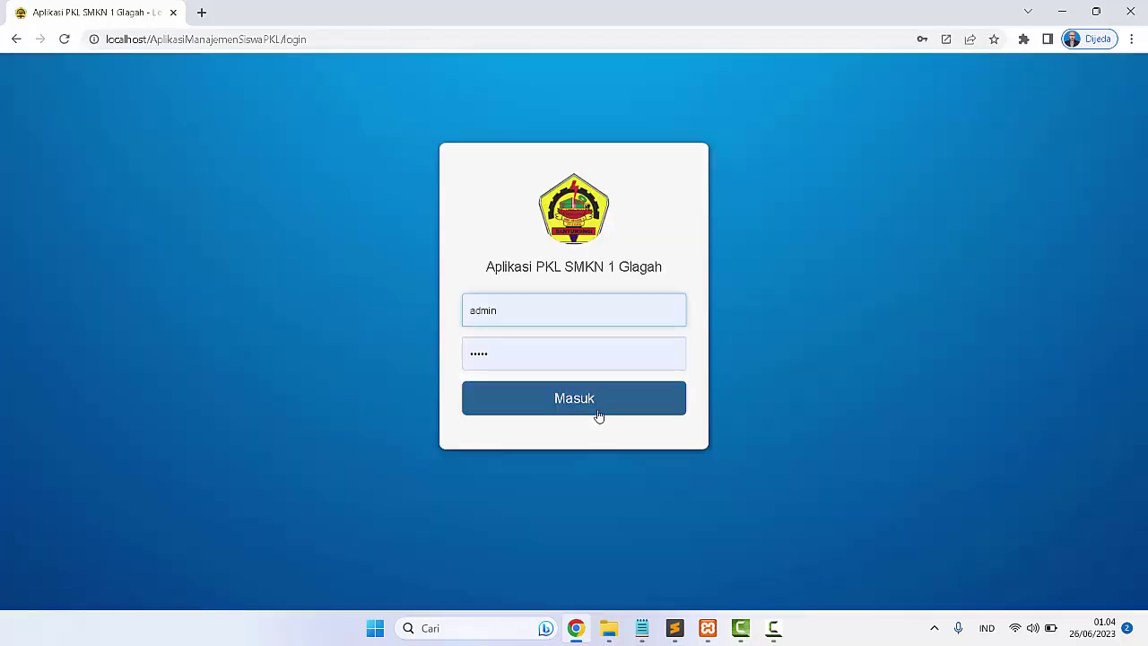
left_click(592, 401)
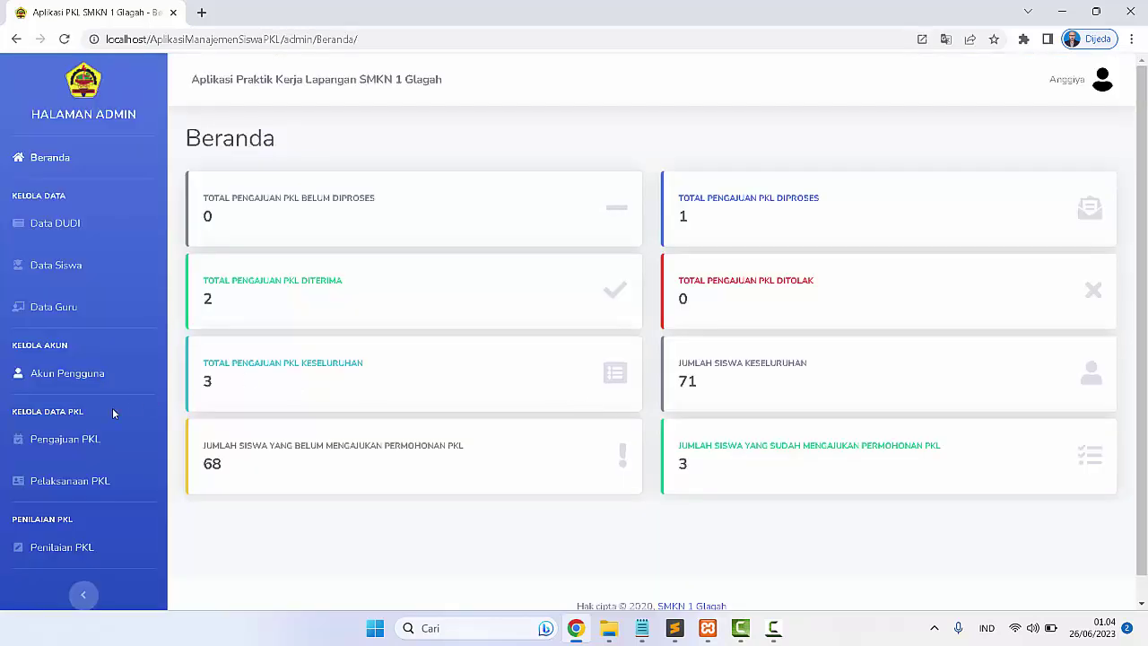
left_click(65, 439)
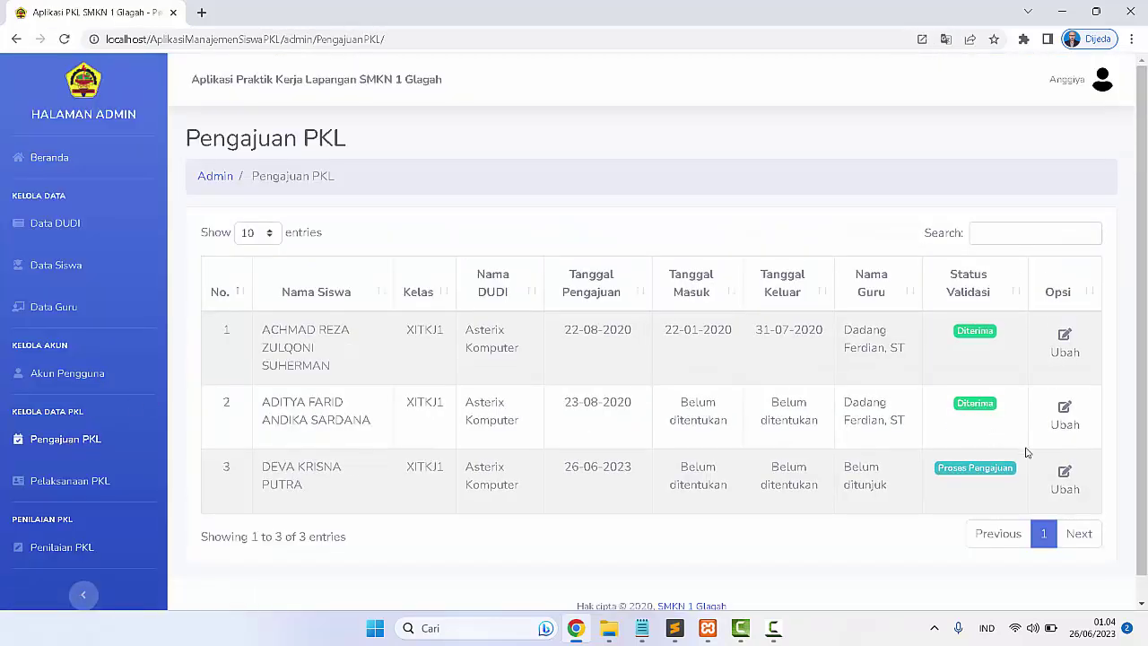
left_click(1064, 473)
Set Status Validasi to Diterima, save, and log out of the admin account
scroll(425, 410, "down", 2)
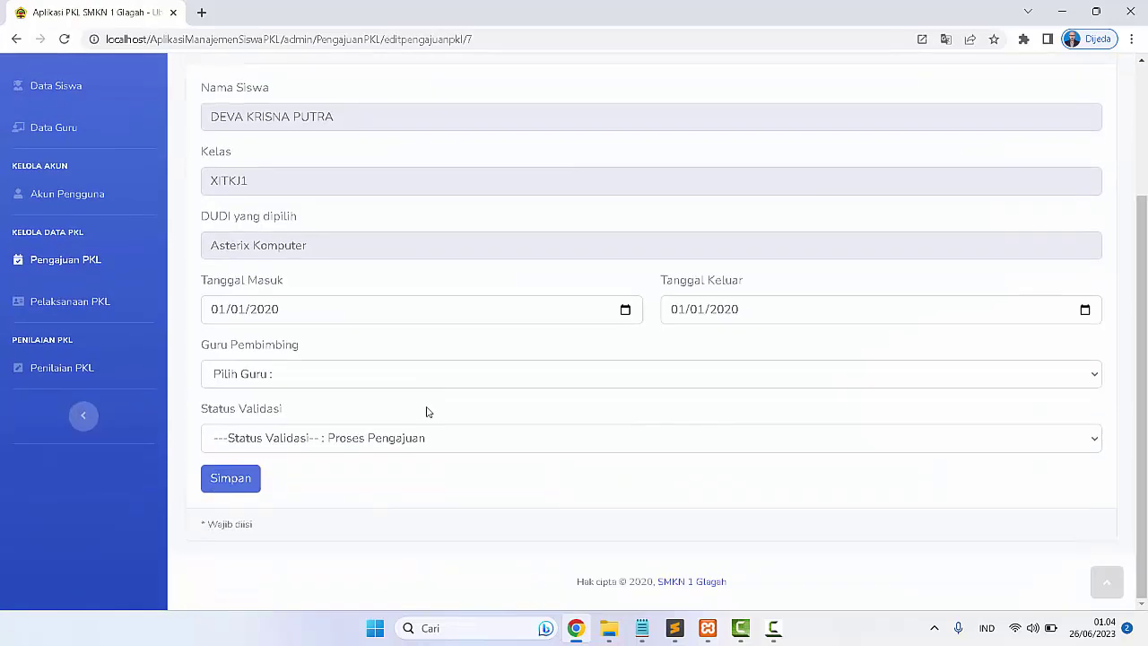
left_click(349, 439)
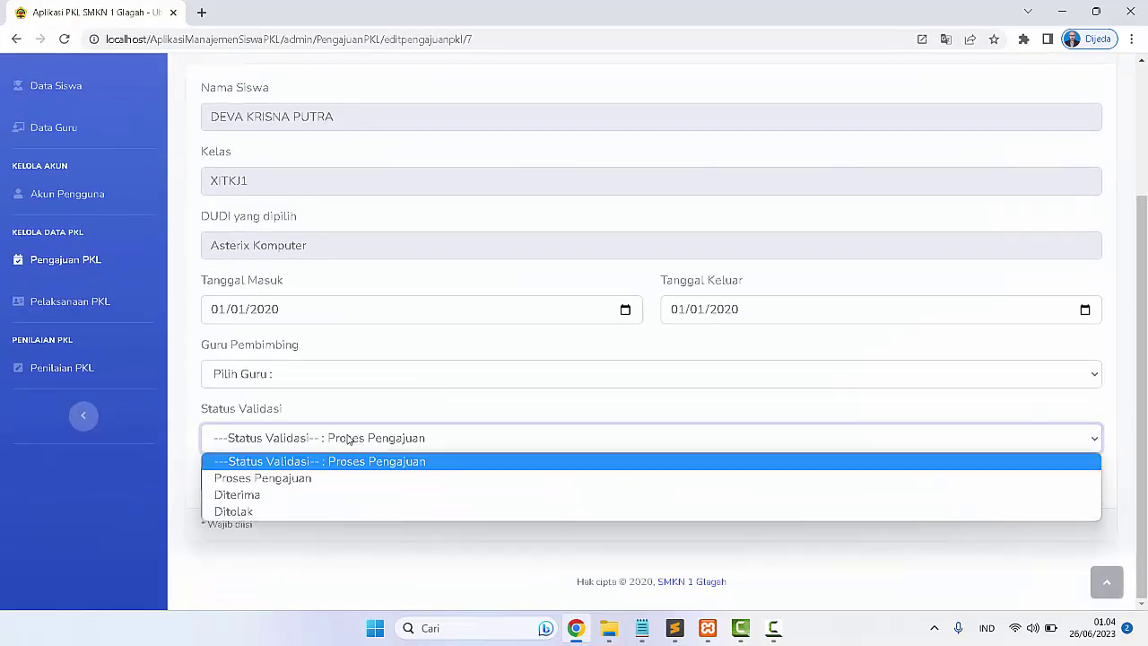
left_click(303, 492)
left_click(226, 483)
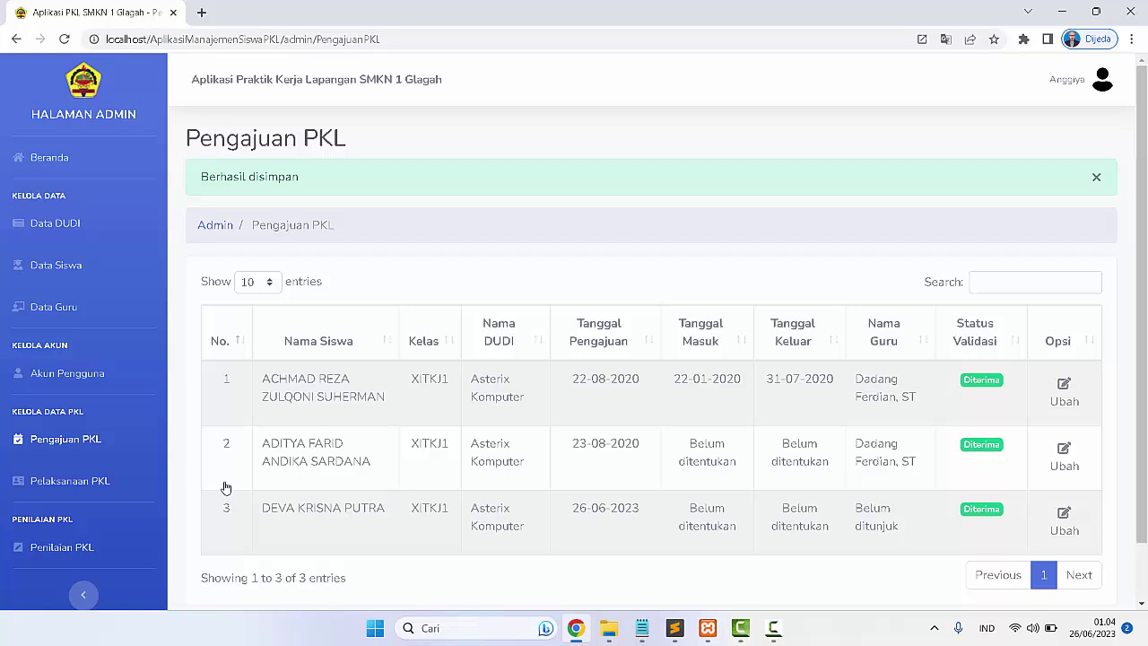
left_click(1102, 79)
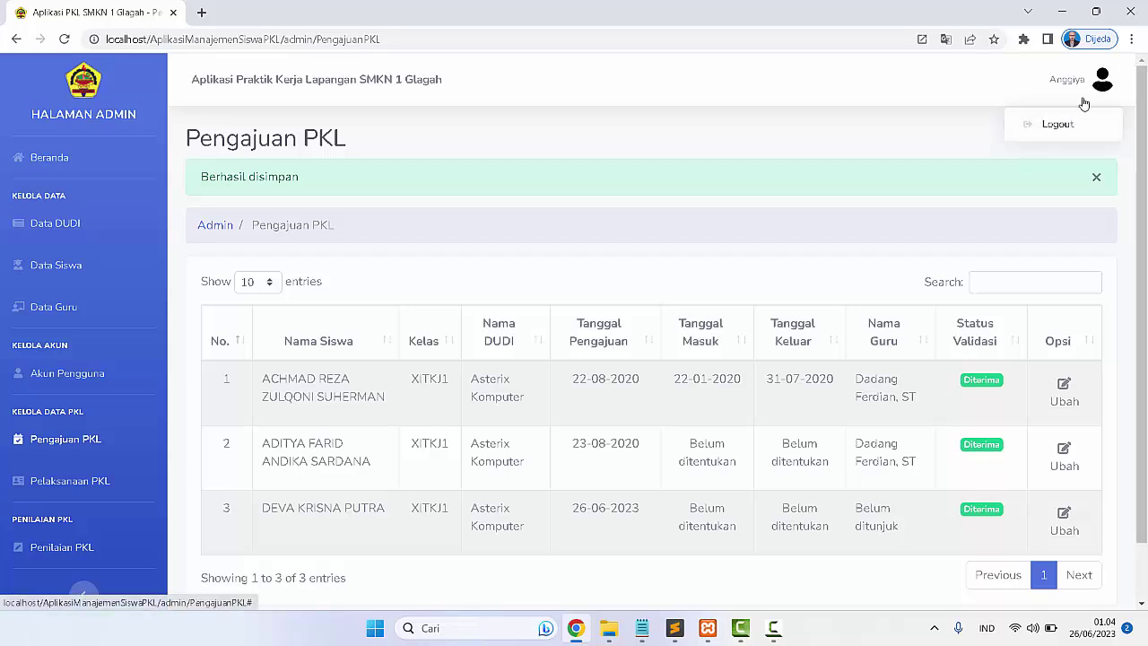
left_click(1061, 125)
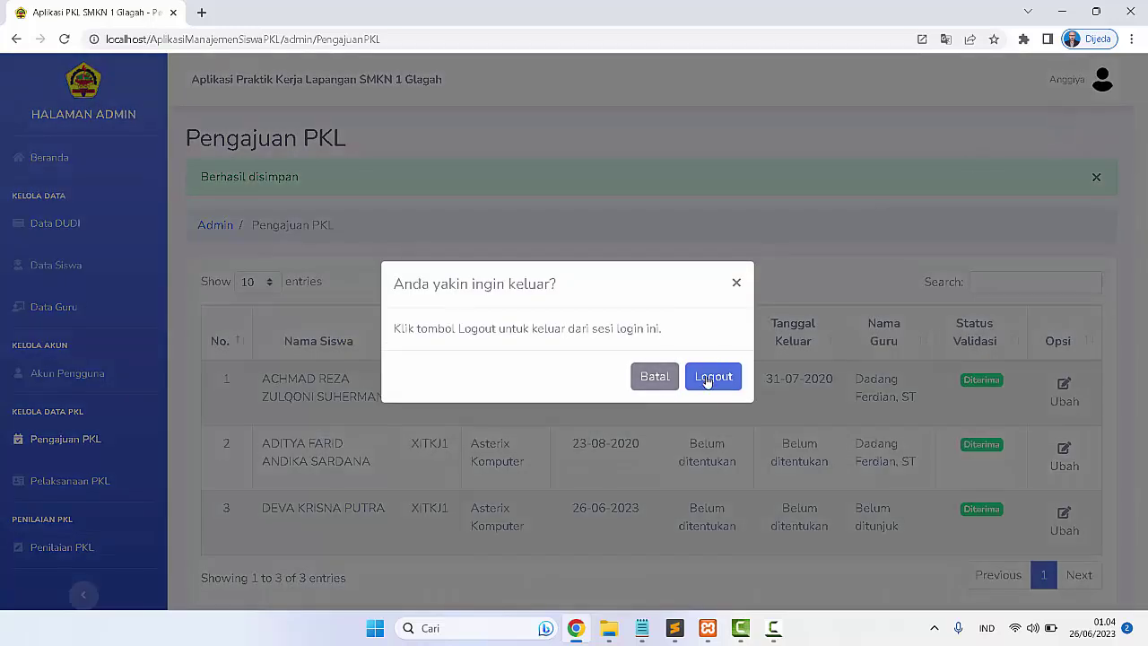
left_click(708, 380)
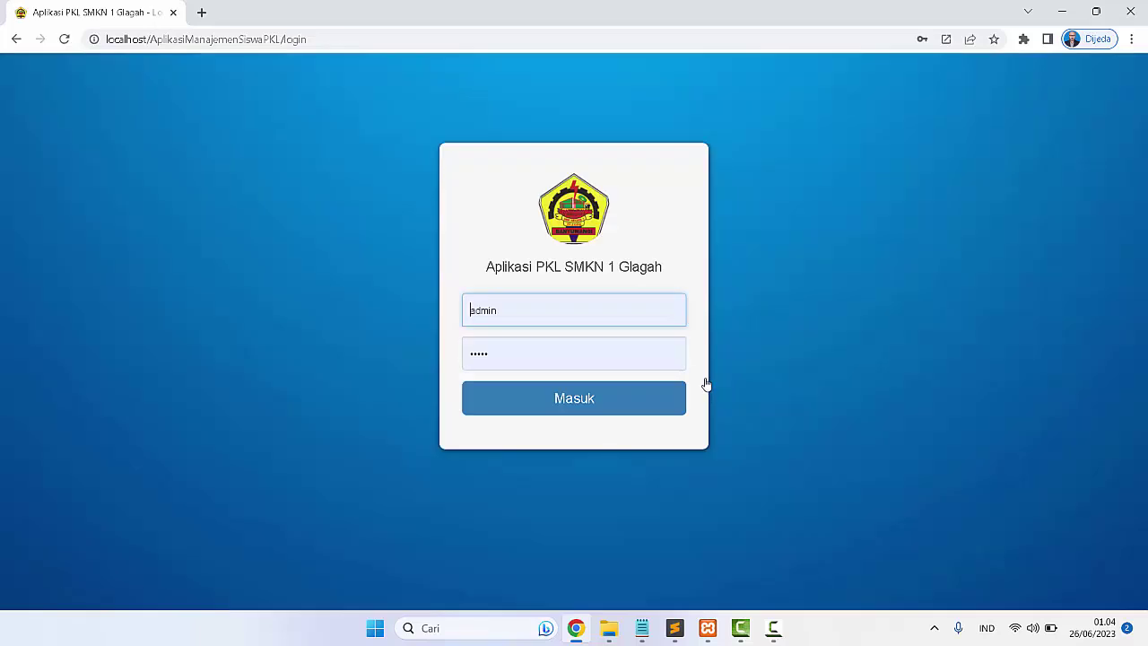
Copy the SISWA username and password from Notepad into the login fields and sign in
left_click(642, 629)
left_click_drag(763, 448, 809, 448)
key("ctrl+c")
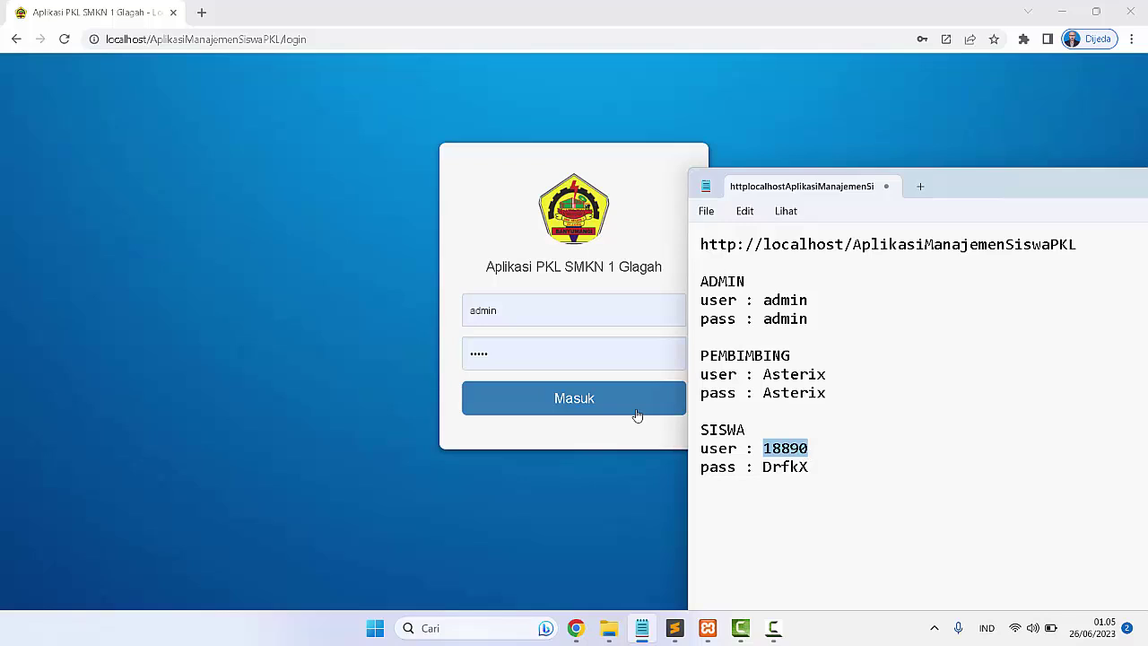
left_click(568, 320)
double_click(567, 316)
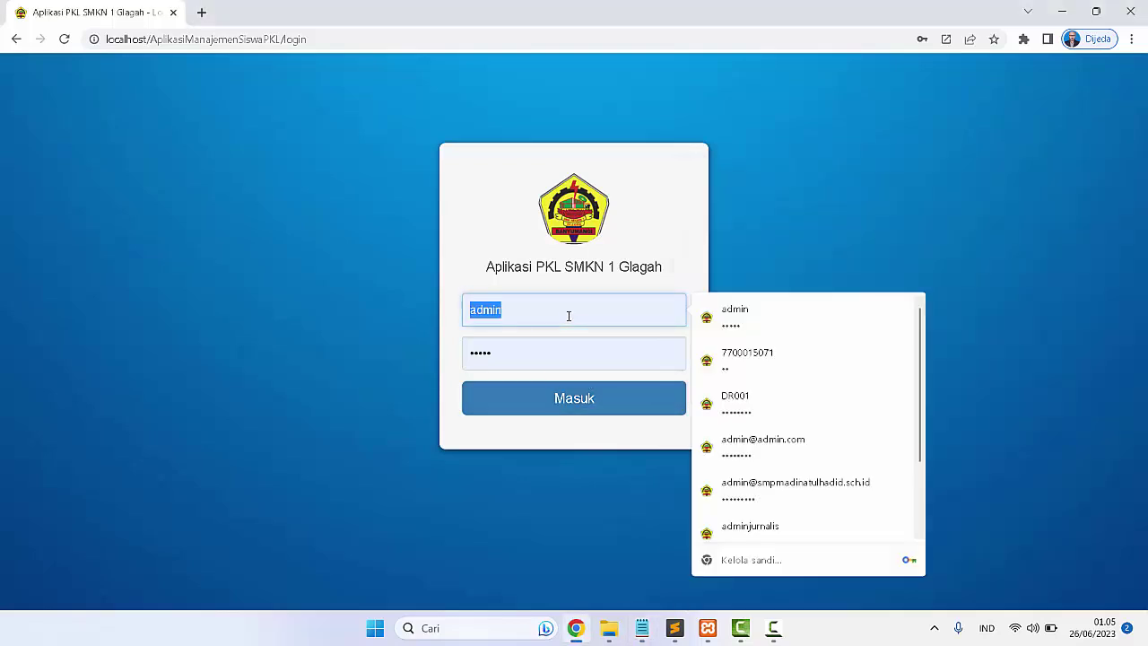
key("ctrl+v")
left_click(642, 628)
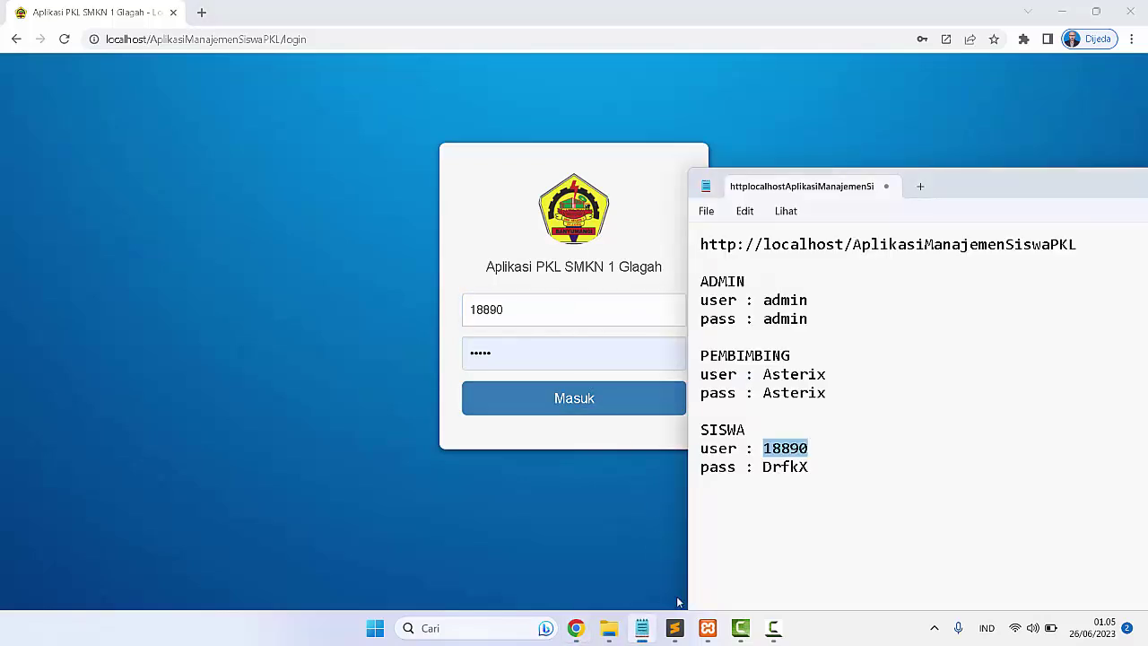
double_click(796, 466)
left_click(545, 355)
double_click(545, 355)
key("ctrl+v")
left_click(551, 408)
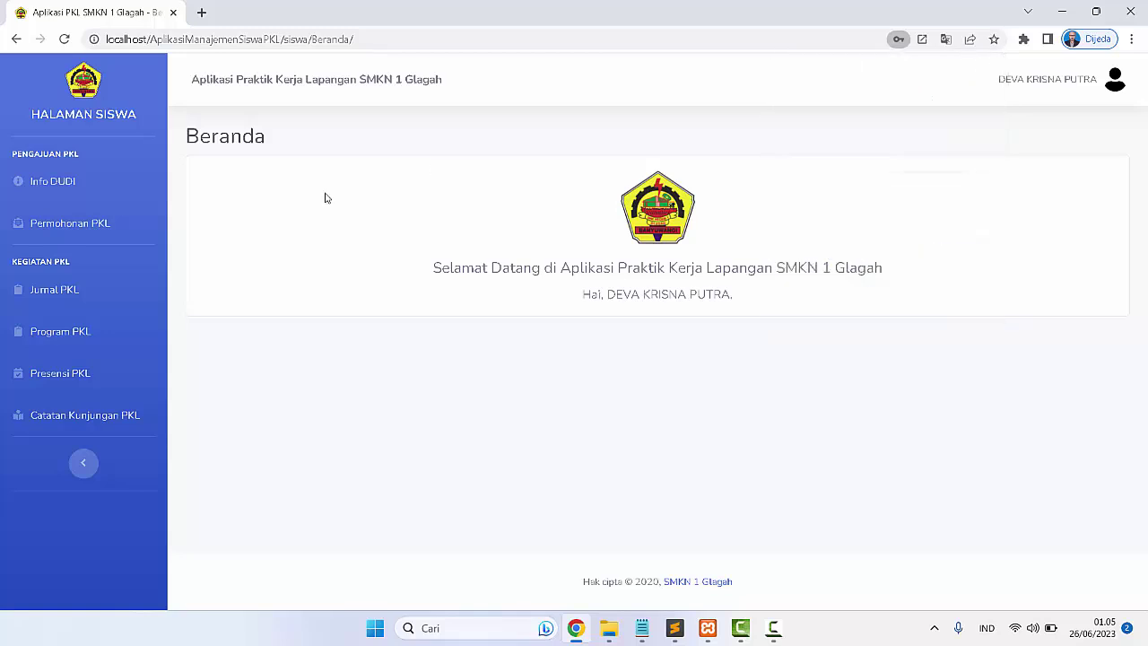
Read the Permohonan PKL notice confirming acceptance by Asterix Komputer
left_click(67, 220)
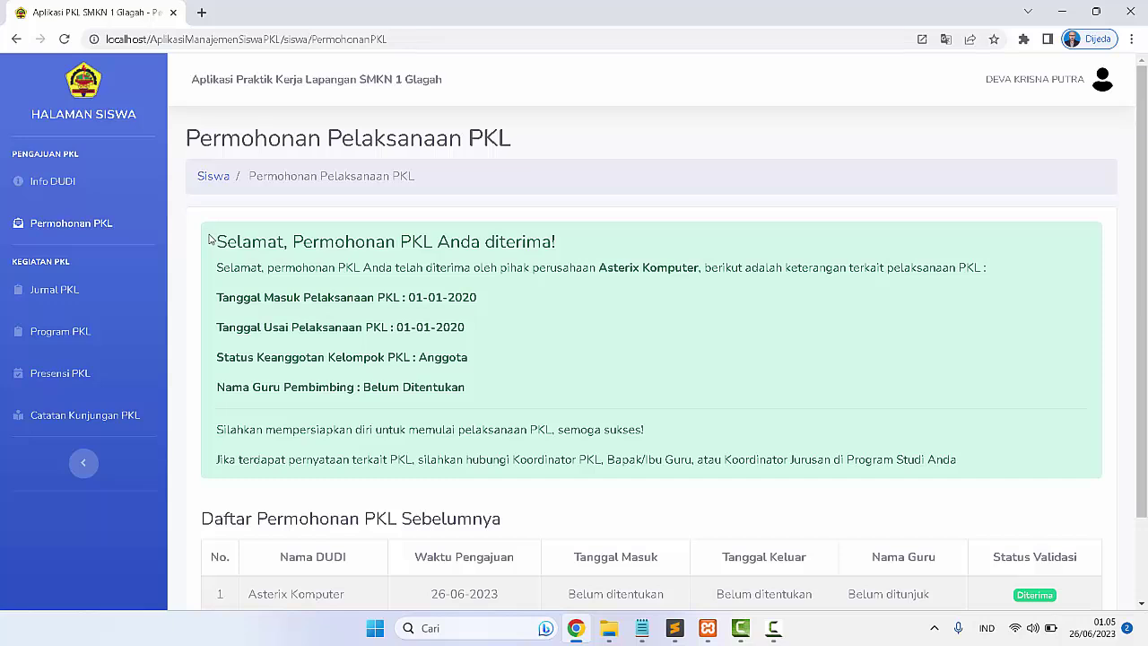
left_click_drag(217, 241, 547, 232)
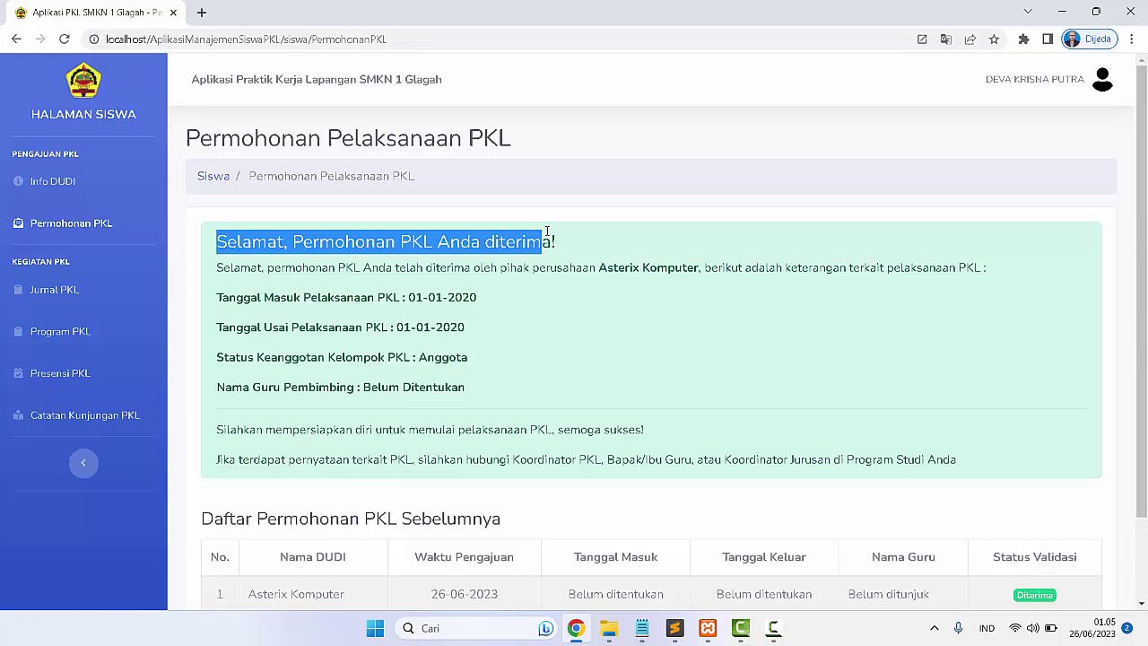
scroll(550, 333, "down", 2)
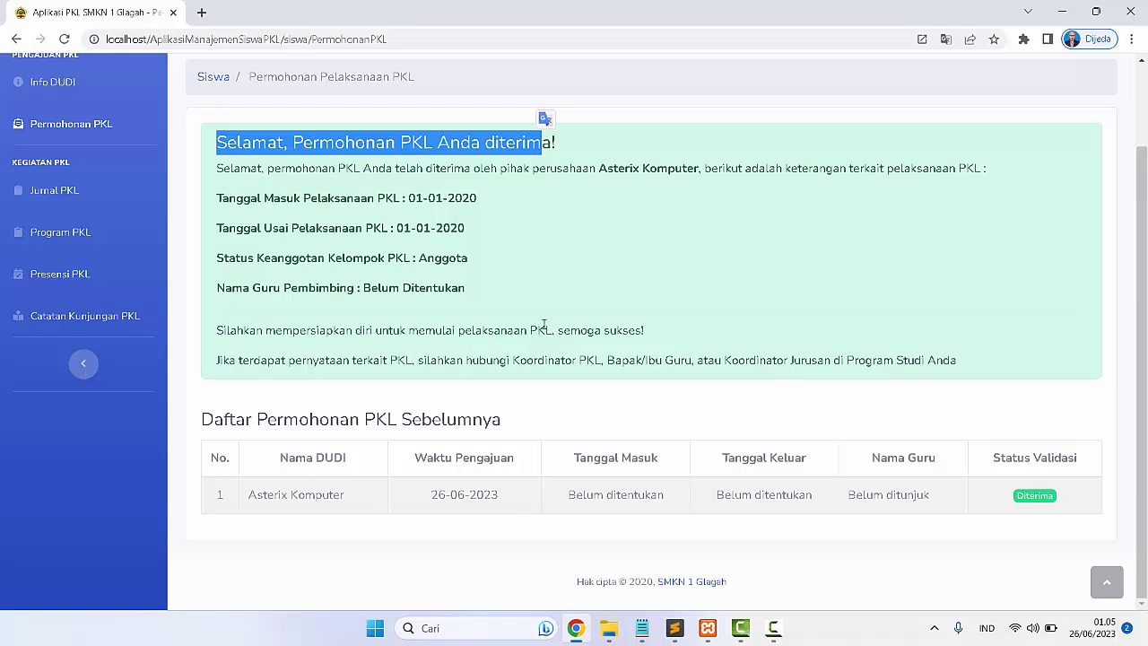
left_click(510, 250)
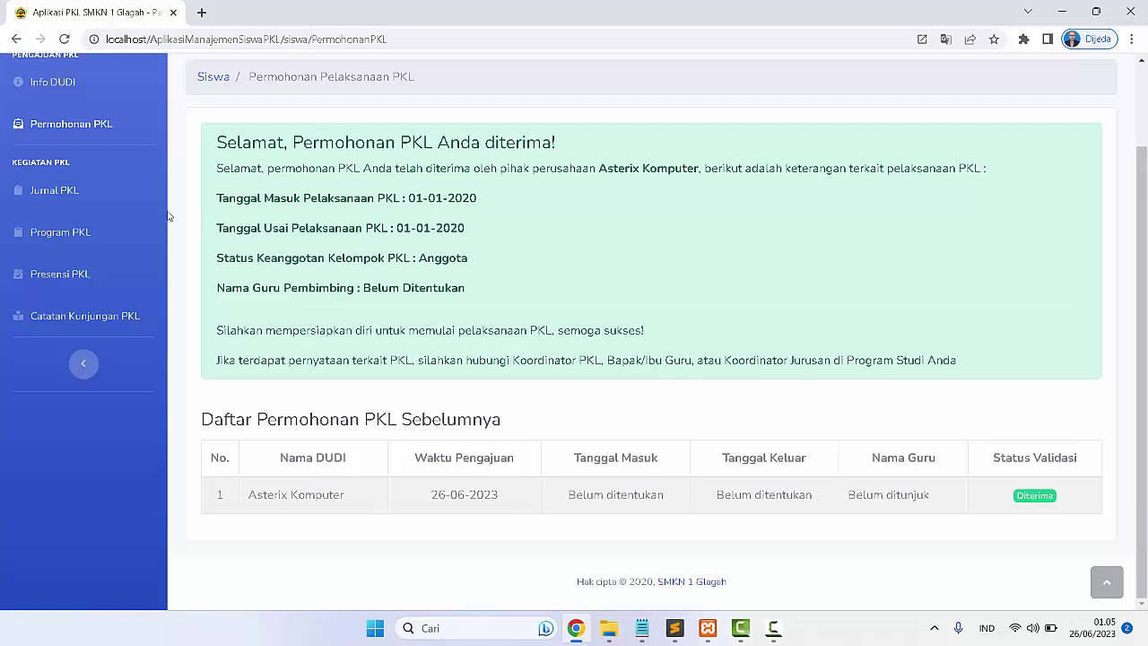
Check the empty Jurnal PKL, revisit Permohonan PKL, then log out of the student account
left_click(40, 194)
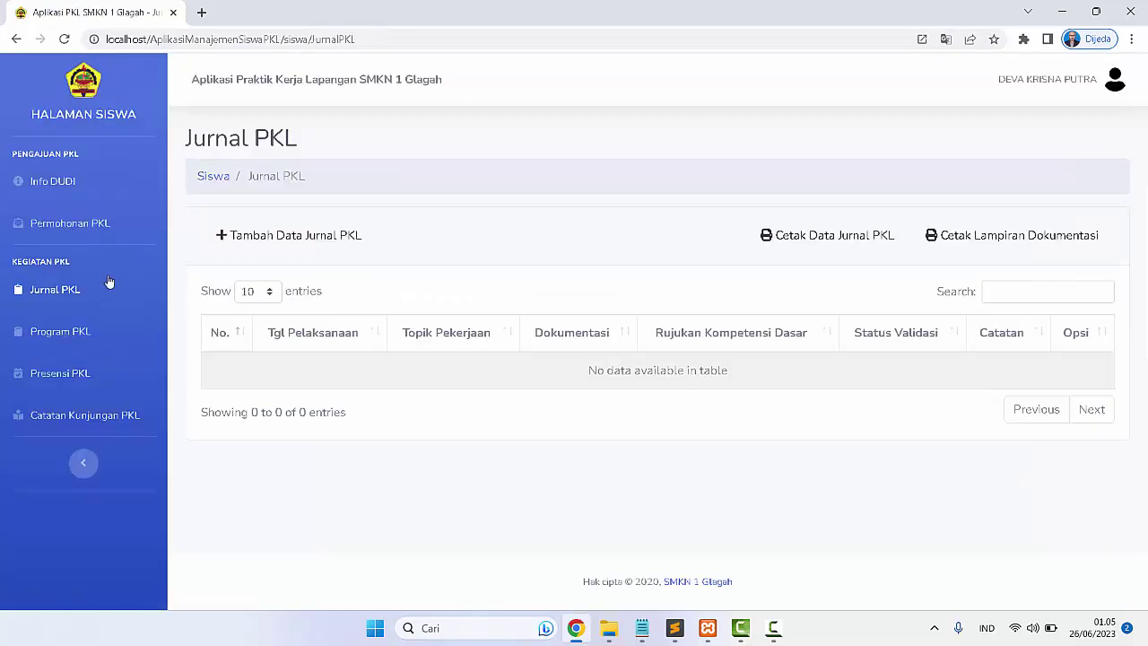
left_click(71, 225)
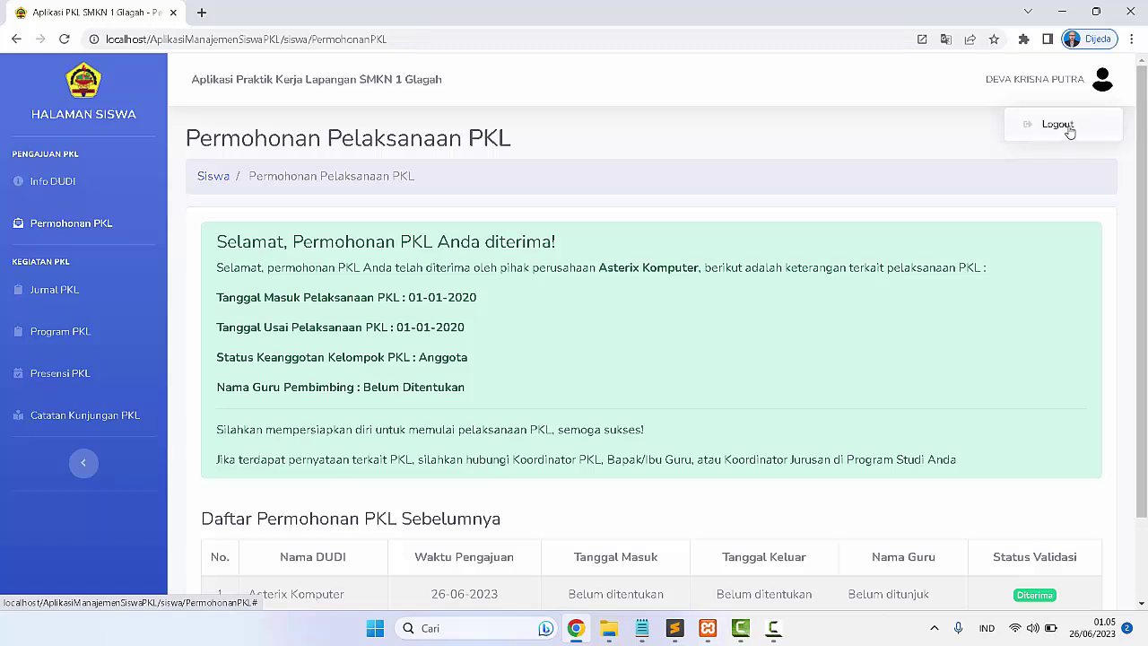
scroll(1070, 130, "down", 2)
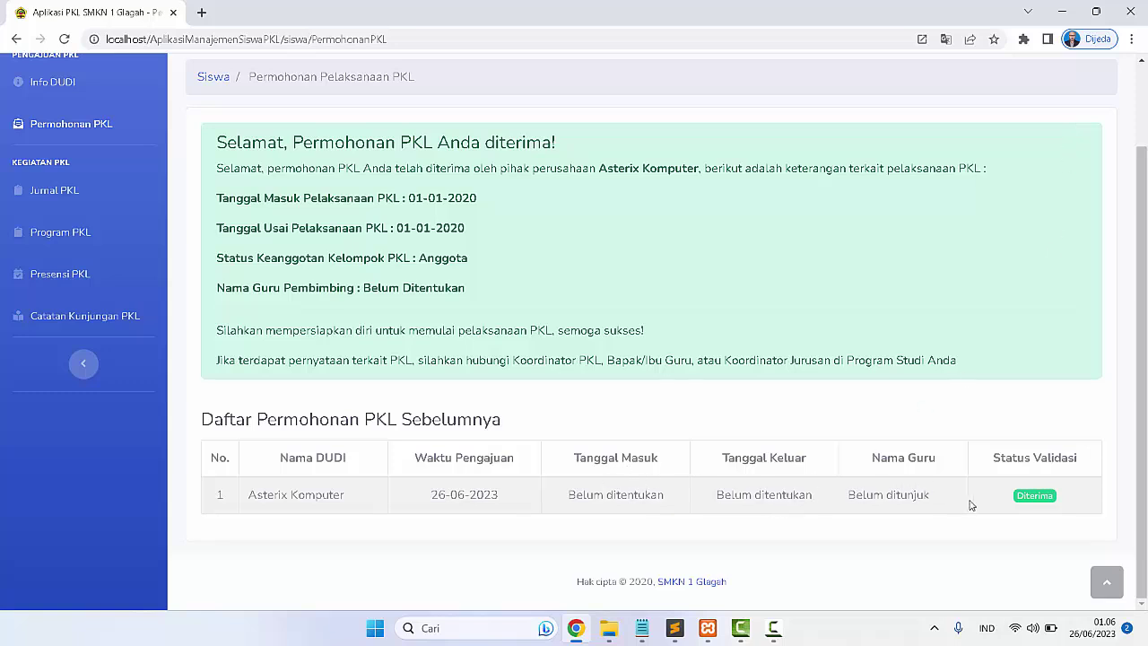
scroll(955, 500, "up", 1)
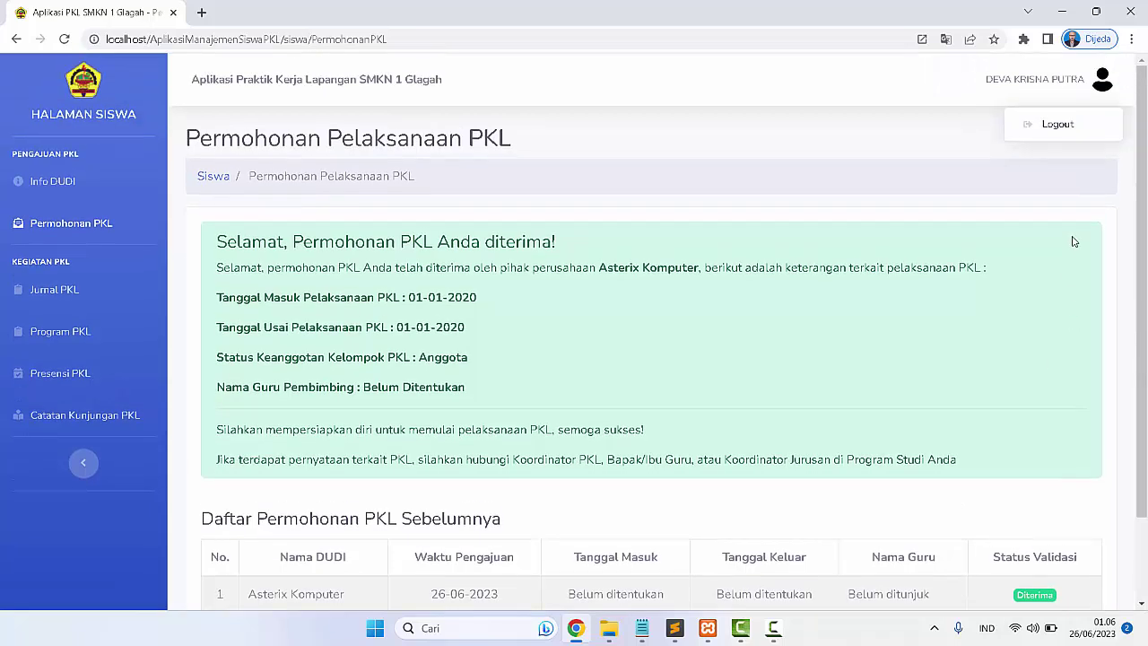
left_click(1058, 127)
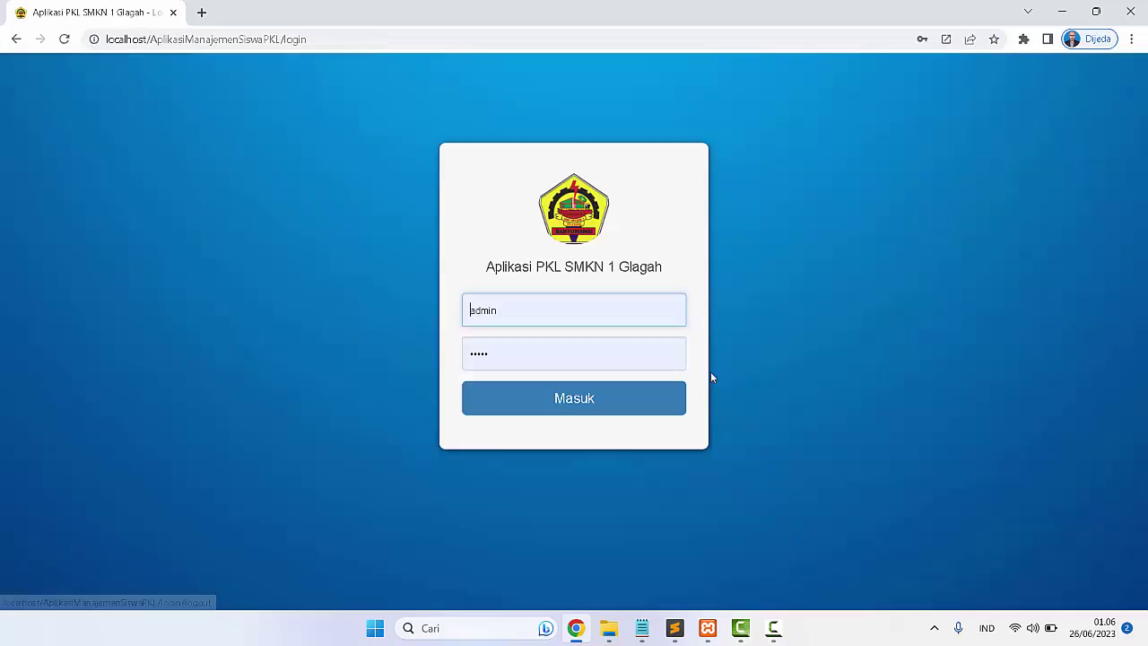
Sign in as admin and view the Asterix Komputer group under Pelaksanaan PKL
left_click(591, 403)
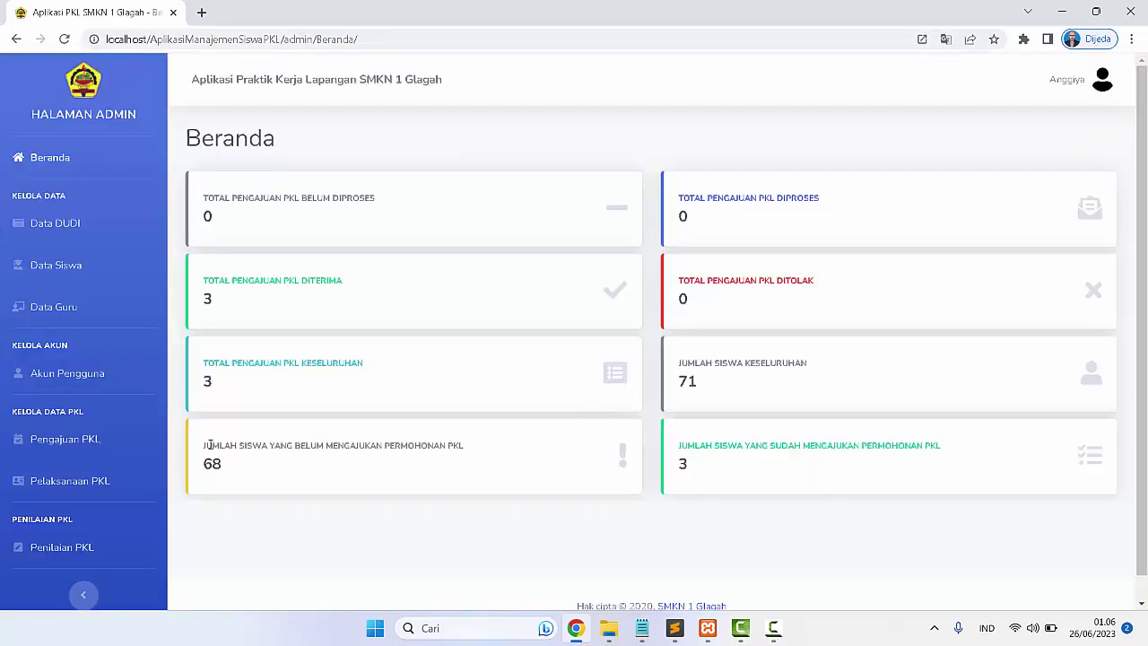
left_click(72, 484)
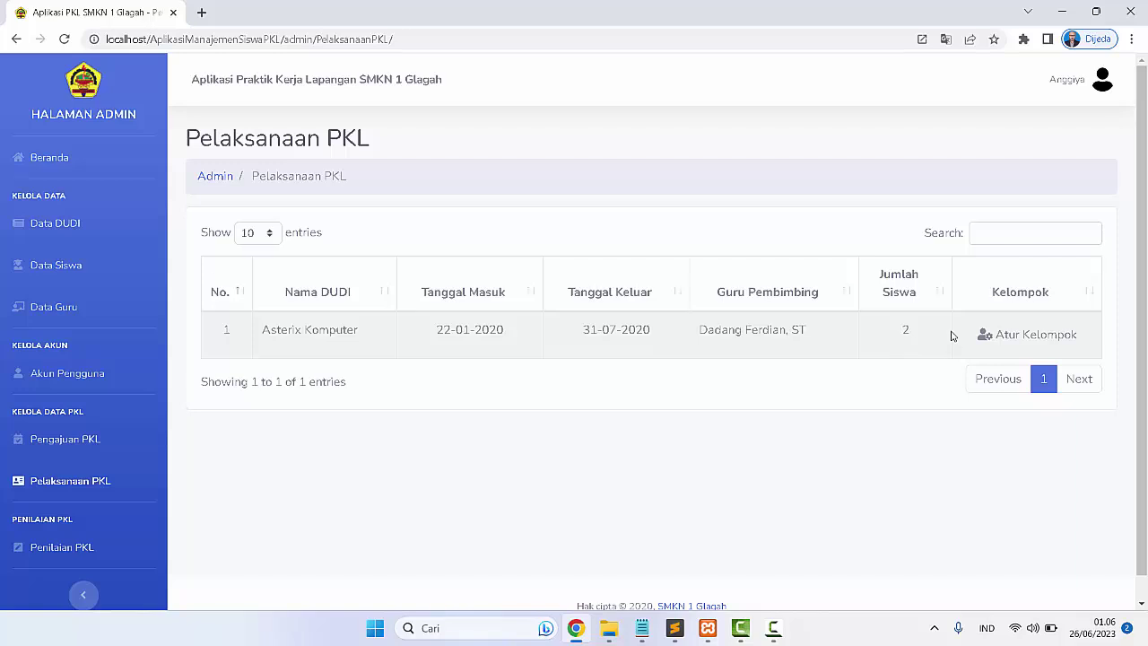
left_click(984, 340)
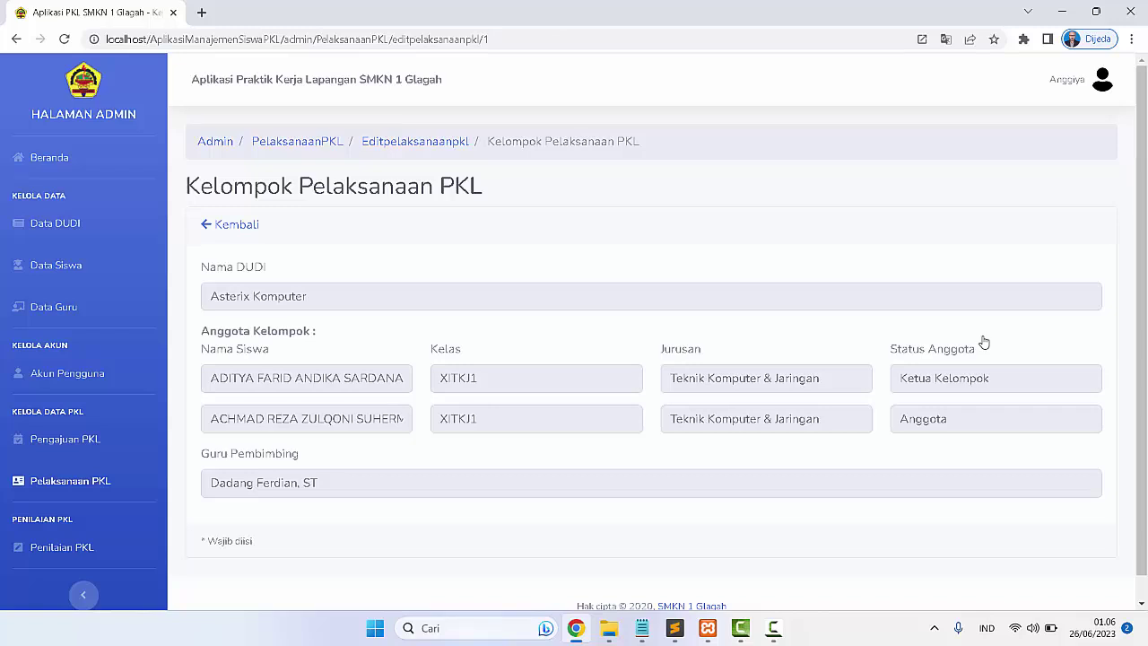
Open the Ubah form for the third application, dated 26-06-2023, in Pengajuan PKL
left_click(69, 442)
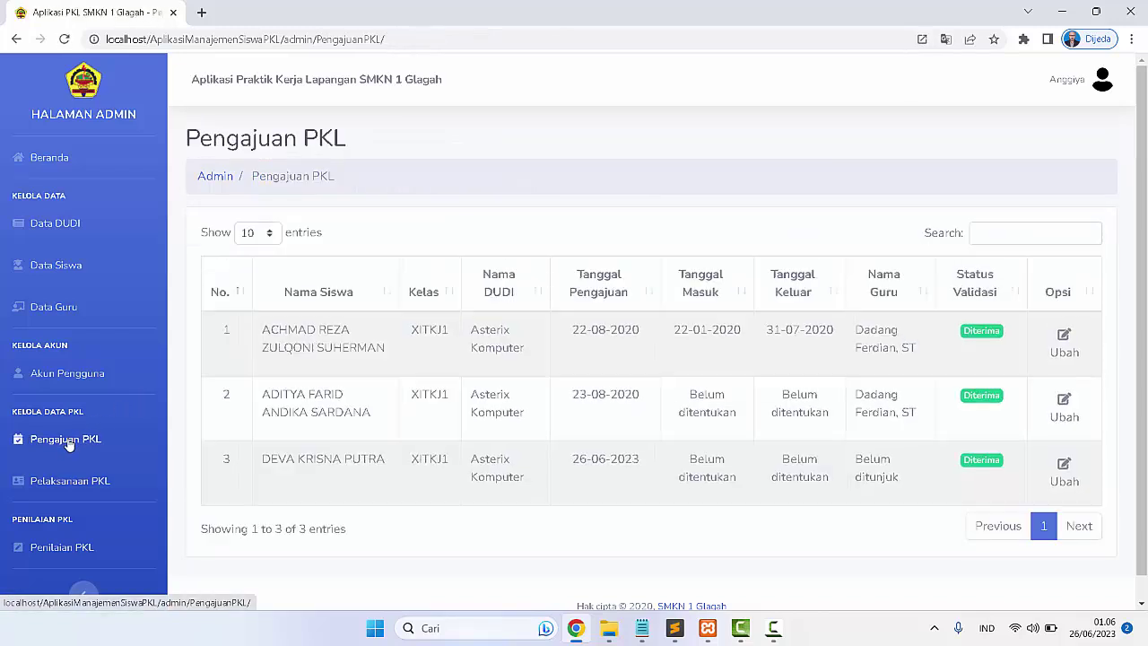
left_click(1062, 466)
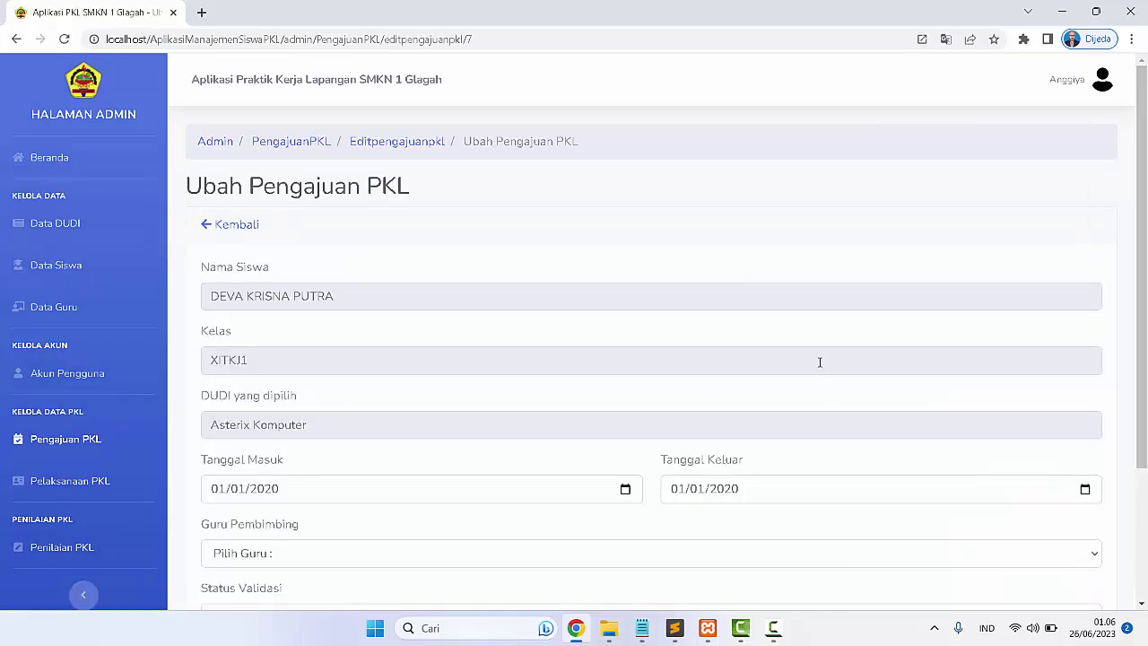
scroll(819, 363, "down", 3)
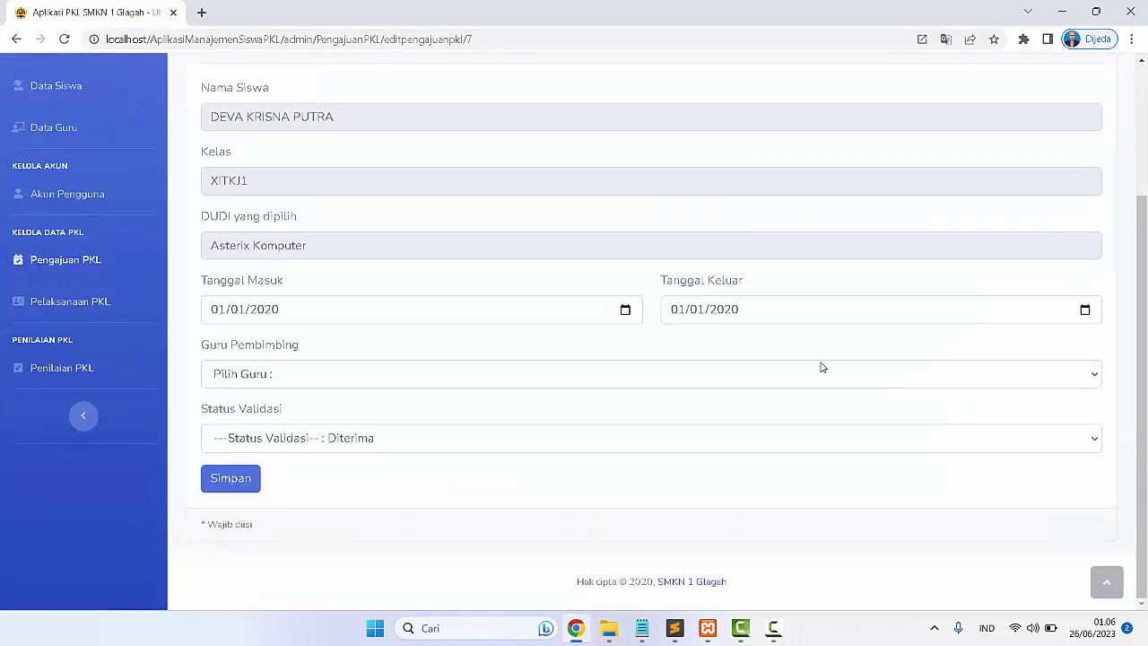
Set Tanggal Masuk to 01/07/2023 and Tanggal Keluar to 01/08/2023
left_click(626, 311)
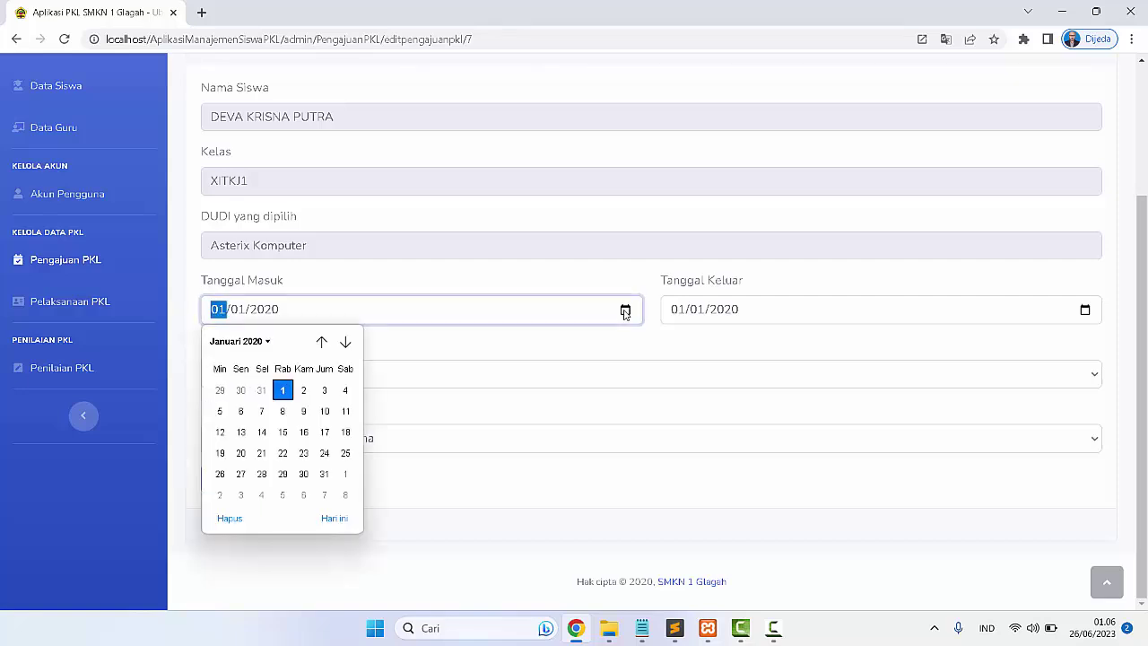
left_click(269, 347)
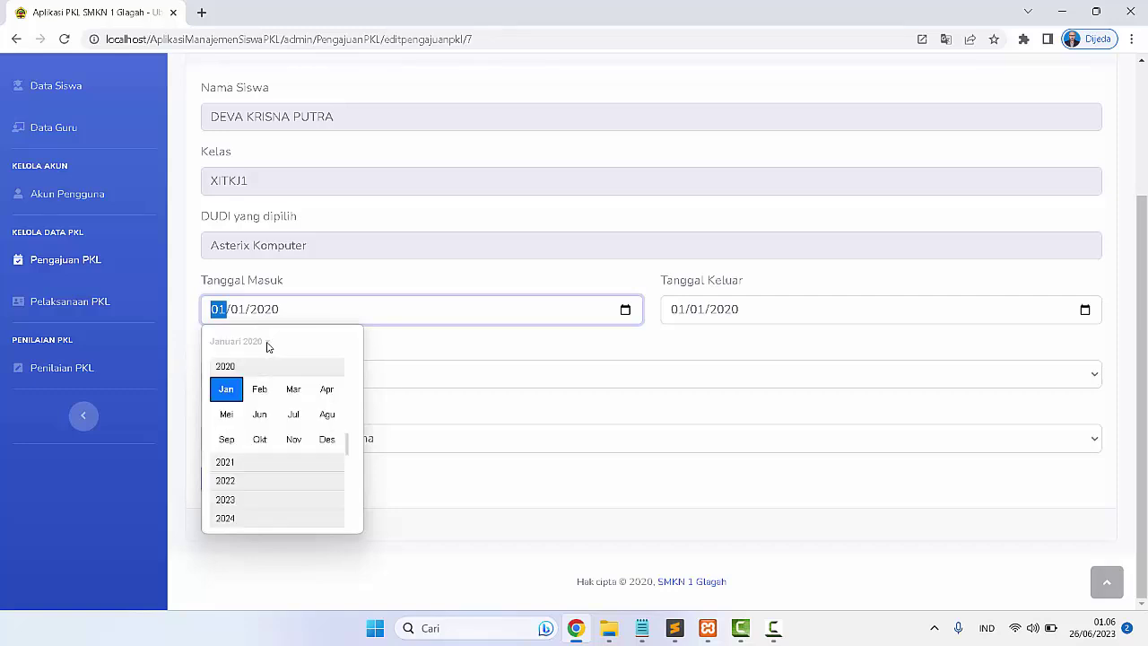
left_click(293, 416)
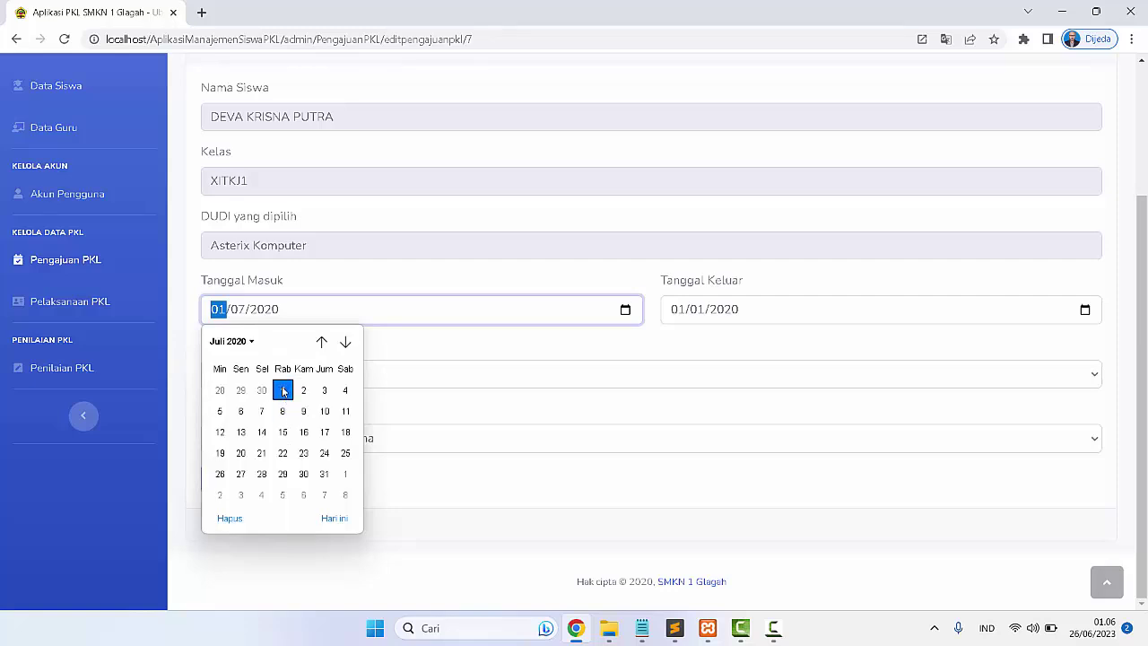
left_click(251, 347)
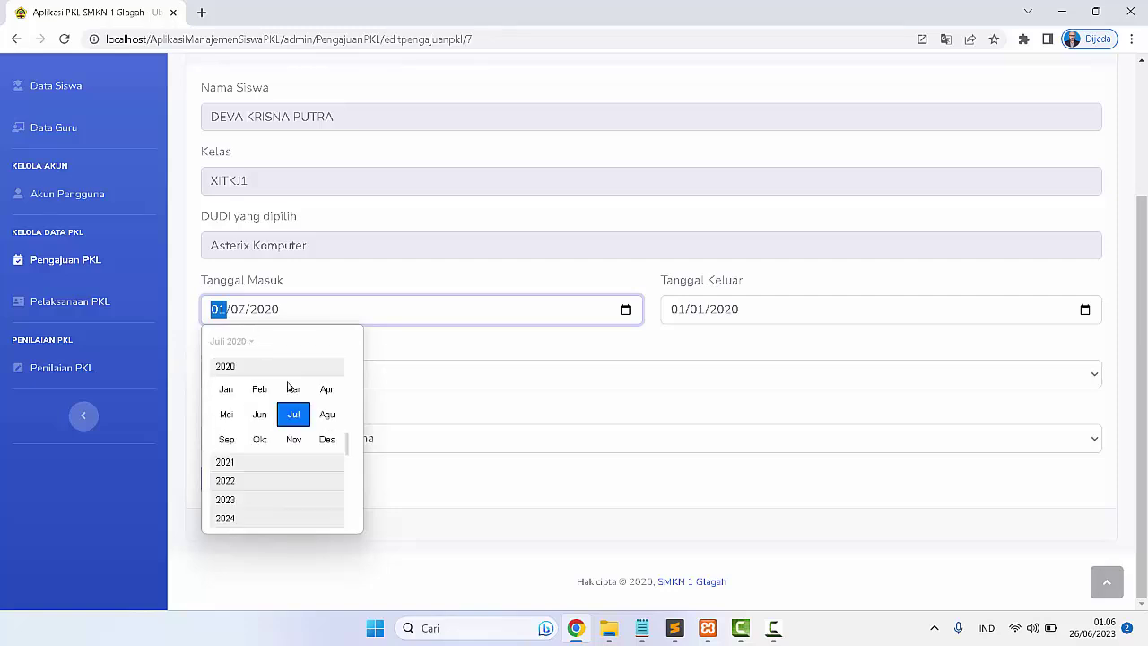
left_click(233, 500)
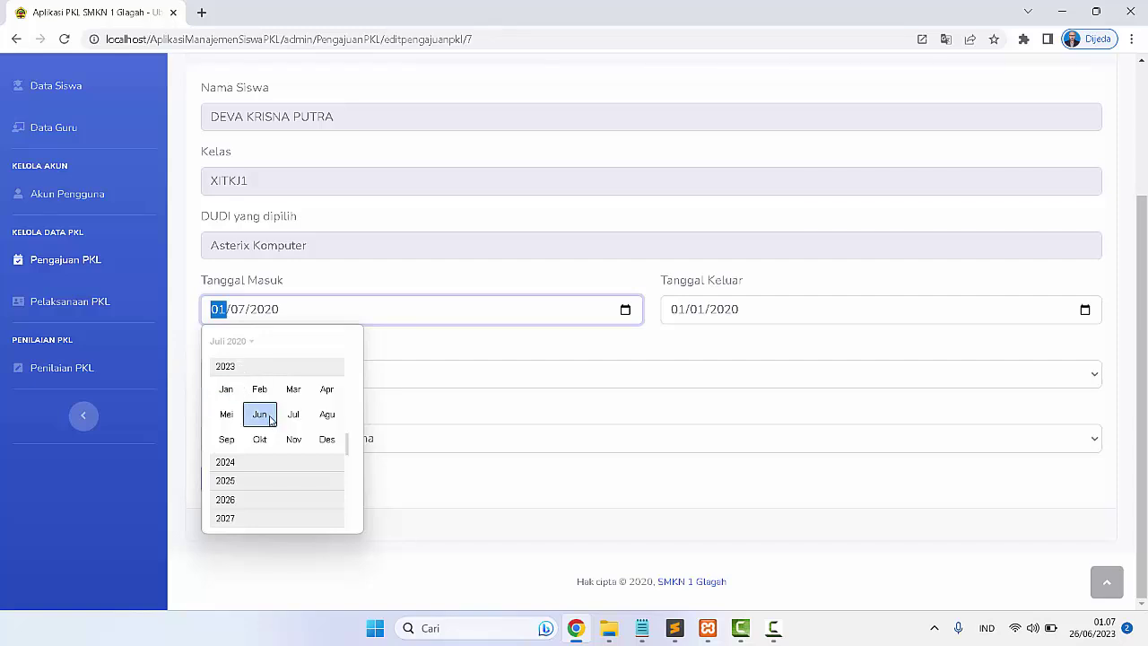
left_click(308, 318)
left_click(271, 317)
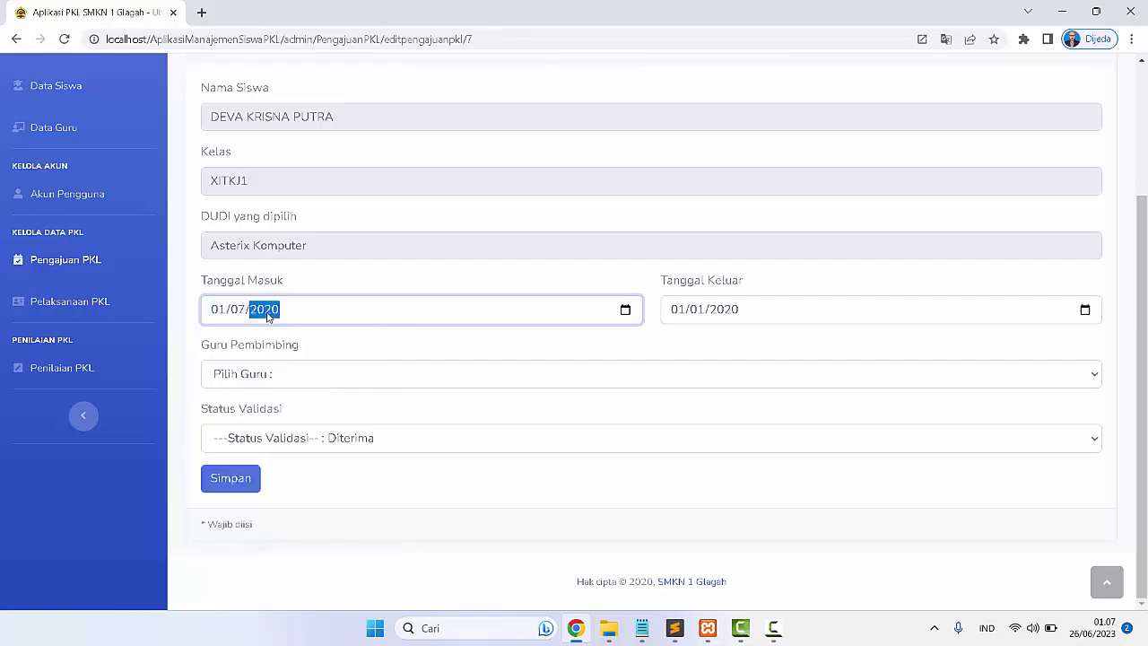
type("2023")
left_click(680, 312)
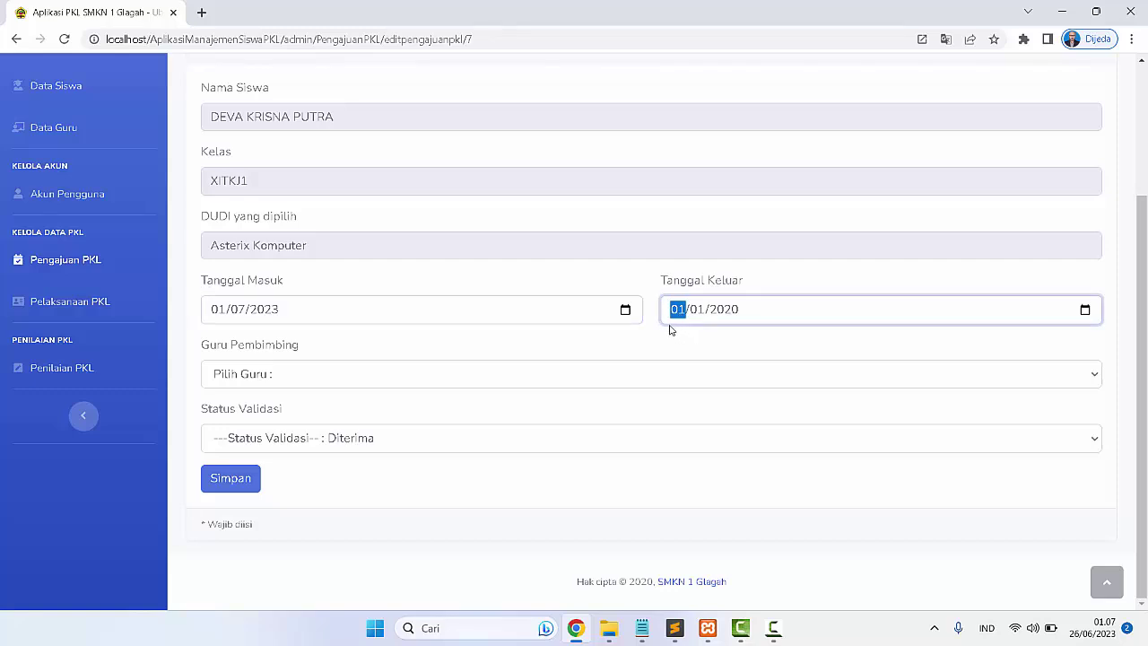
left_click(698, 311)
type("08/2023")
left_click(402, 370)
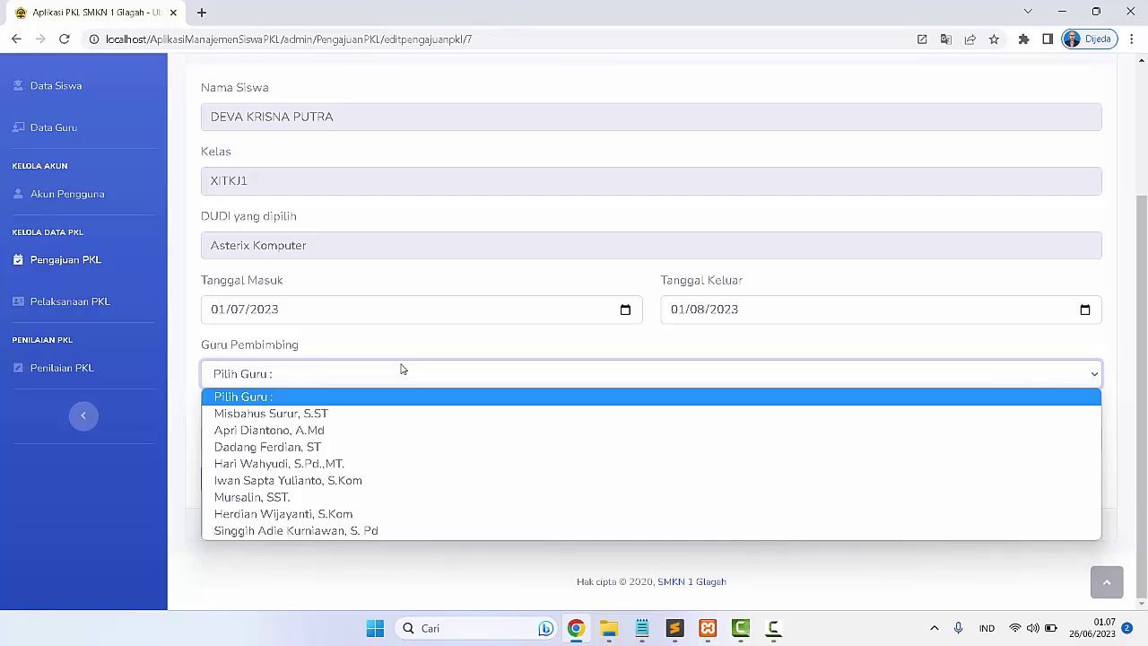
left_click(344, 430)
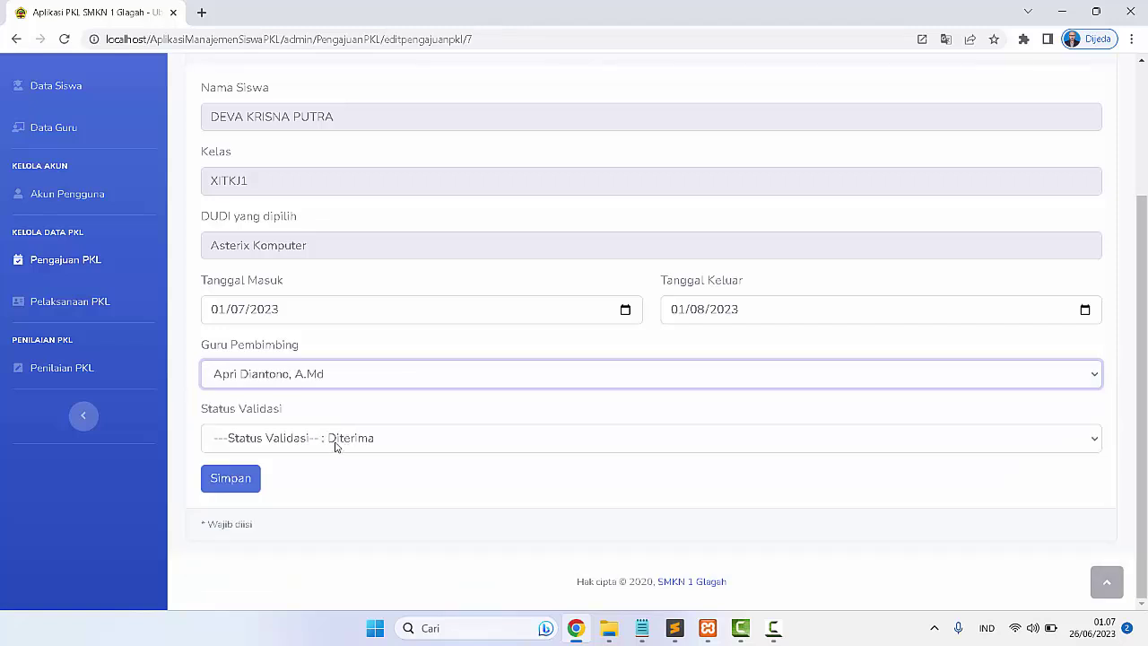
left_click(332, 441)
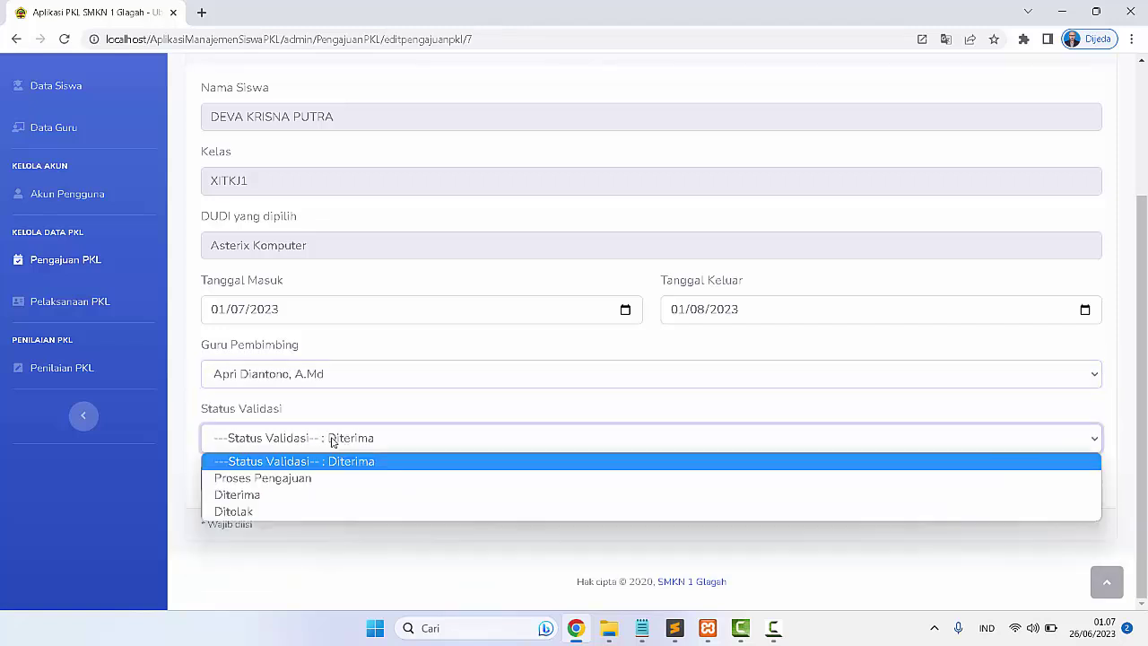
left_click(330, 441)
scroll(346, 403, "up", 2)
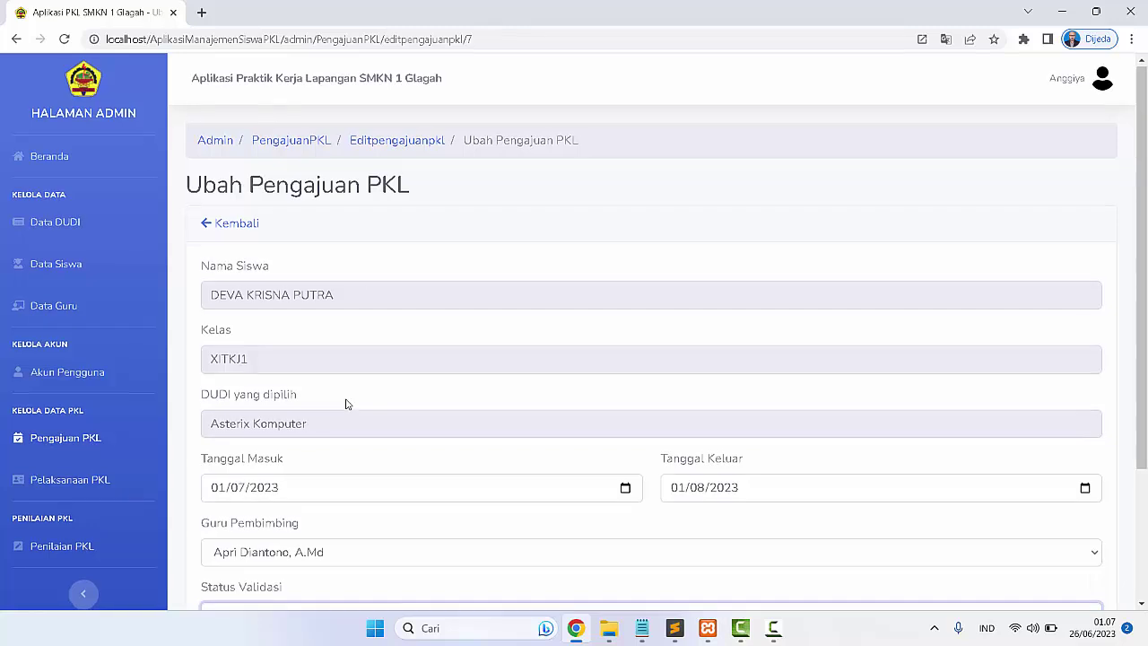
scroll(346, 404, "down", 3)
left_click(242, 482)
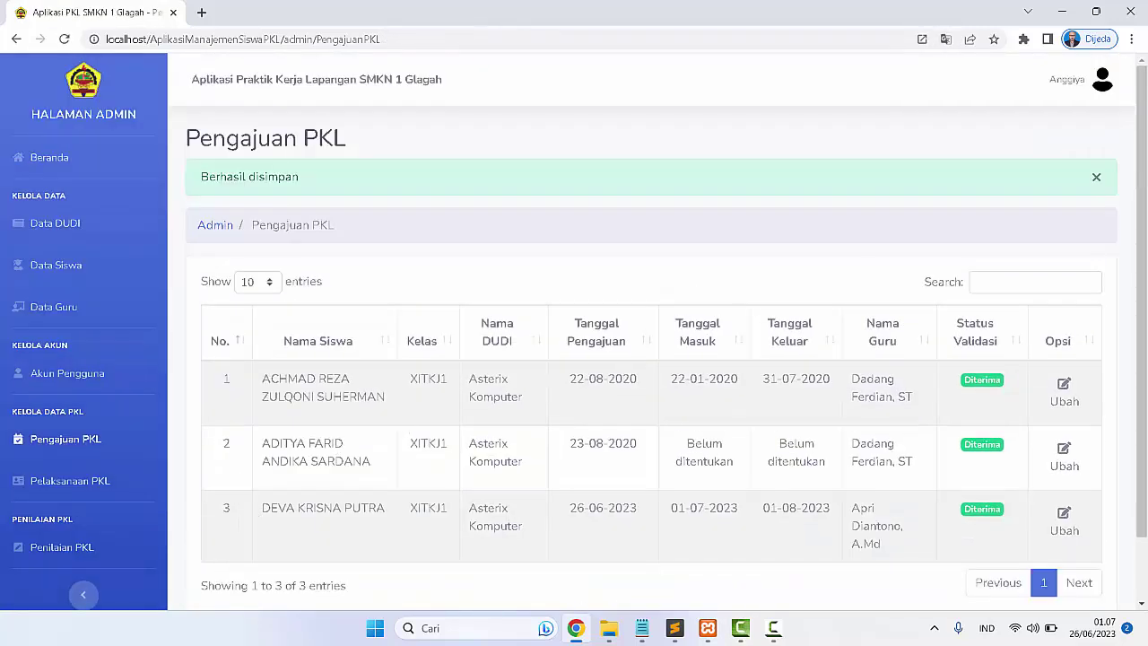
Log out of the admin account and confirm
left_click(1102, 80)
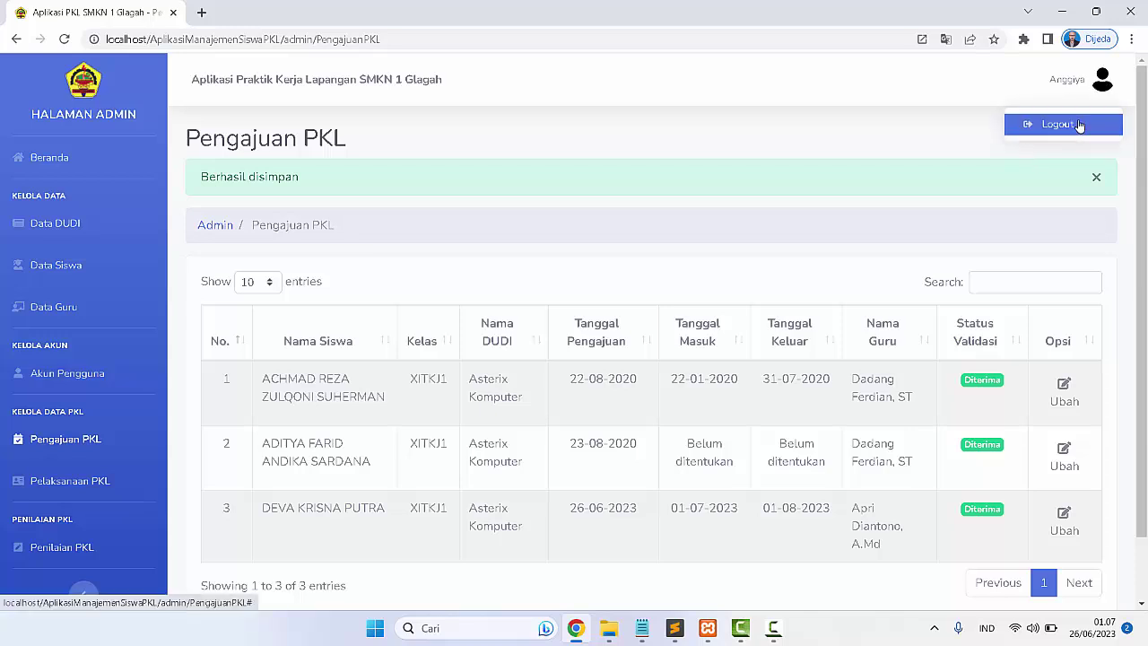
left_click(1076, 122)
left_click(711, 377)
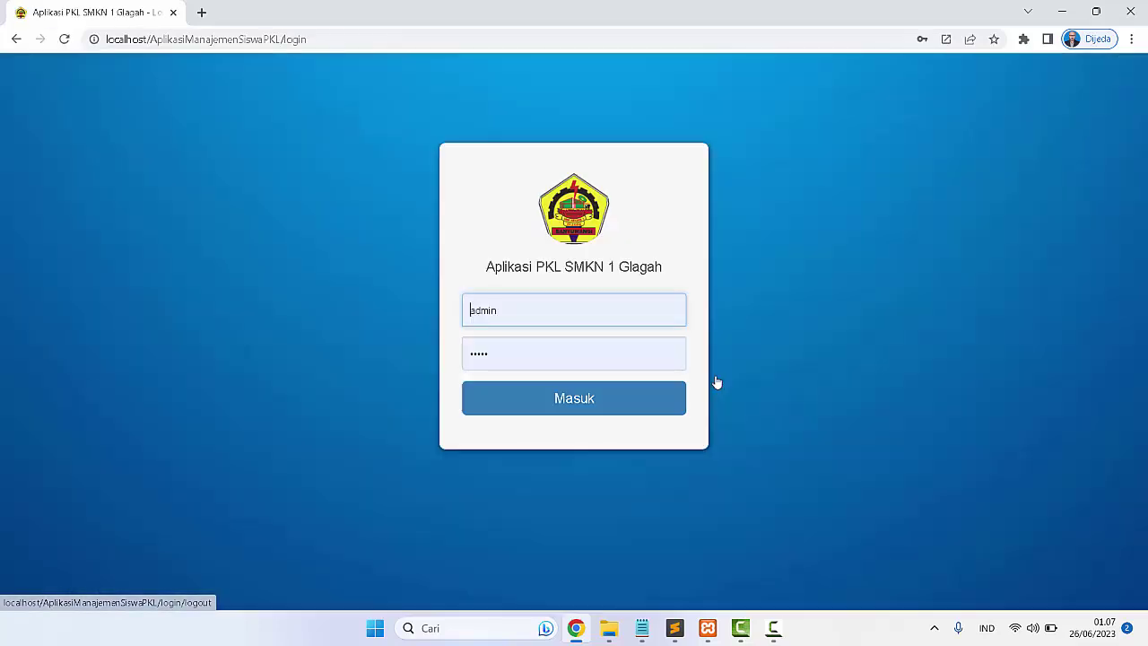
Sign in as the student with credentials copied from Notepad and view Permohonan PKL
left_click(643, 627)
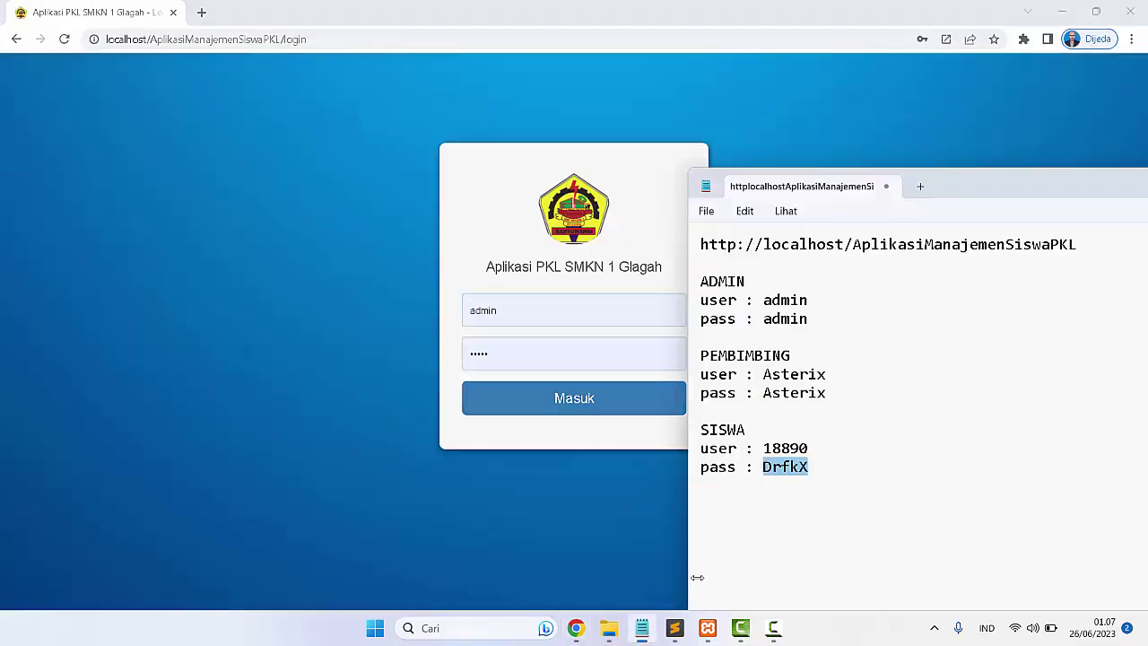
left_click_drag(764, 447, 827, 442)
key("ctrl+c")
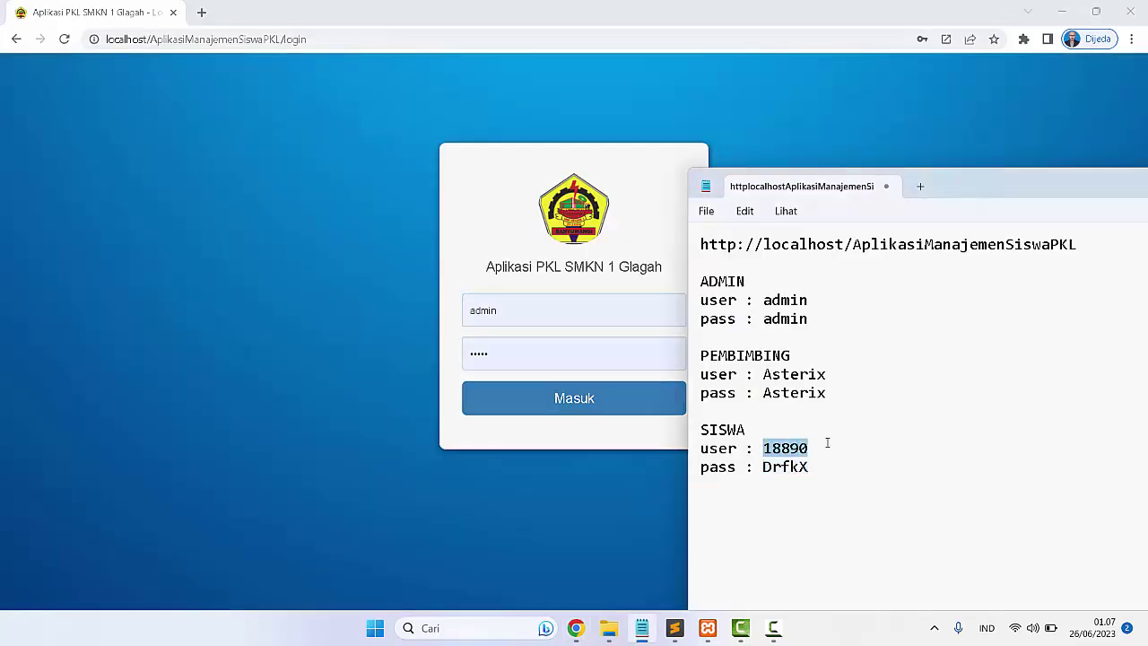
left_click(563, 310)
double_click(562, 309)
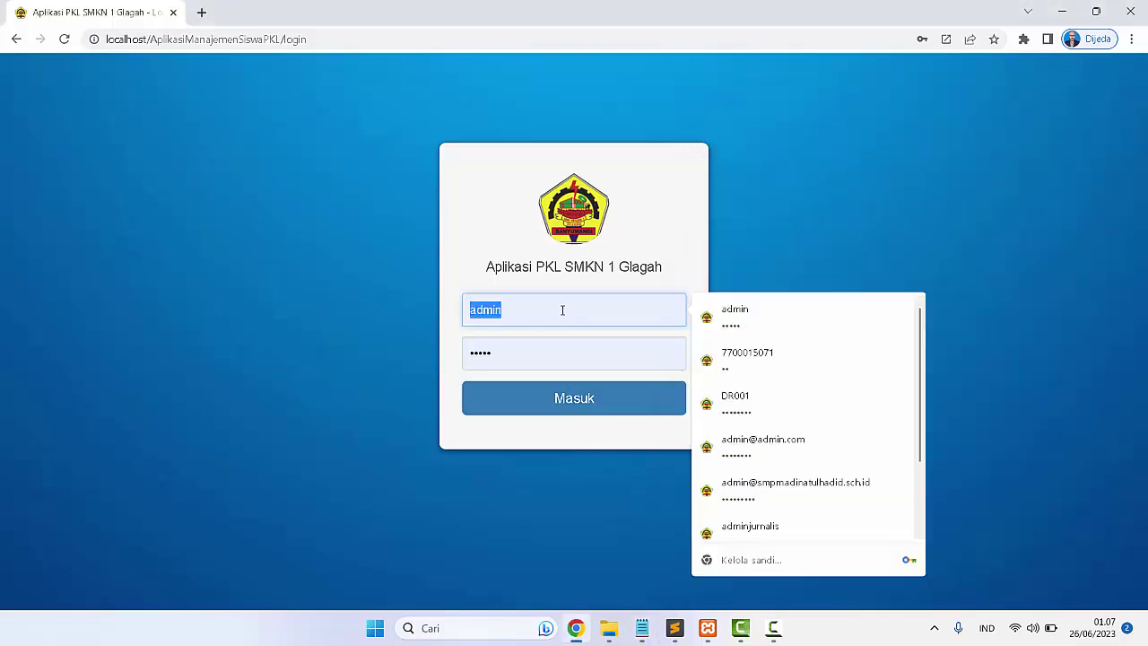
key("ctrl+v")
left_click(642, 628)
left_click_drag(809, 464, 763, 466)
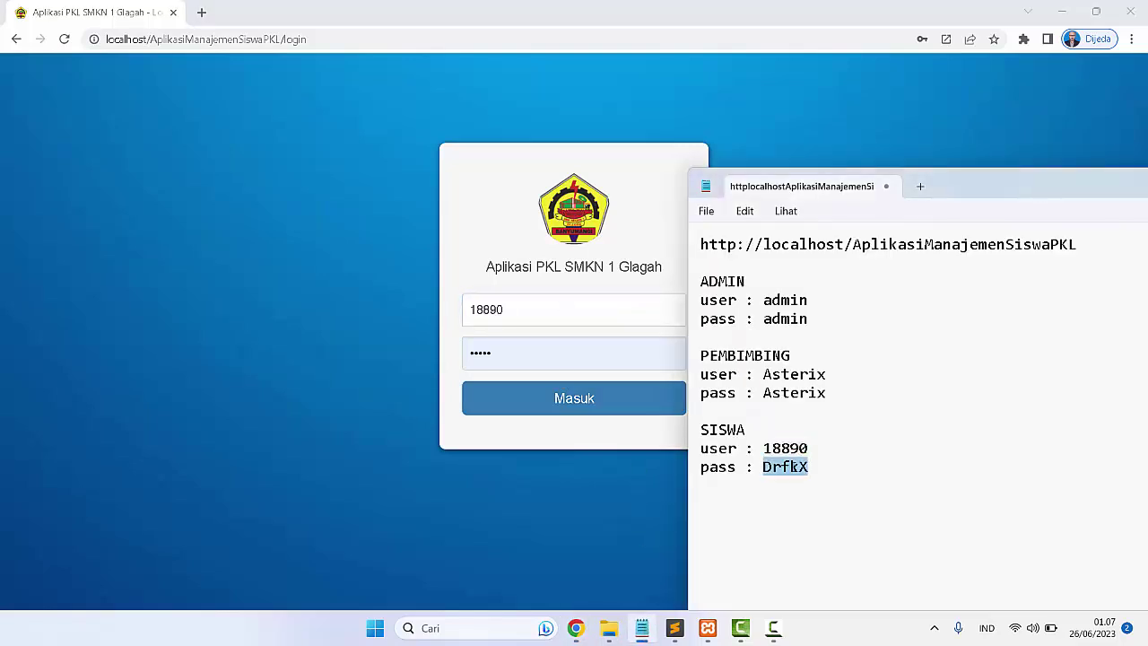
double_click(539, 350)
key("ctrl+v")
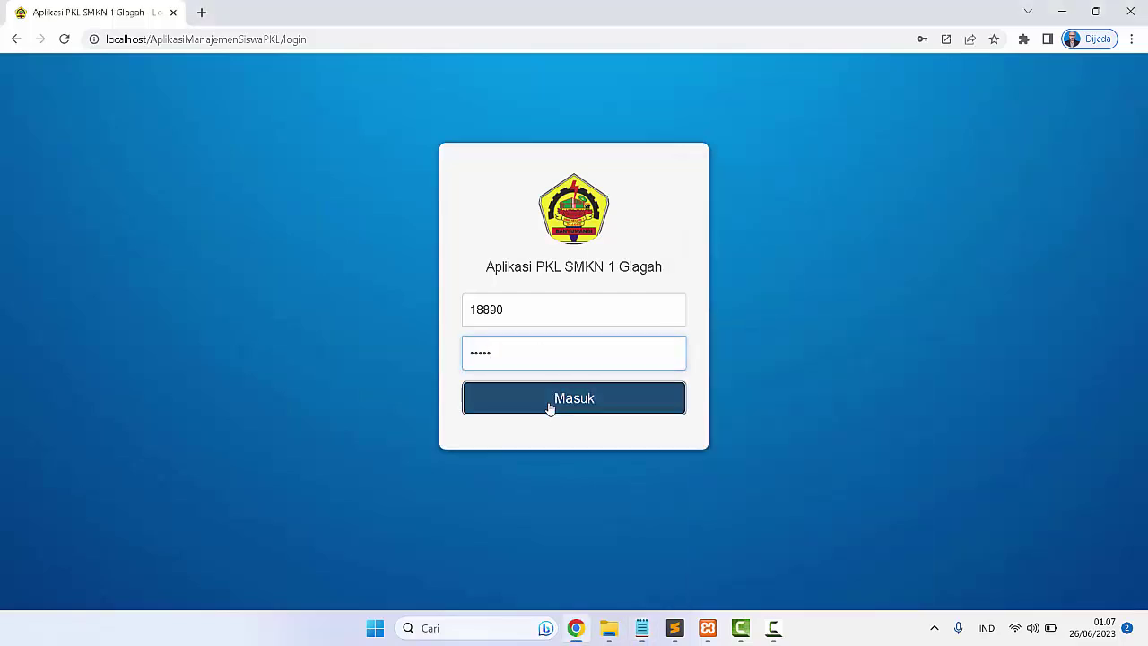
left_click(548, 404)
left_click(77, 224)
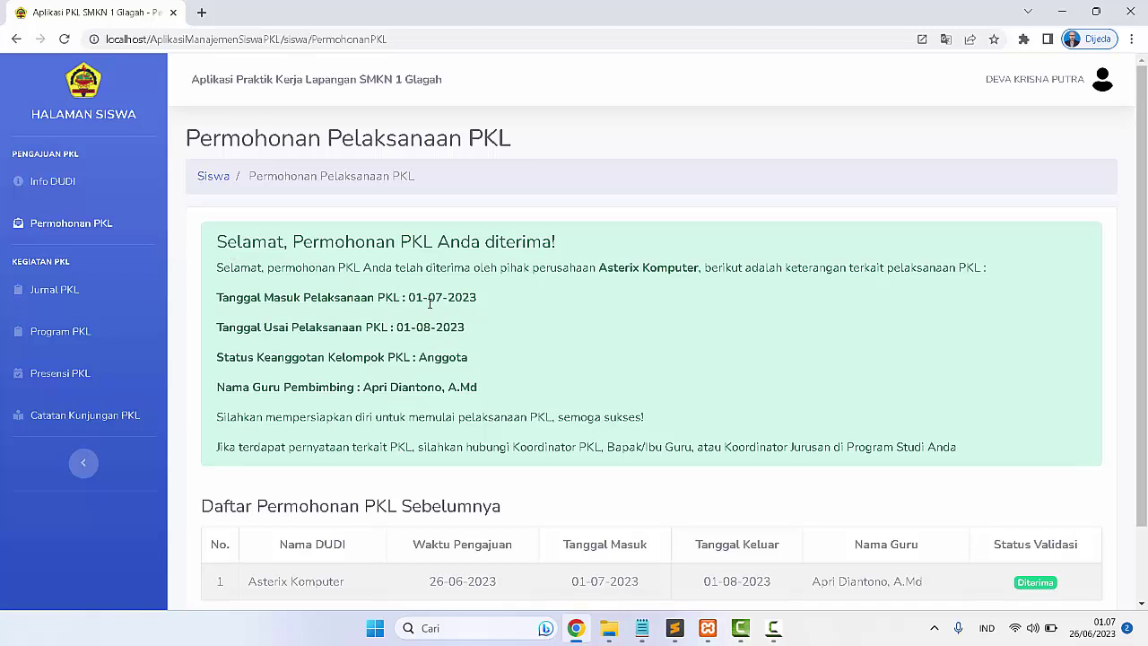
Browse the student's Jurnal PKL and empty Program PKL pages, returning to Jurnal PKL
scroll(309, 410, "down", 1)
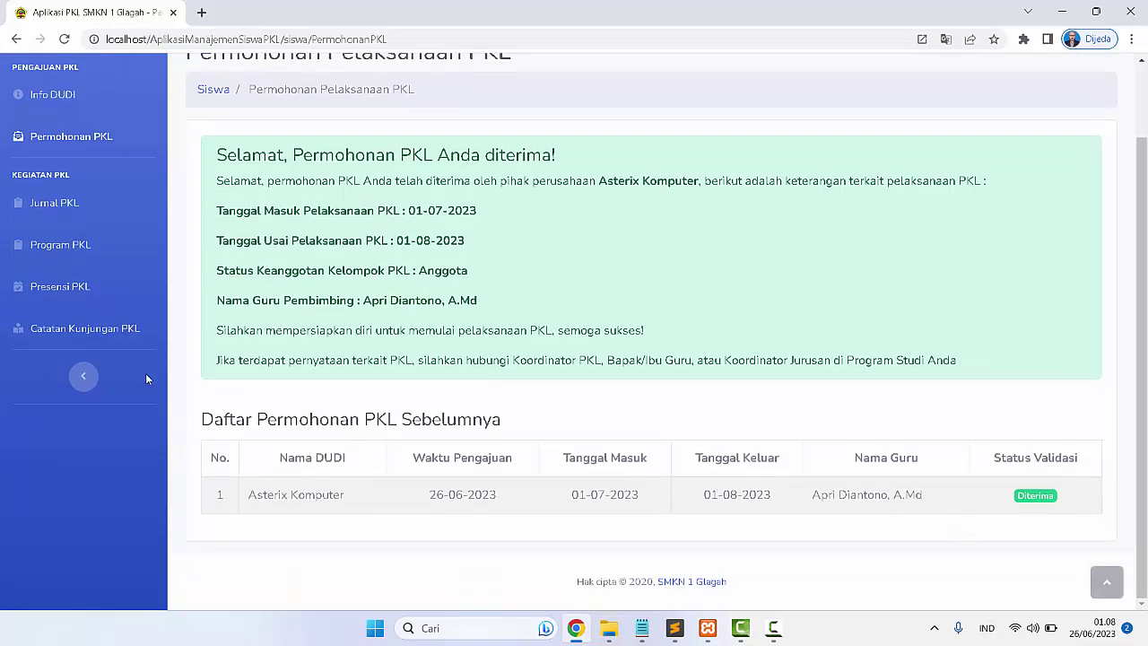
left_click(59, 204)
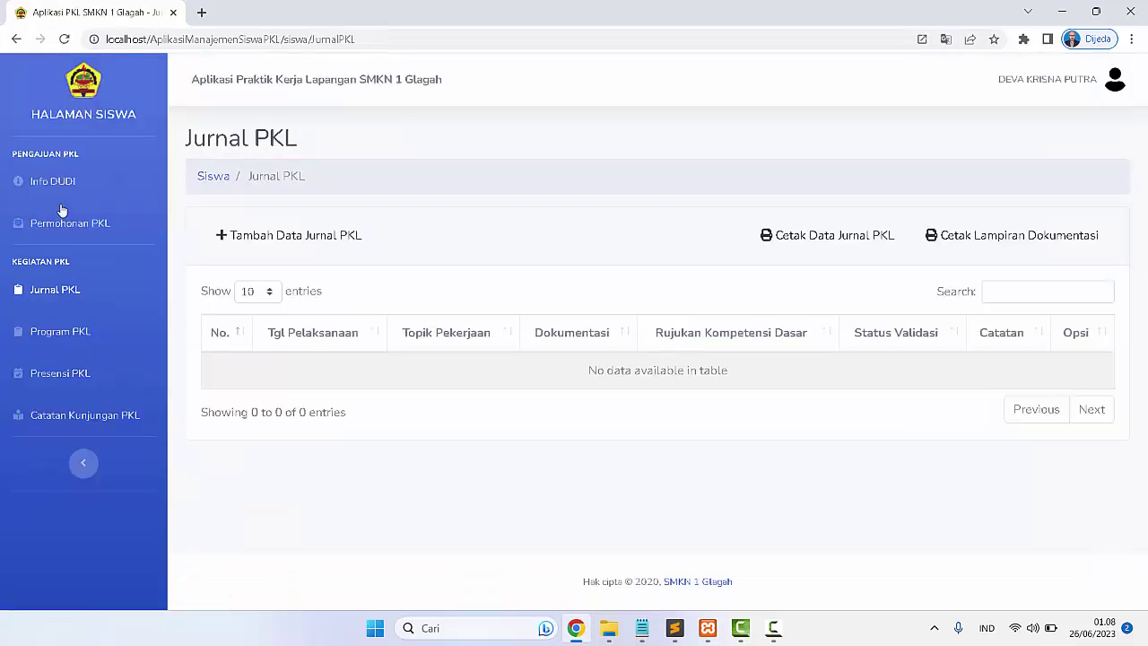
left_click(61, 331)
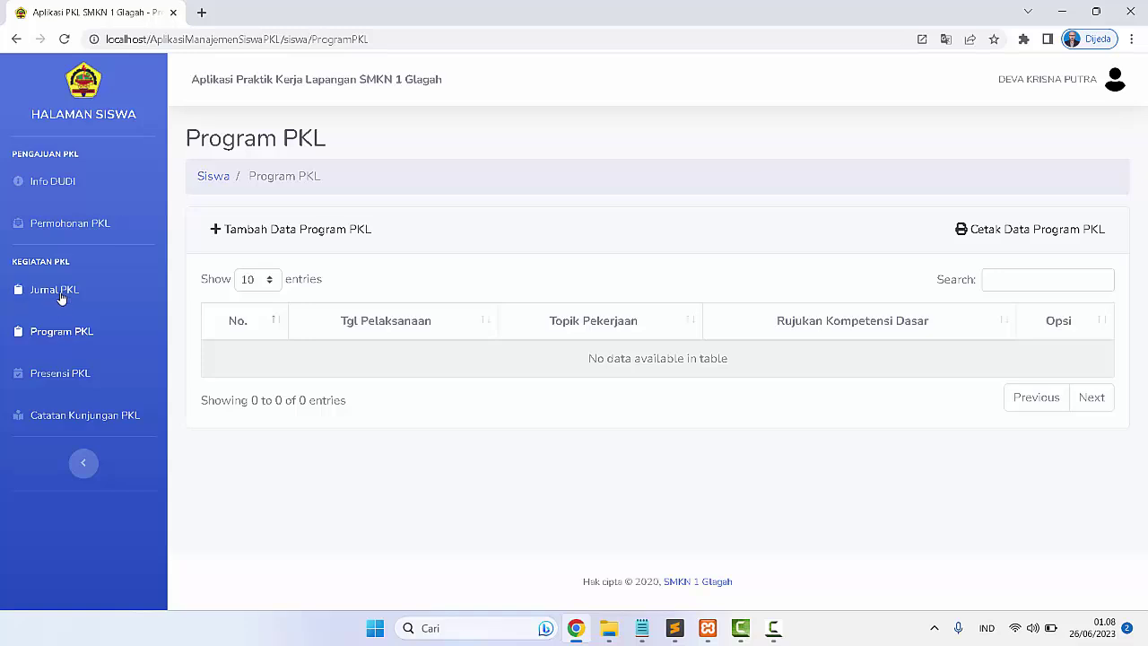
left_click(64, 290)
left_click(292, 238)
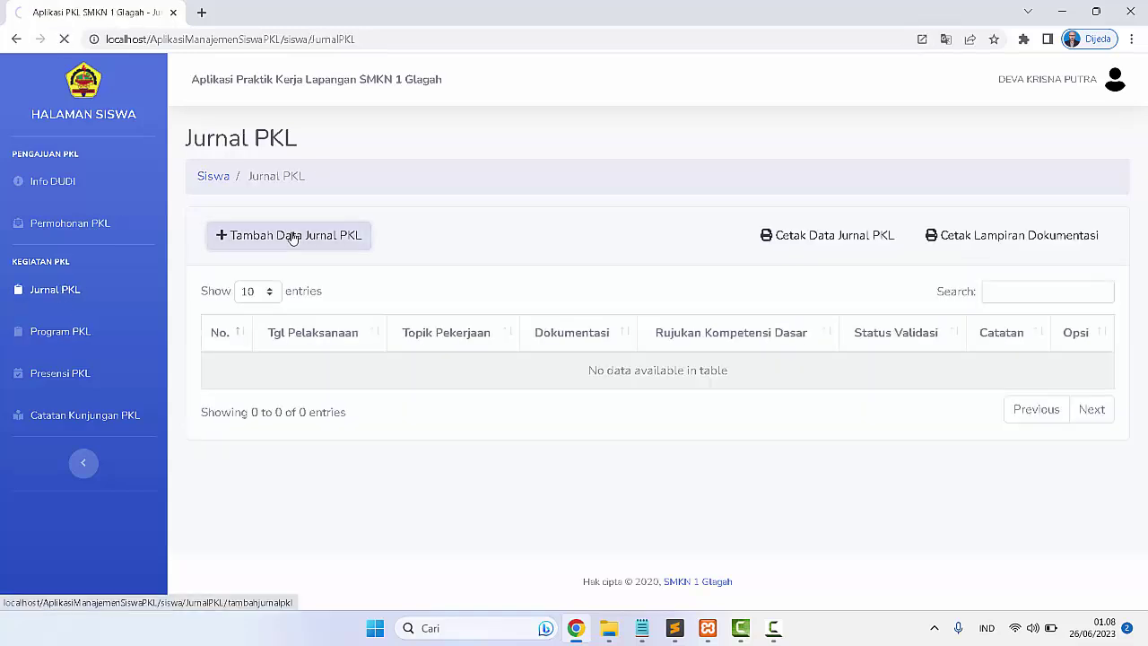
Choose subject Komputer dan Jaringan Dasar, competency K3LH, and topic 'Pengenalan Lingkungan Kerja'
scroll(503, 306, "down", 3)
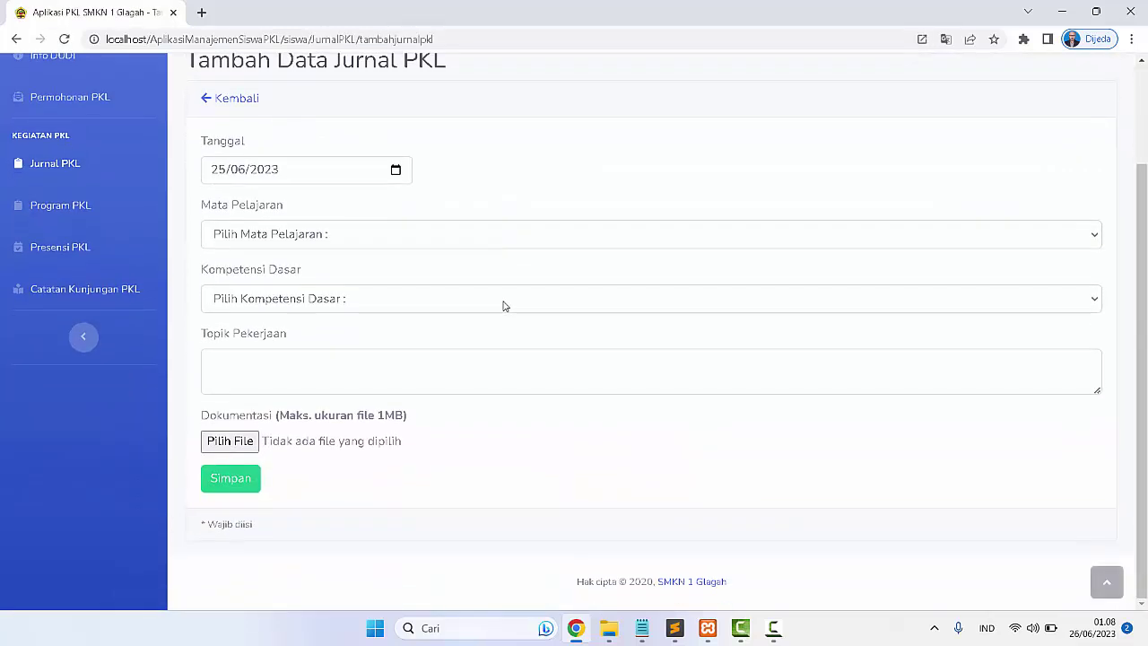
left_click(381, 238)
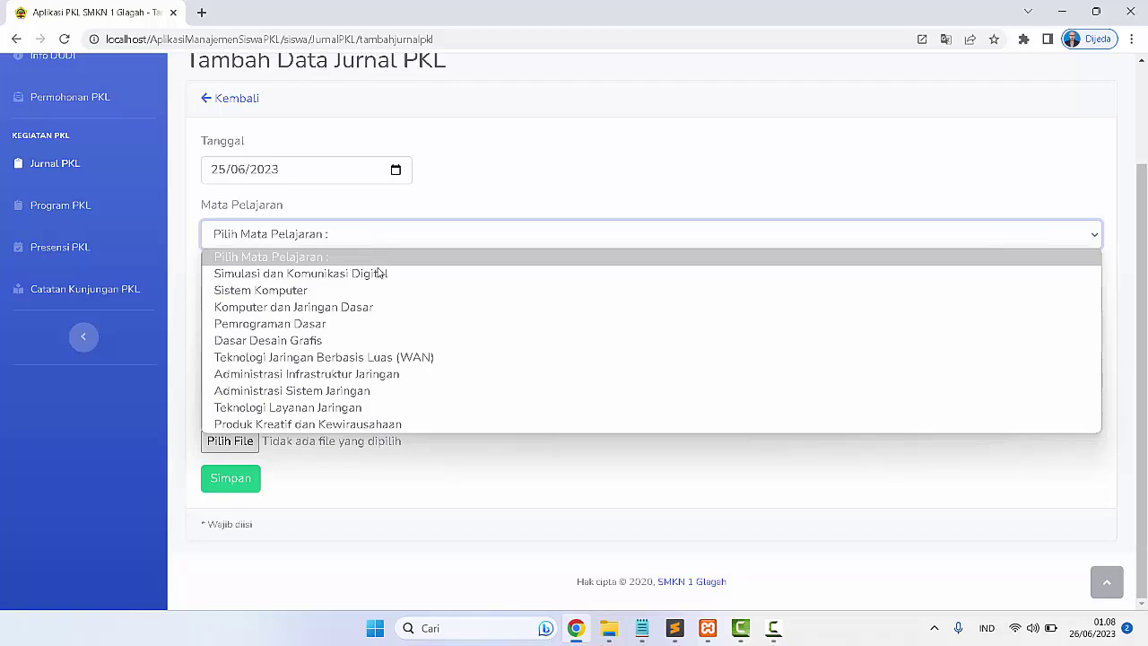
left_click(378, 307)
left_click(372, 303)
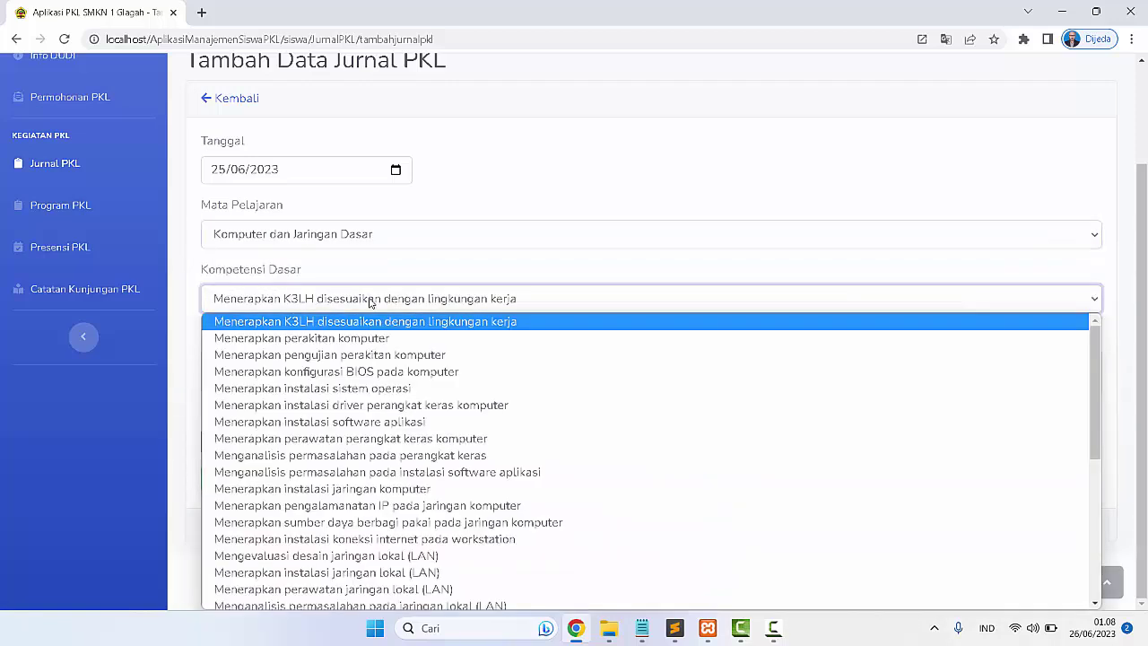
left_click(375, 326)
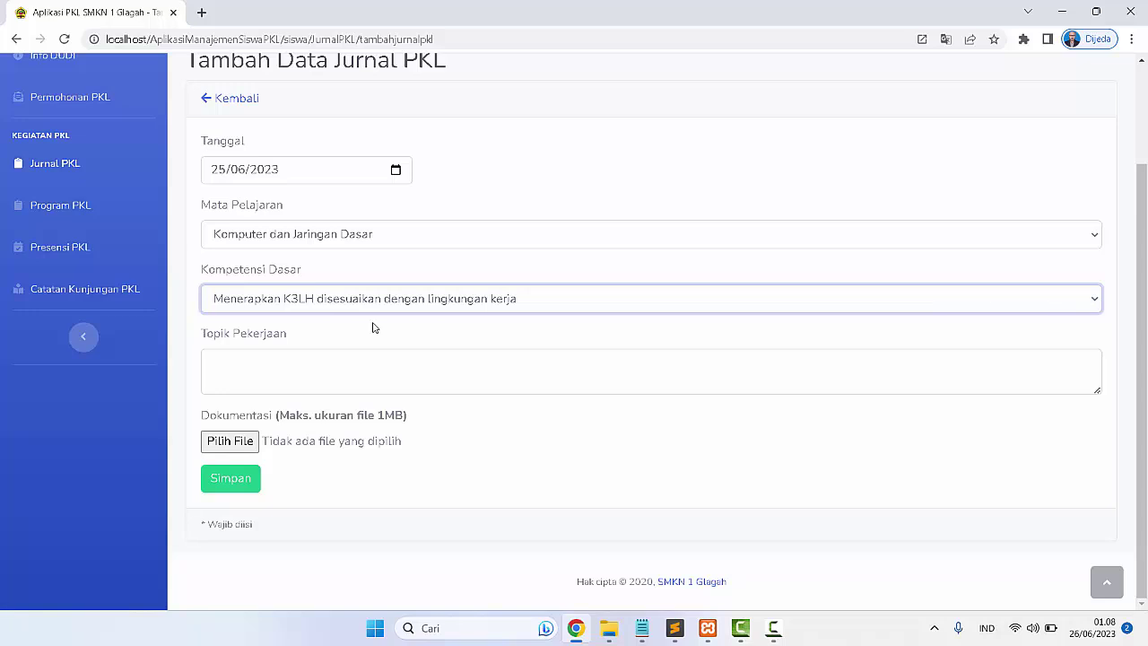
left_click(294, 368)
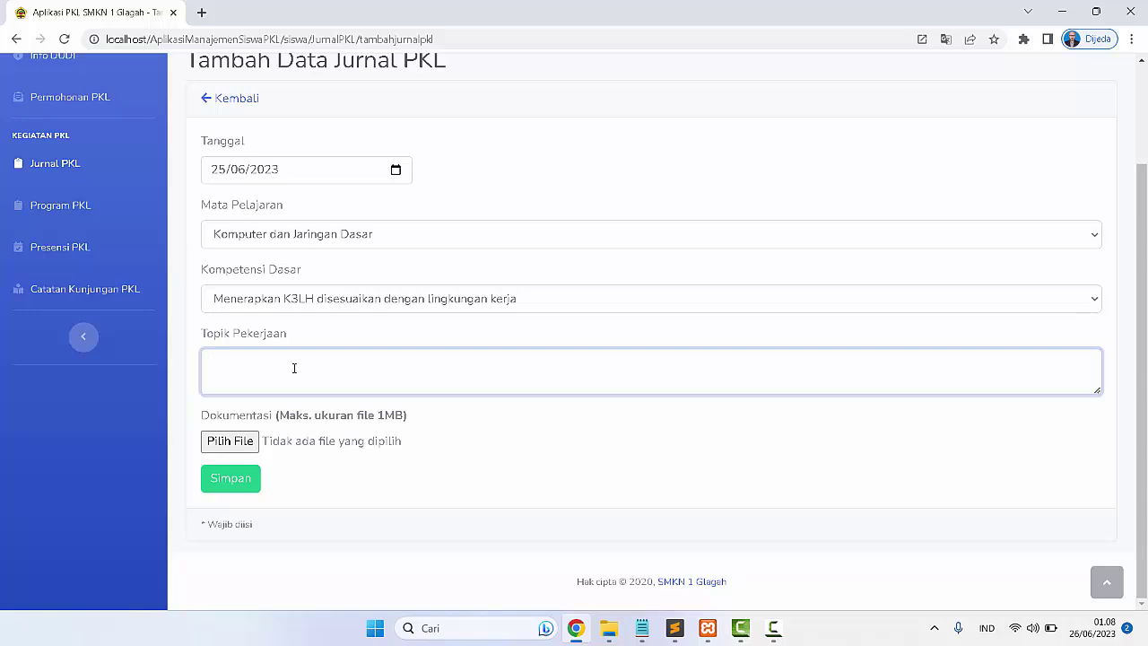
type("Pengenalan Lingkungan Kerja")
Attach 22.png as documentation and save the journal entry
left_click(229, 441)
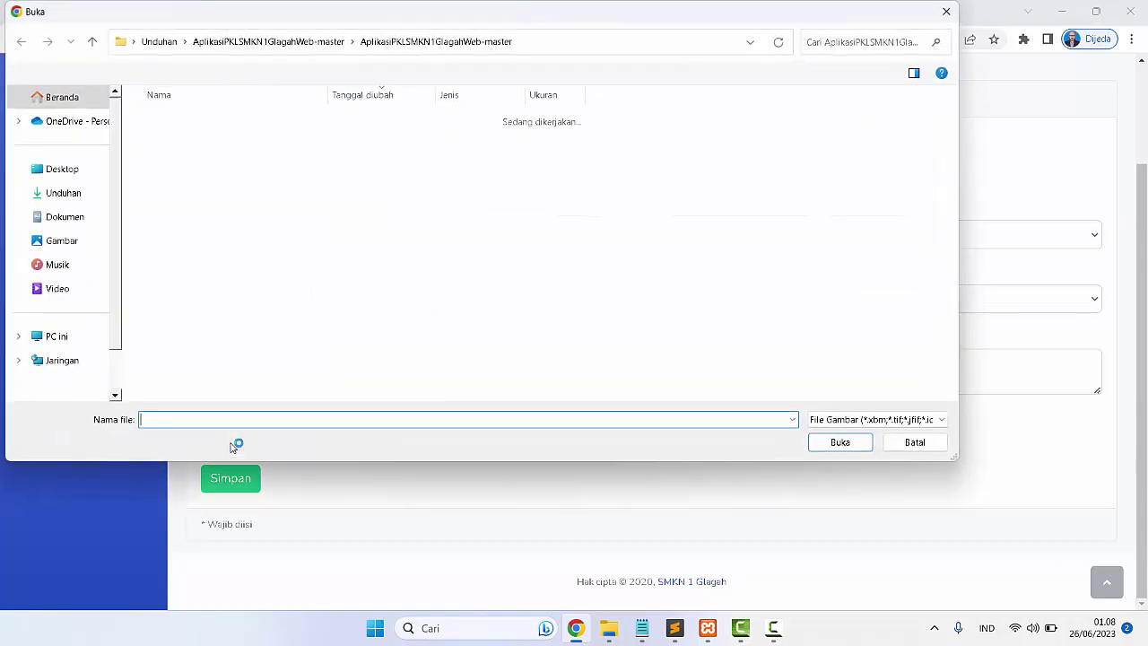
left_click(62, 242)
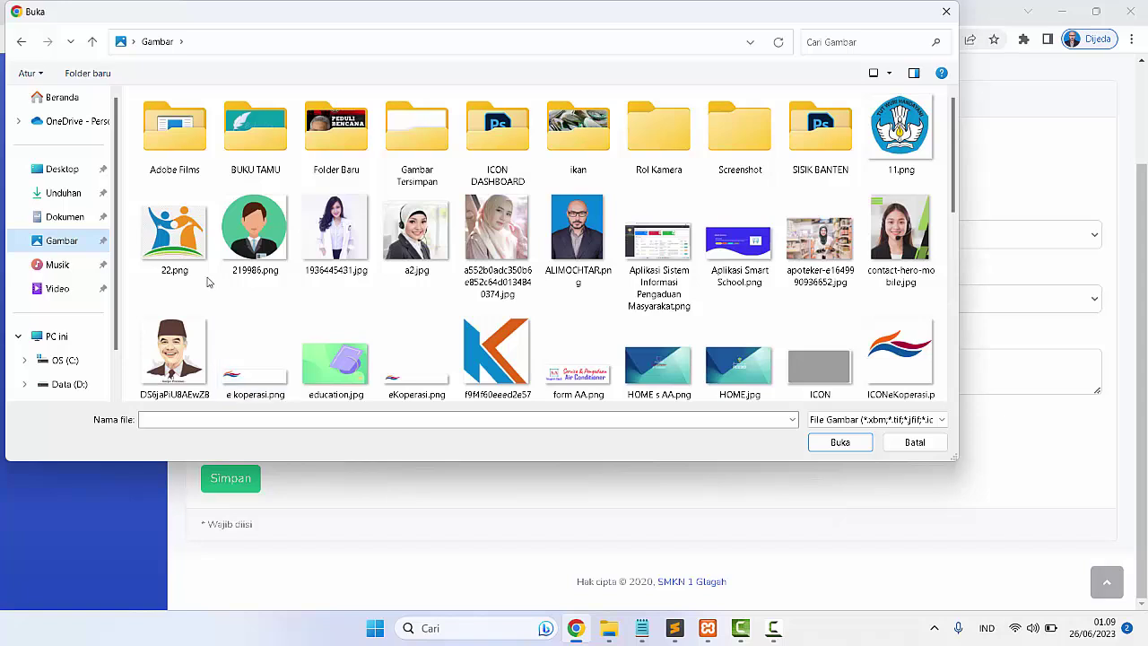
left_click(190, 256)
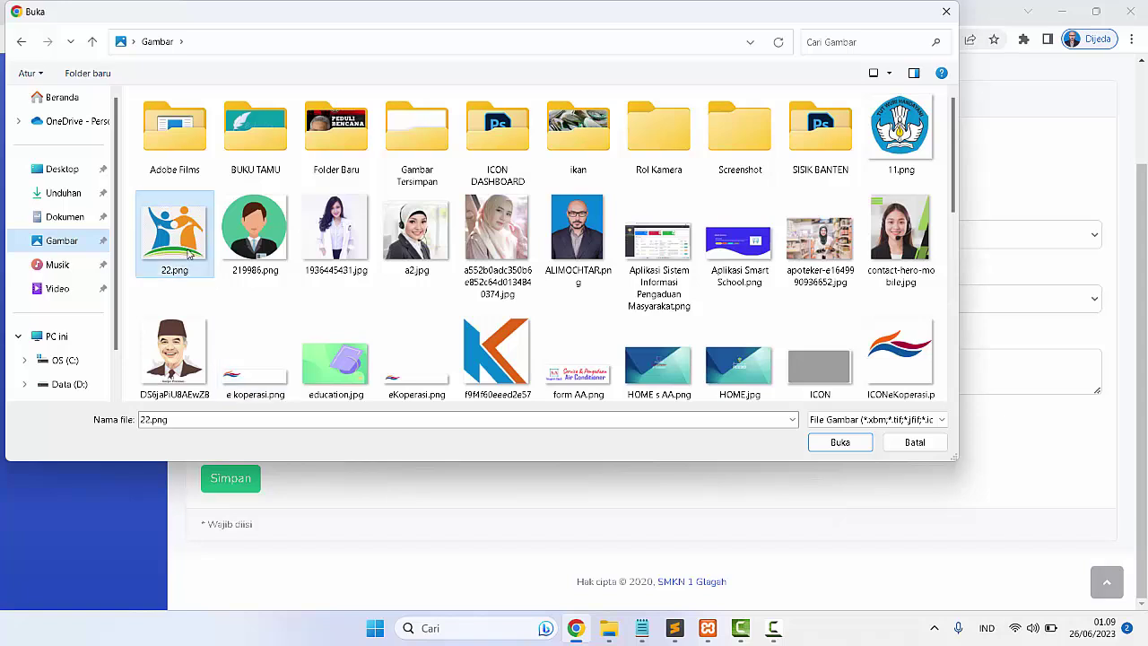
left_click(847, 442)
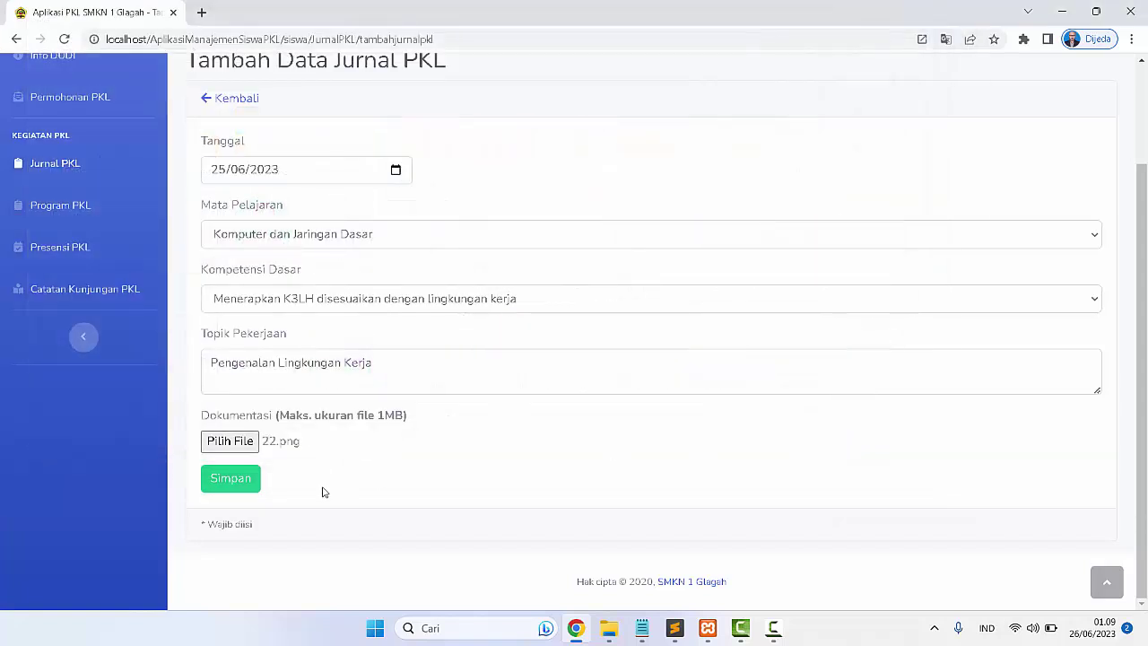
left_click(240, 485)
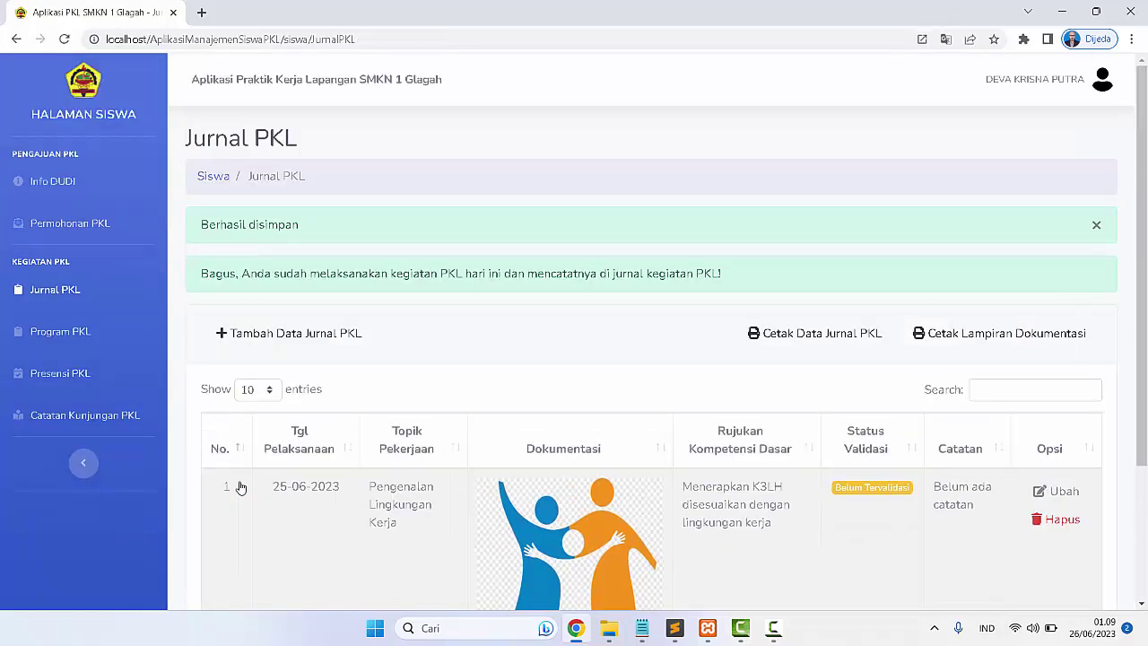
scroll(492, 435, "down", 2)
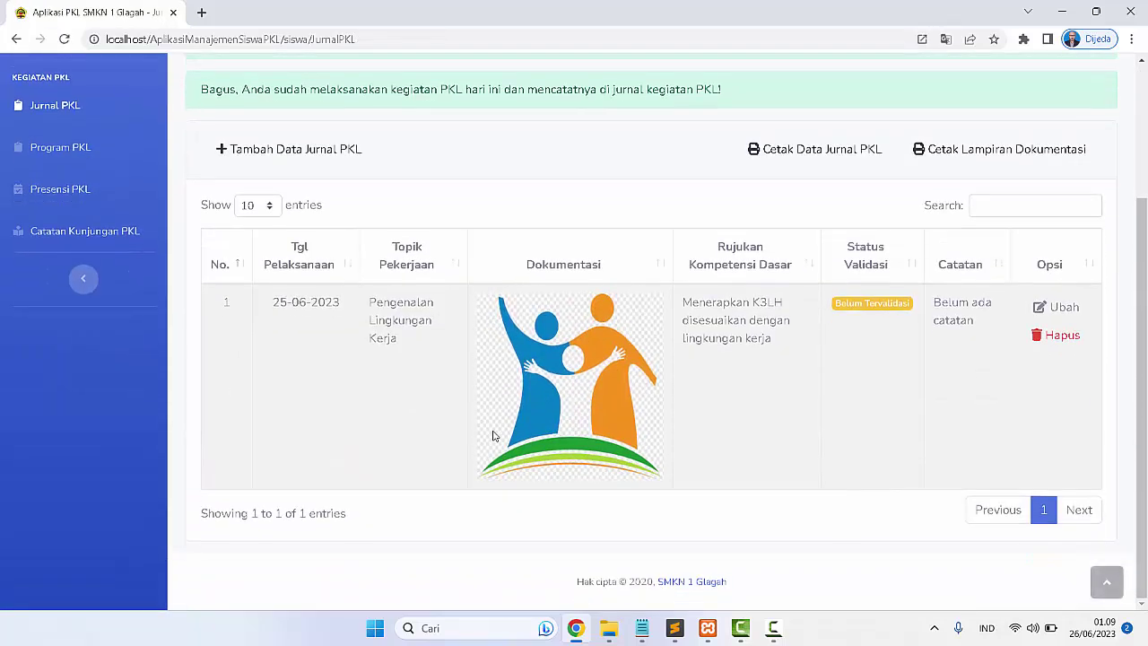
scroll(492, 436, "up", 2)
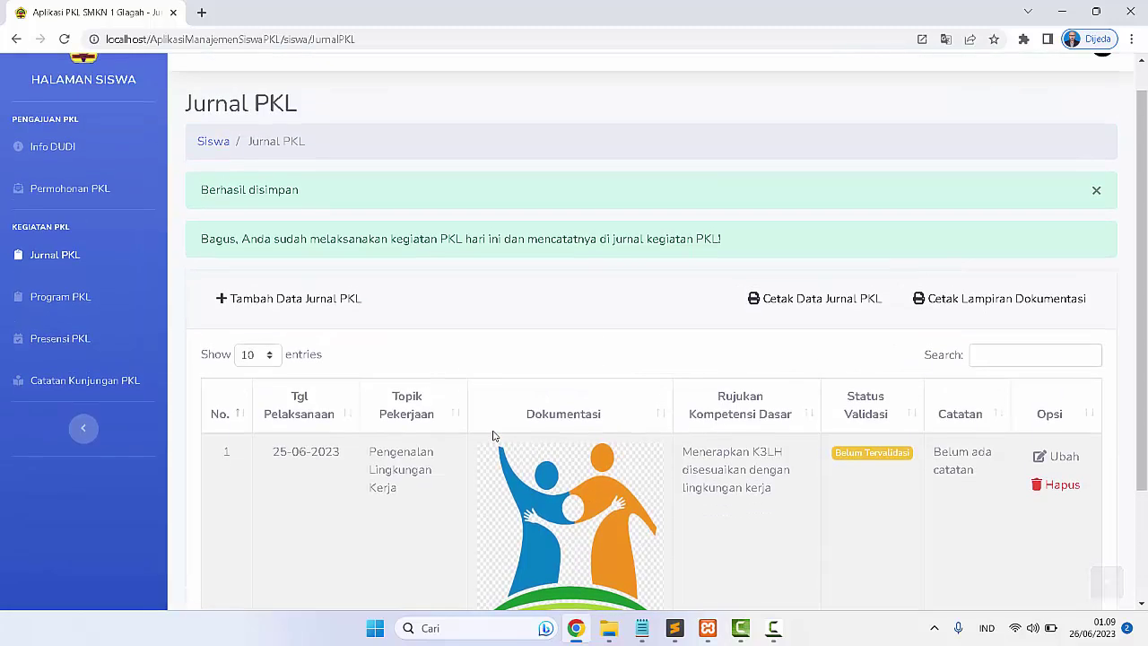
Add a Komputer dan Jaringan Dasar program entry 'Pengenalan Lingkungan Kerja' and print the report
left_click(64, 299)
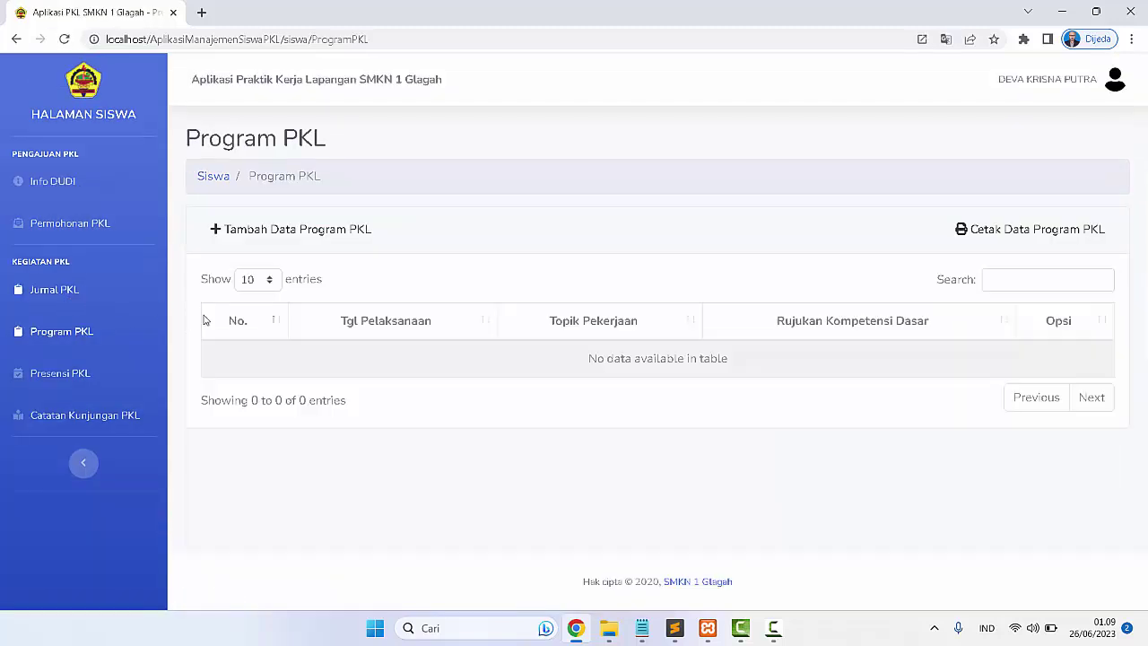
left_click(237, 237)
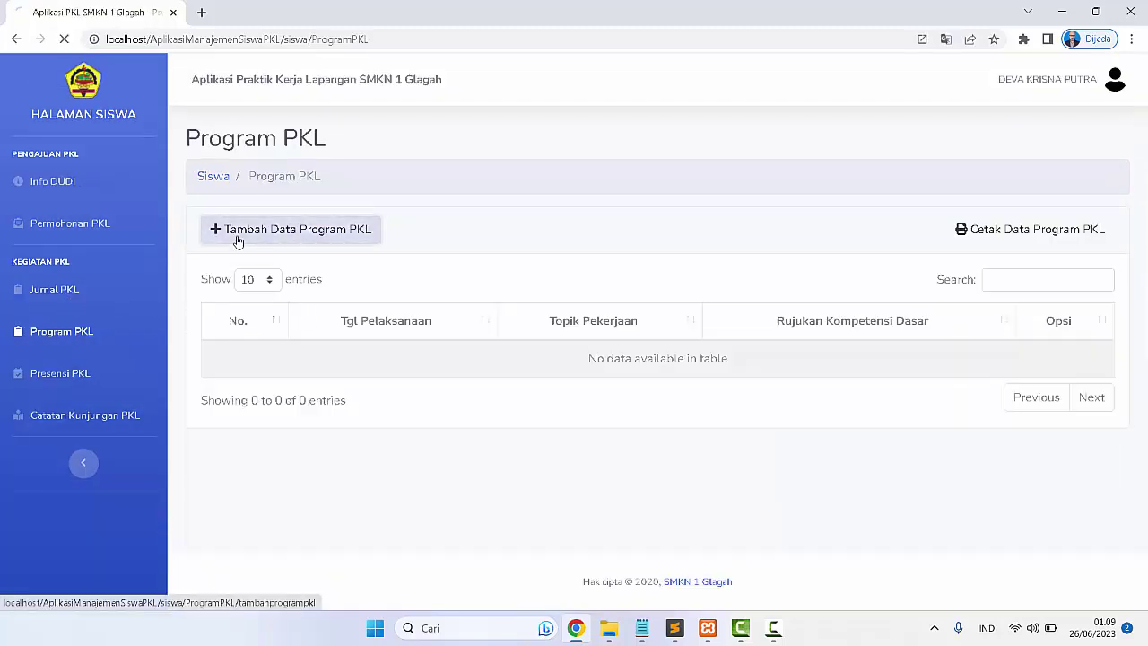
left_click(268, 360)
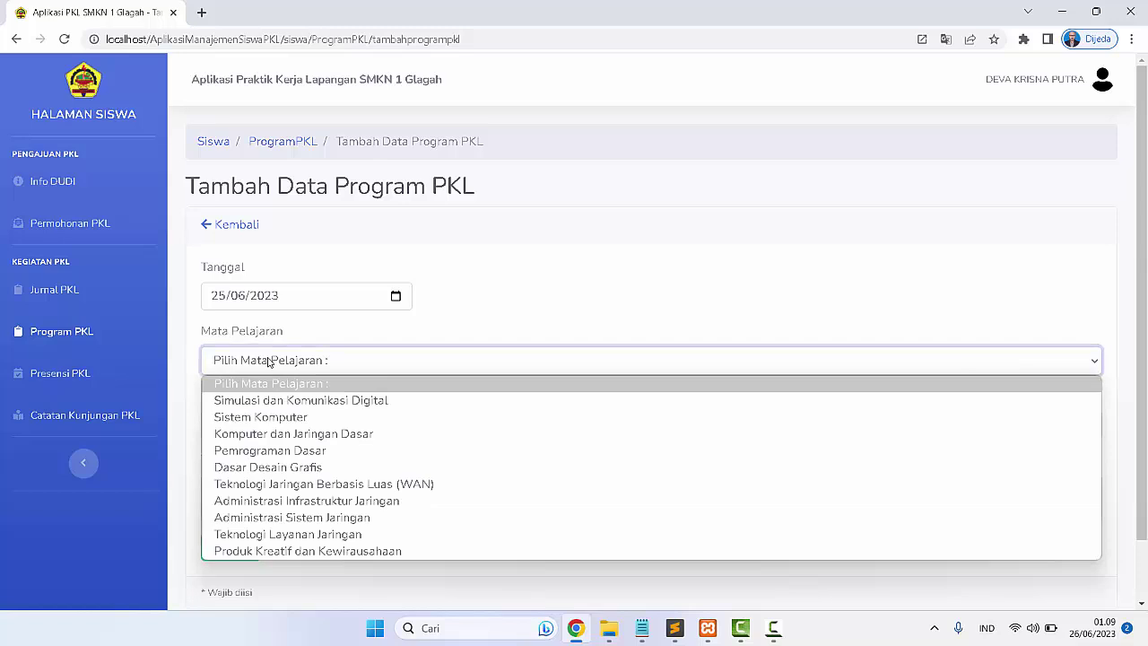
left_click(266, 433)
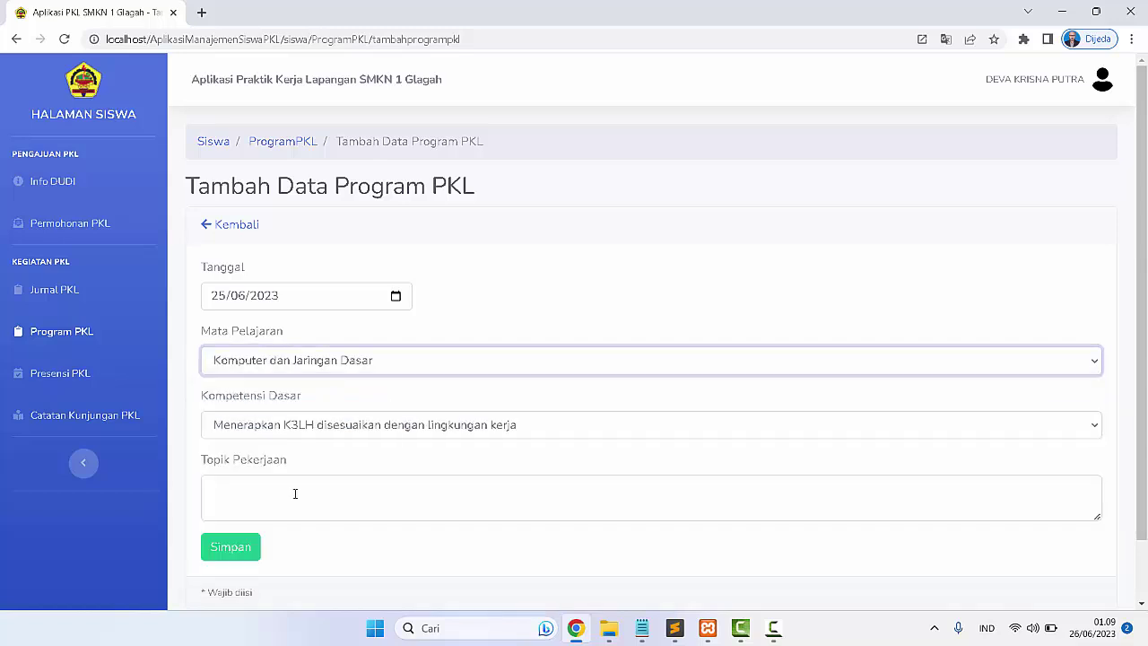
scroll(294, 493, "down", 1)
left_click(301, 424)
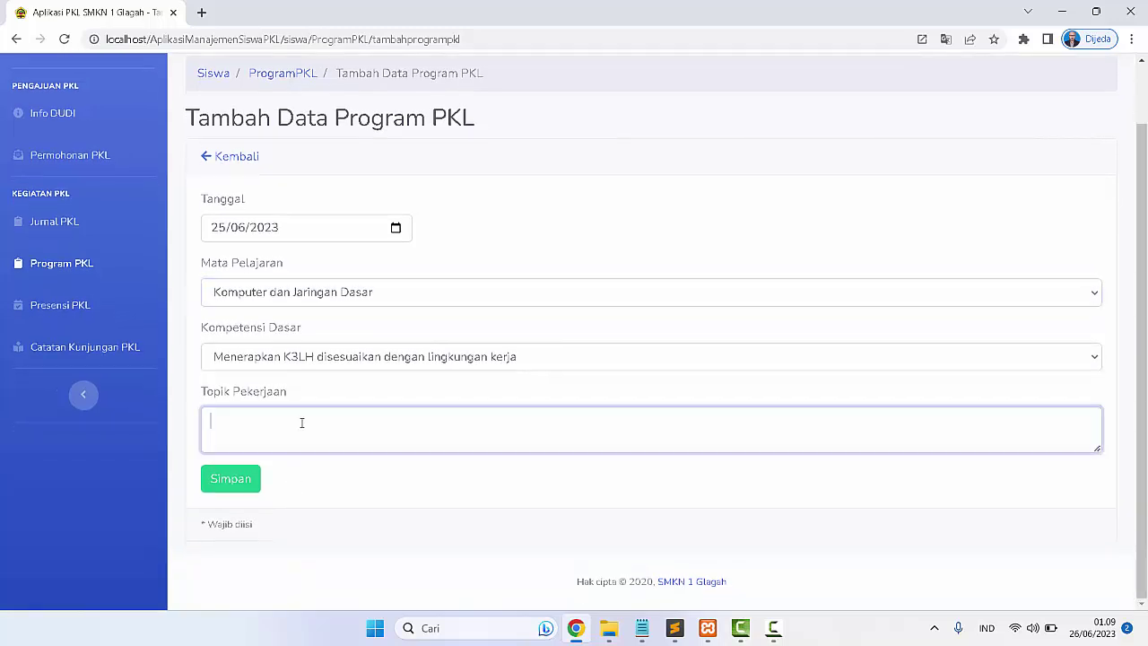
type("Pen")
type("genalan Lingkungan Kerja")
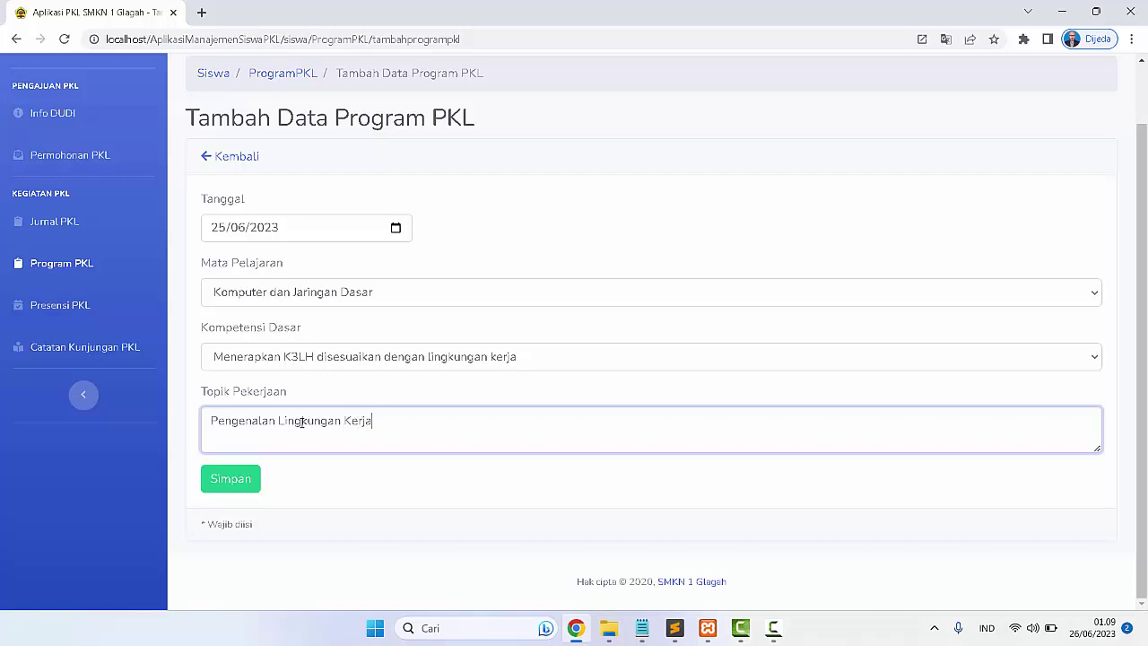
left_click(228, 479)
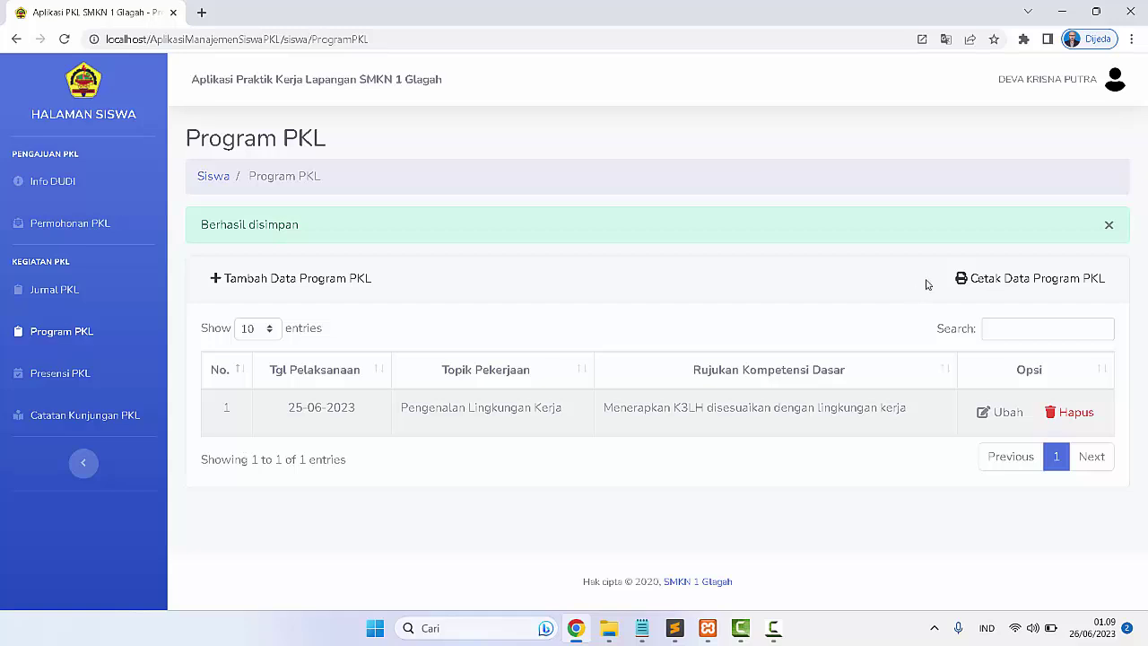
left_click(992, 286)
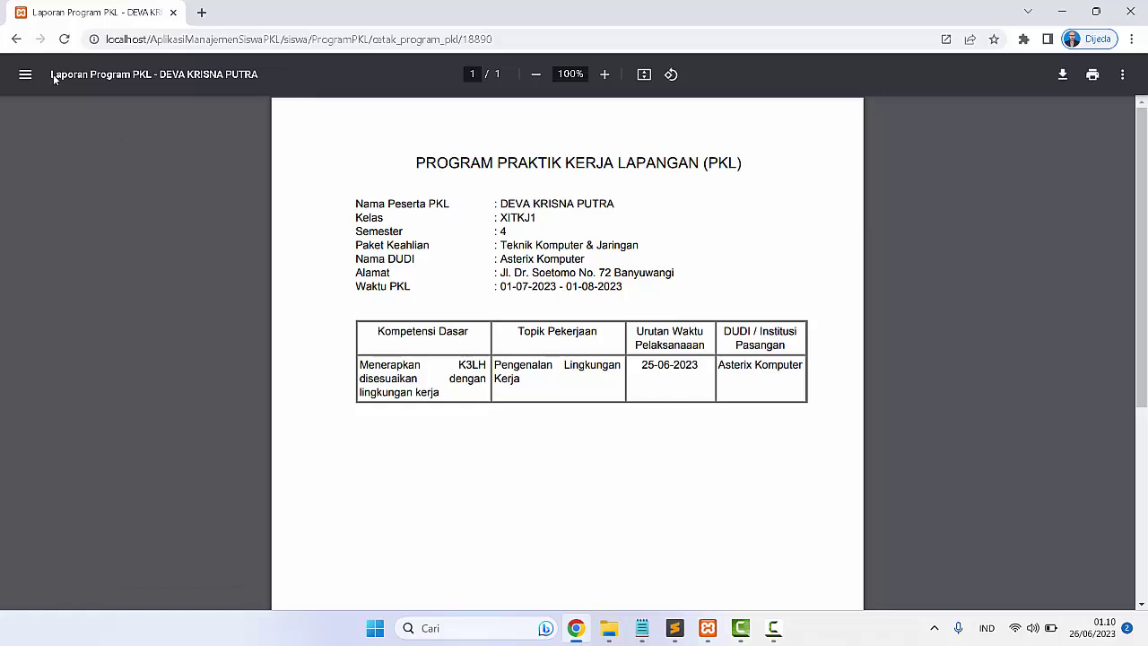
Review the student's Jurnal PKL, Presensi PKL and Catatan Kunjungan PKL pages
left_click(16, 39)
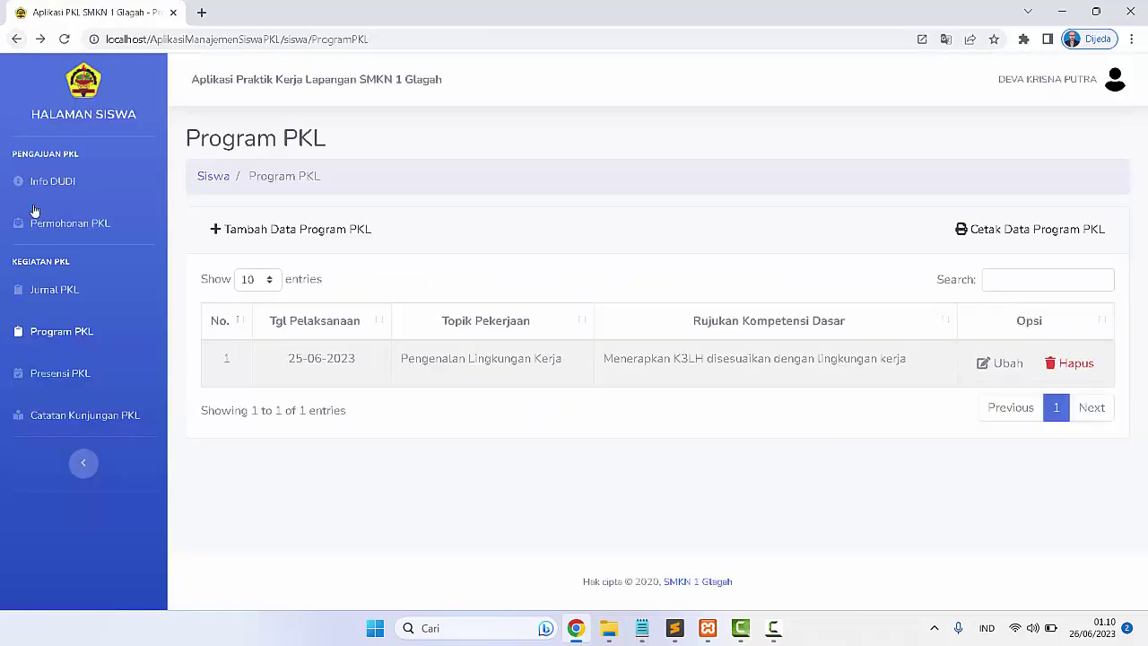
left_click(57, 290)
left_click(56, 375)
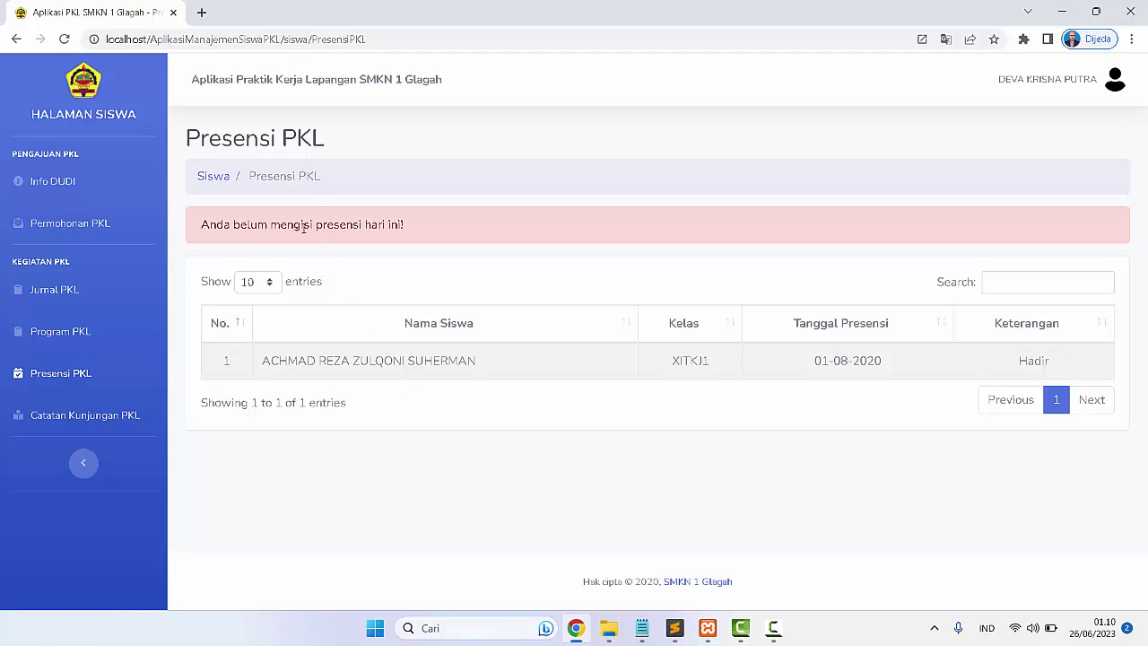
left_click(84, 416)
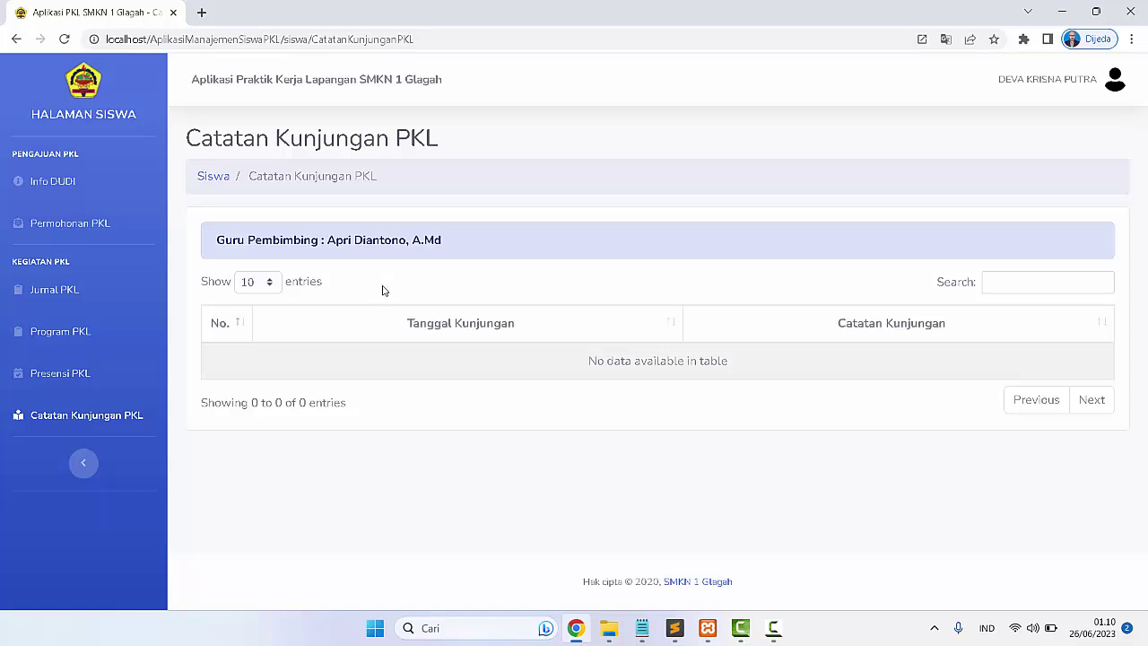
Log out of the student account and confirm
left_click(1090, 90)
left_click(1076, 122)
left_click(722, 378)
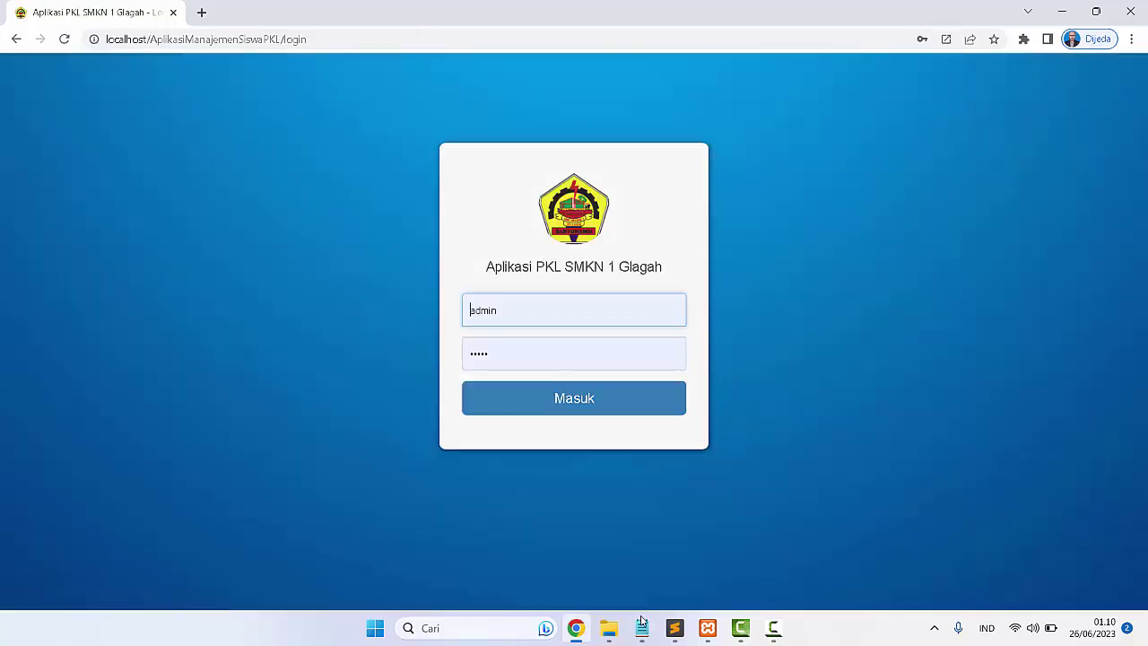
Sign in with the PEMBIMBING credentials from Notepad and open Validasi Jurnal PKL
left_click(642, 621)
left_click_drag(764, 377, 833, 373)
key("ctrl+c")
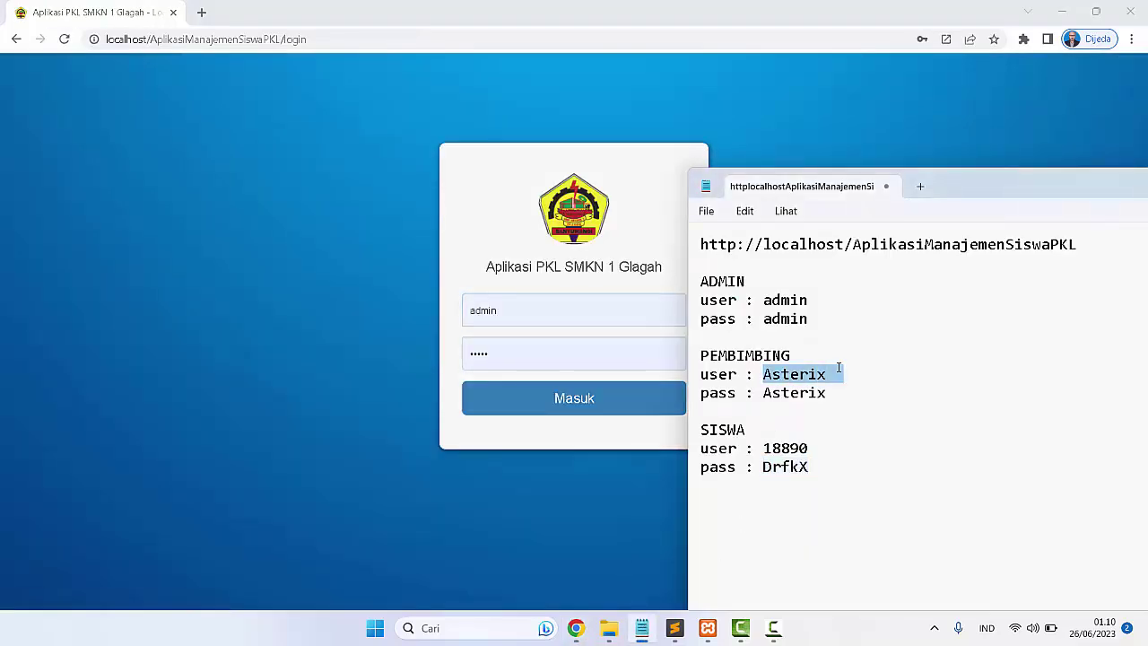
left_click(568, 315)
key("ctrl+a")
key("ctrl+v")
key("Tab")
key("ctrl+v")
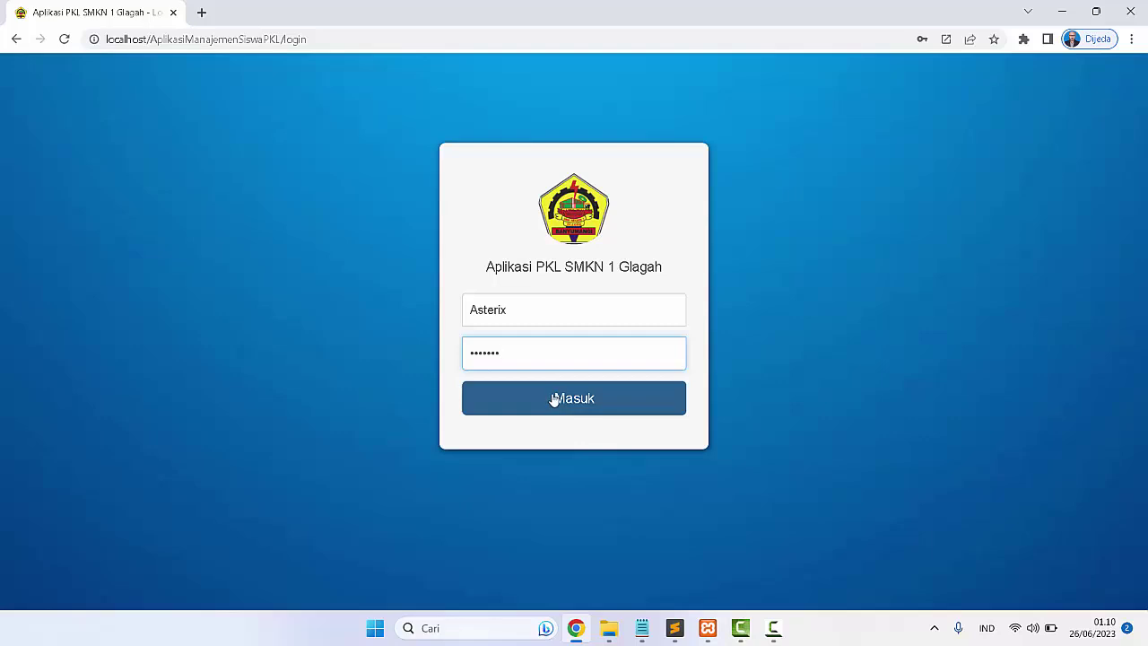
left_click(554, 400)
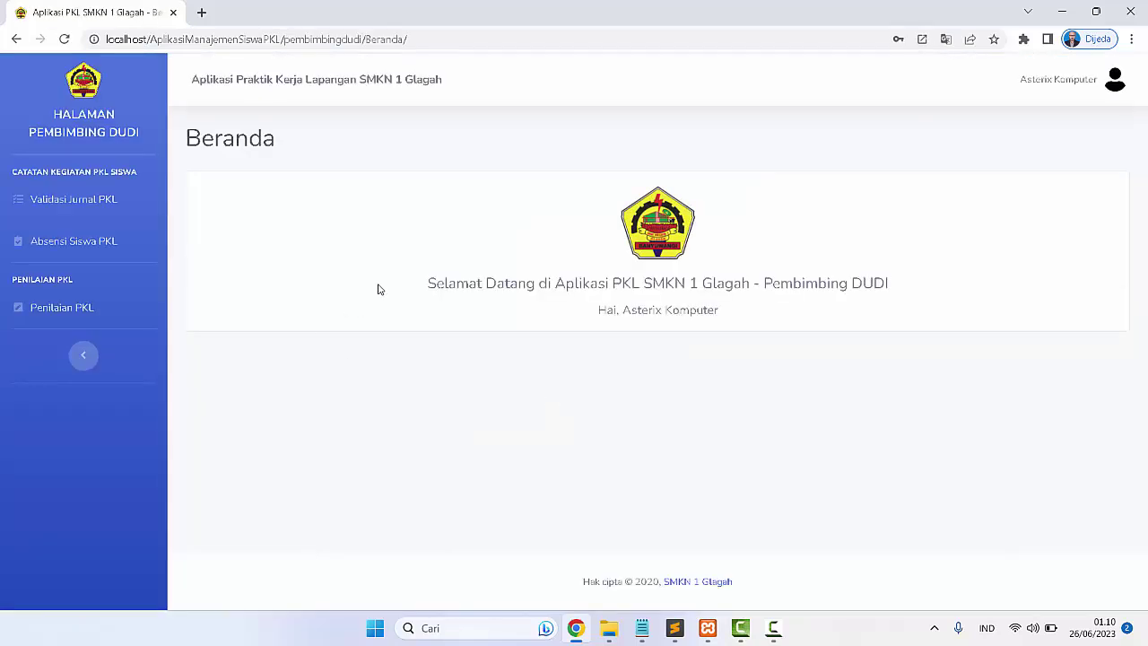
left_click(71, 207)
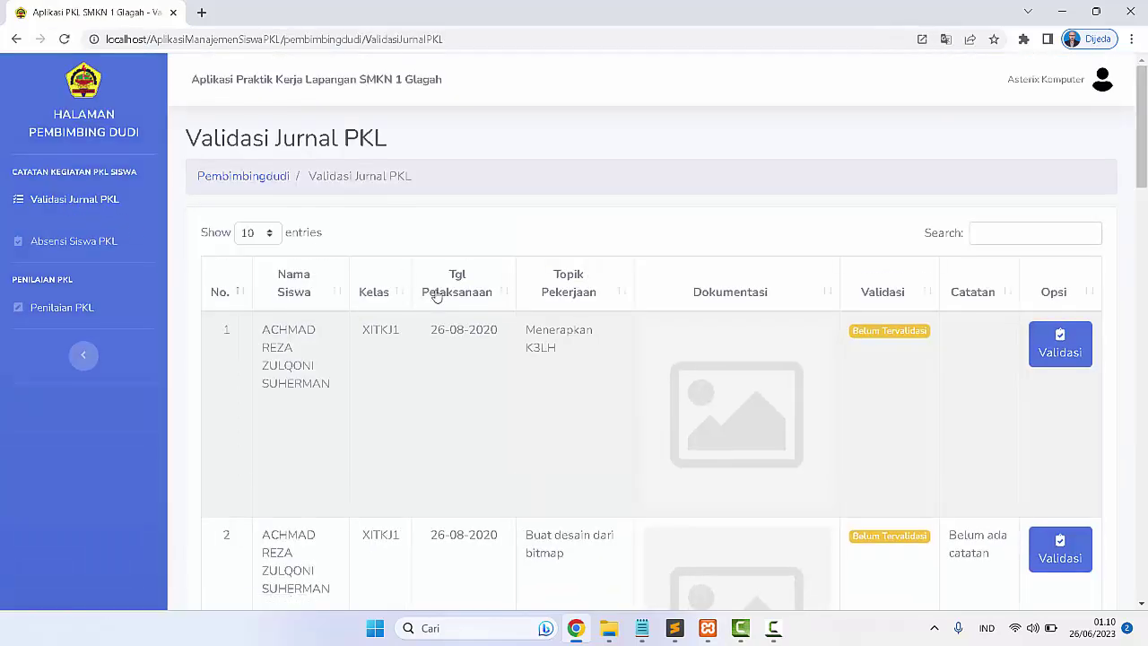
Sort by execution date and set the 25-06-2023 journal entry to Tervalidasi
left_click(467, 294)
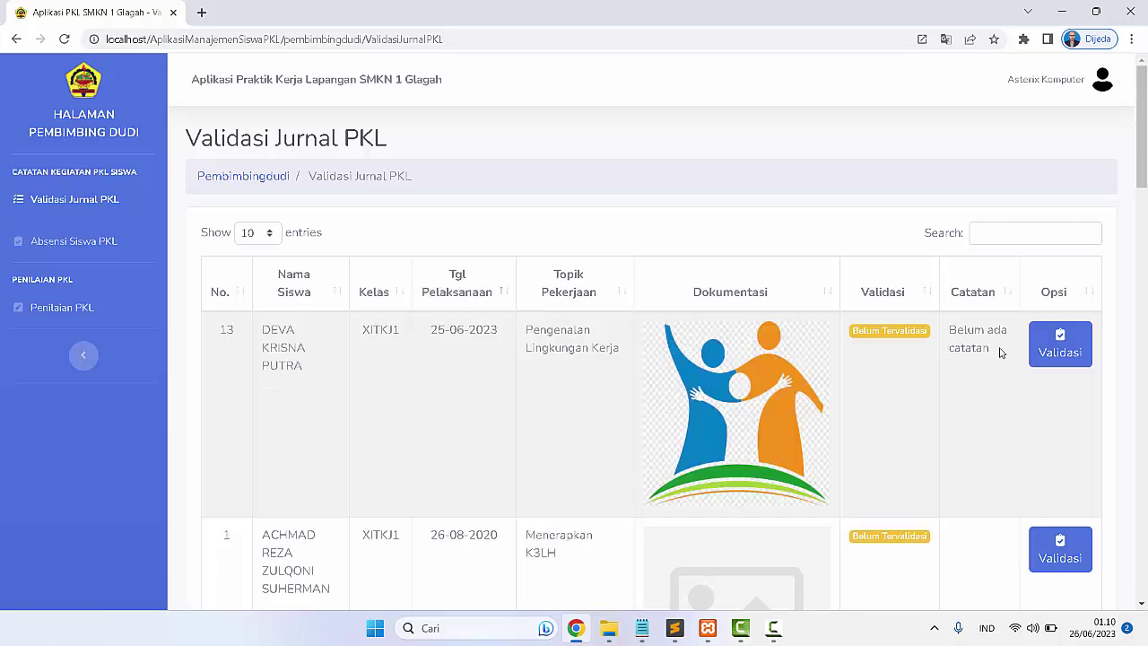
left_click(1048, 347)
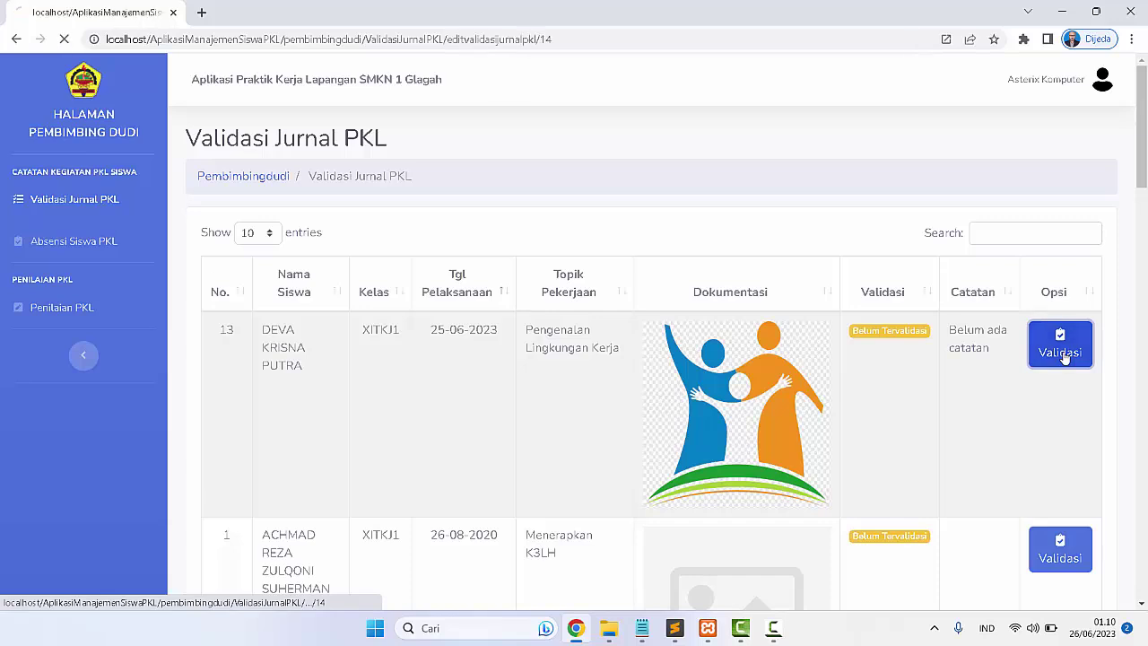
scroll(473, 353, "down", 2)
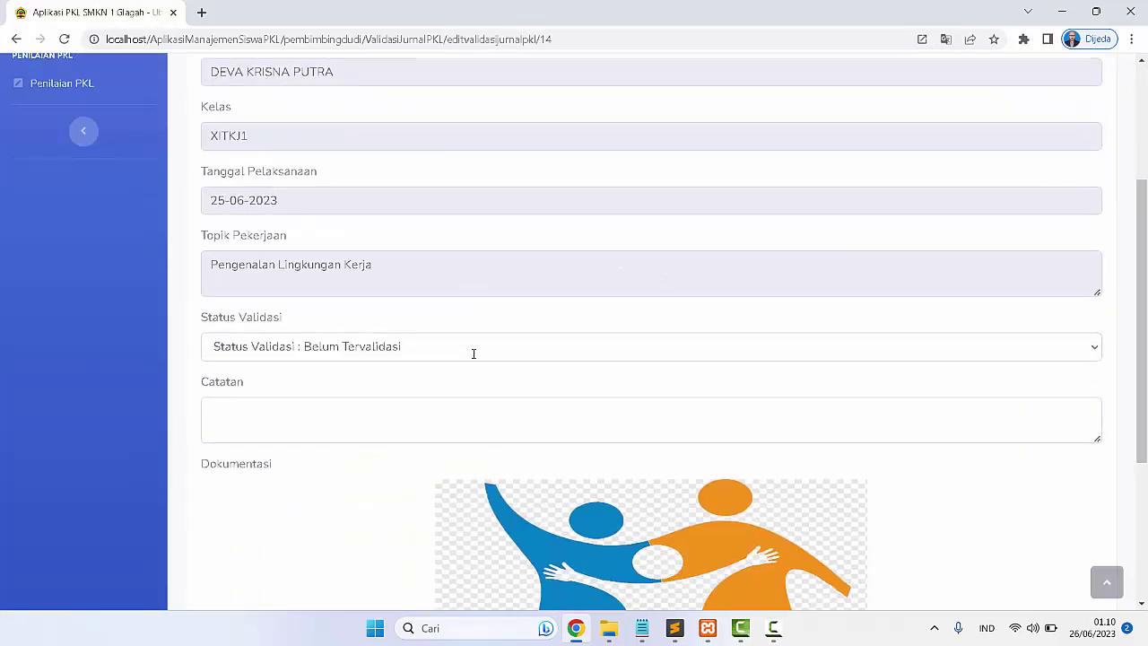
left_click(466, 346)
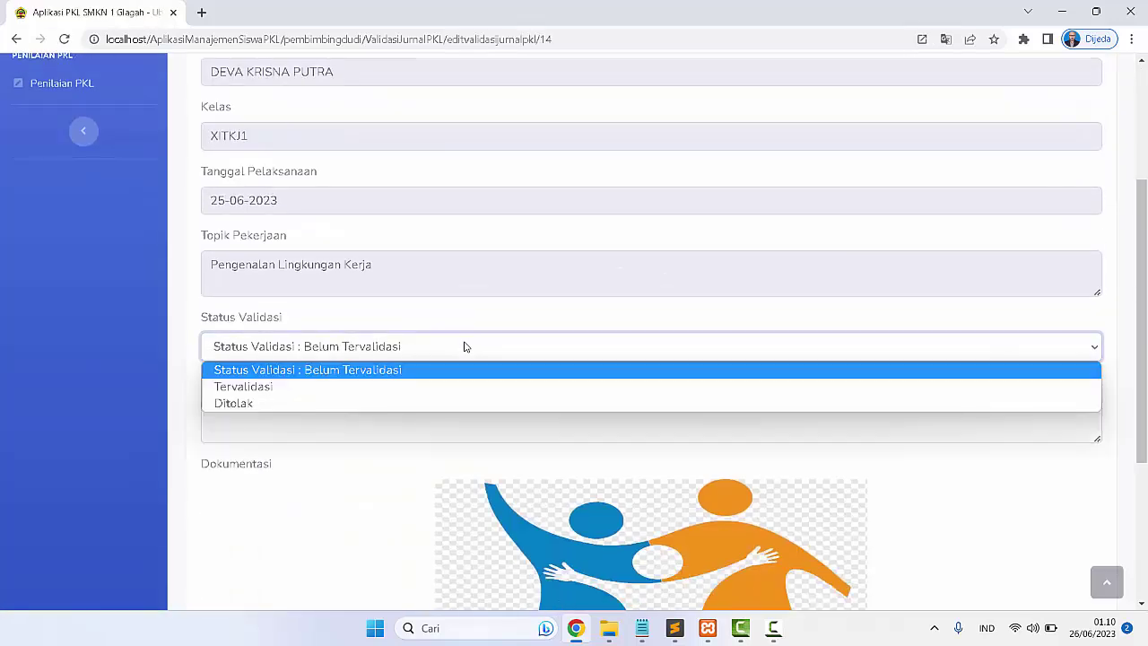
left_click(434, 387)
scroll(431, 397, "down", 2)
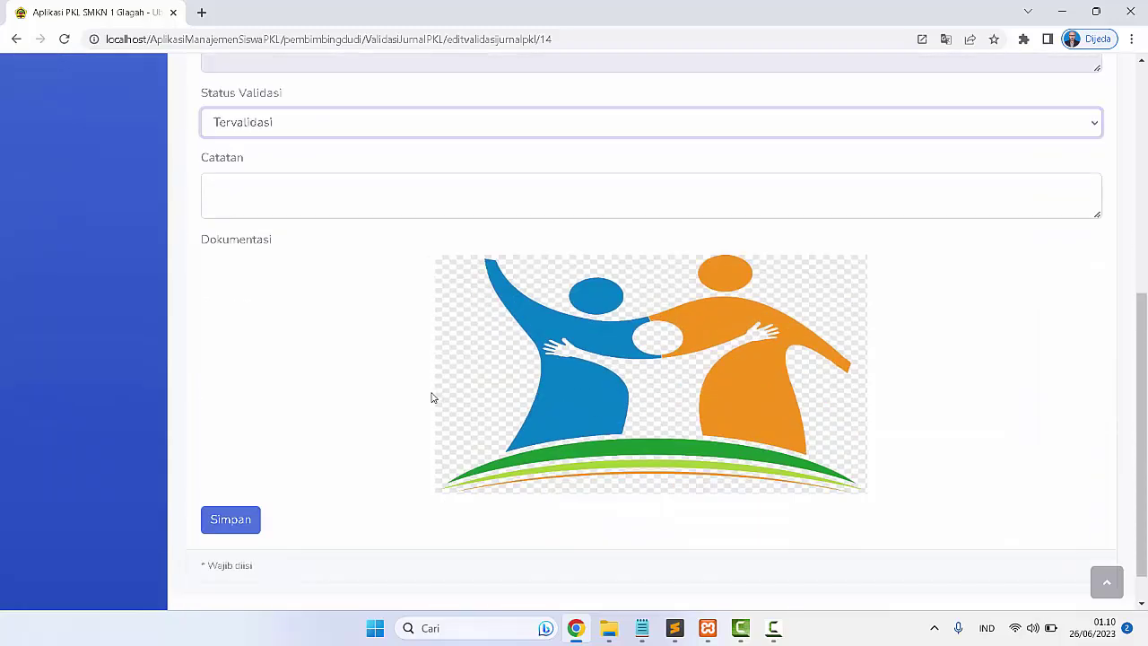
scroll(431, 397, "up", 2)
Add the note 'Pengajuan diterima untuk PKL di Perusahaan kami' and save the validation
left_click(345, 432)
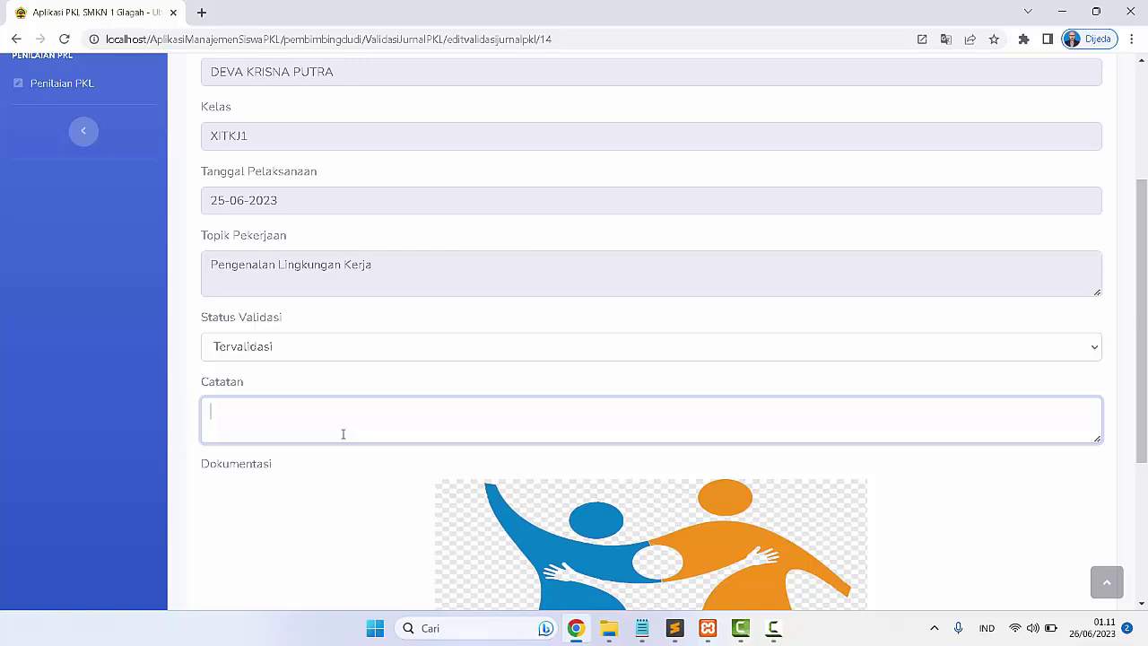
scroll(343, 435, "up", 2)
scroll(342, 436, "down", 2)
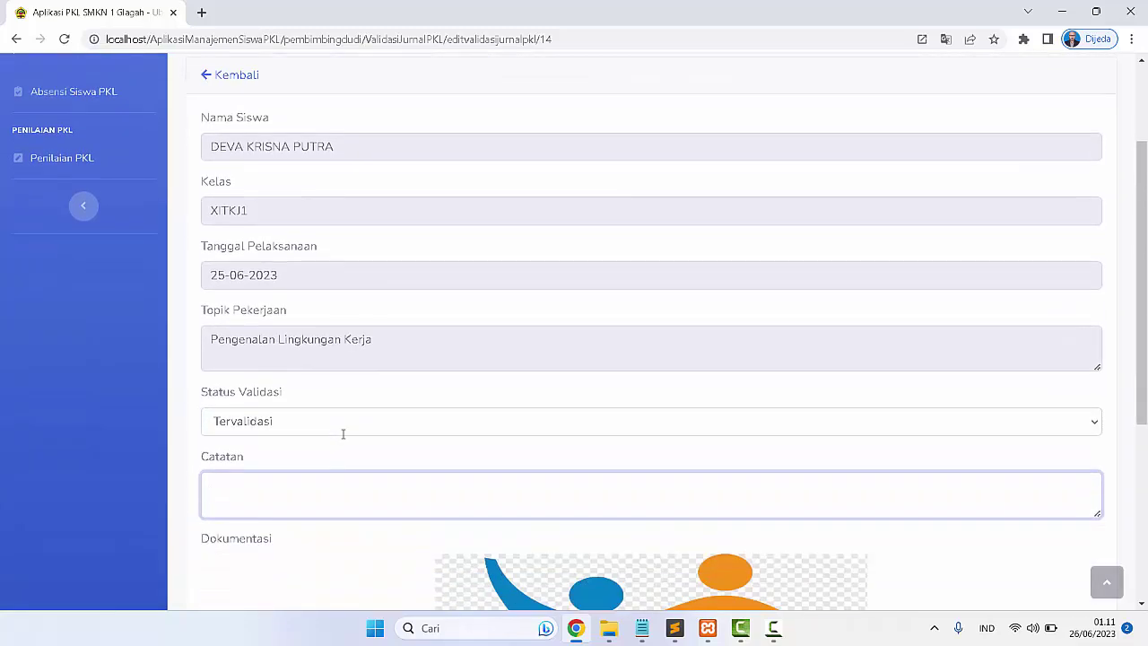
type("Pes")
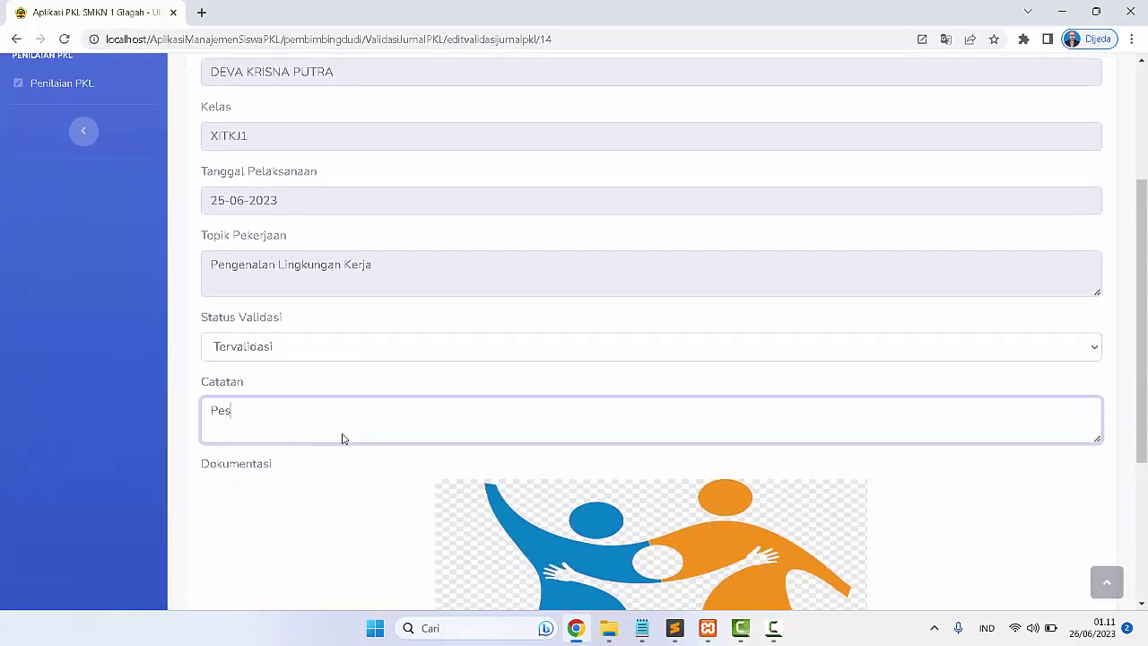
type("eta")
key("BackSpace")
key("BackSpace")
type("ngajuan diterima untuk PKL di Perusahaa")
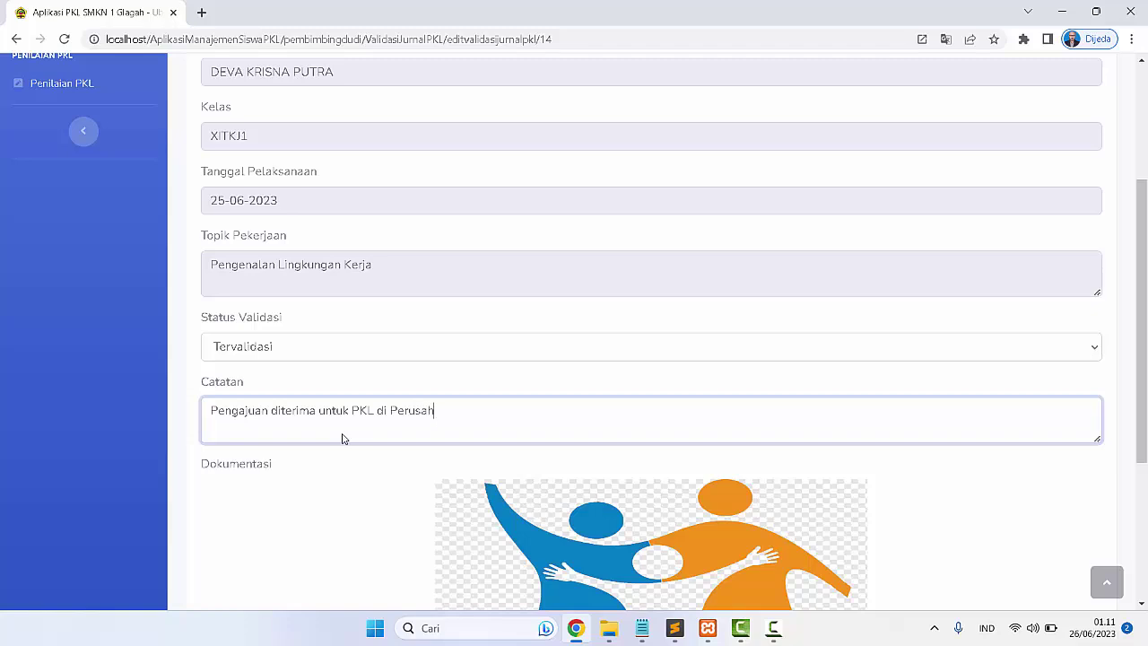
type("n kami")
scroll(343, 434, "down", 3)
left_click(242, 484)
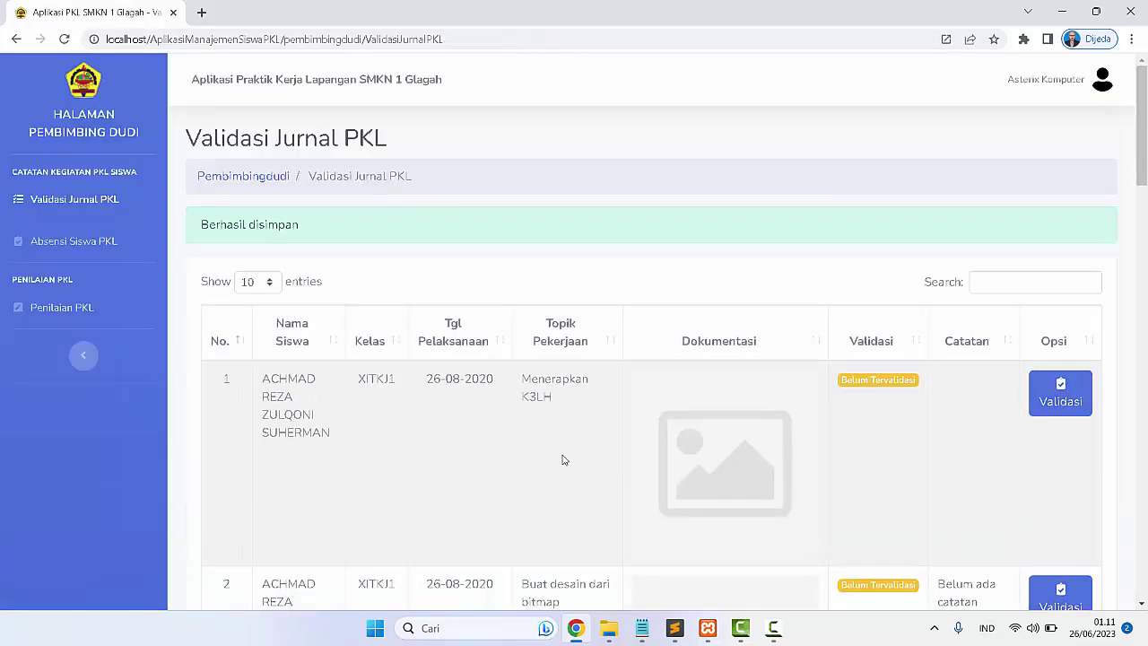
Sort the journal list by validation status and log out of the supervisor account
left_click(859, 345)
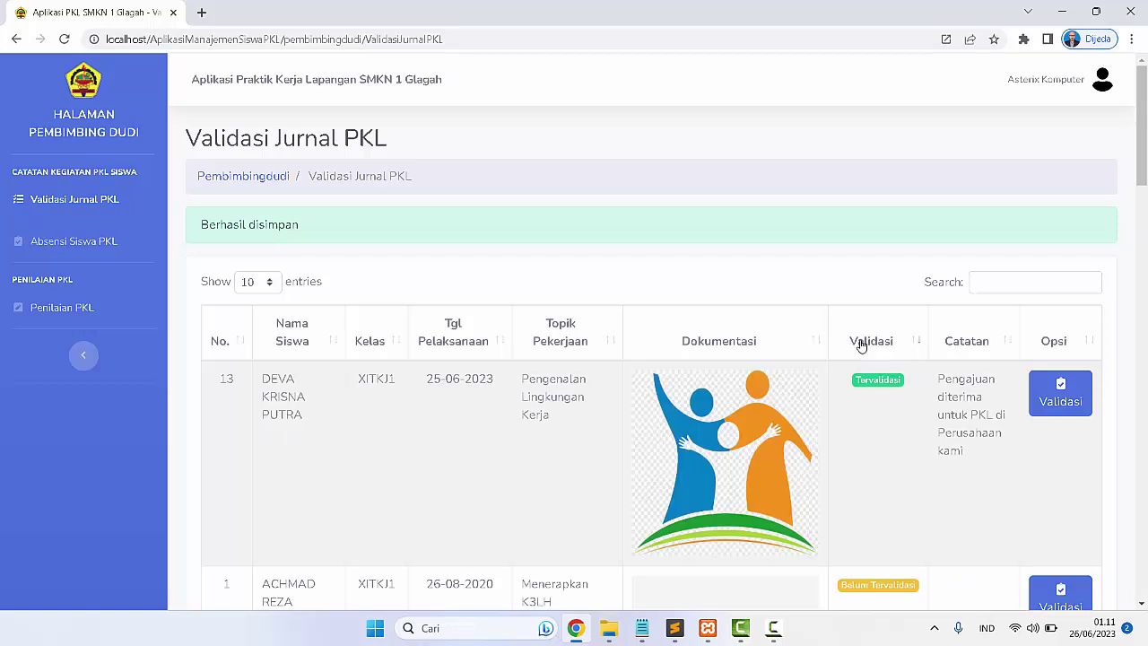
scroll(404, 442, "down", 3)
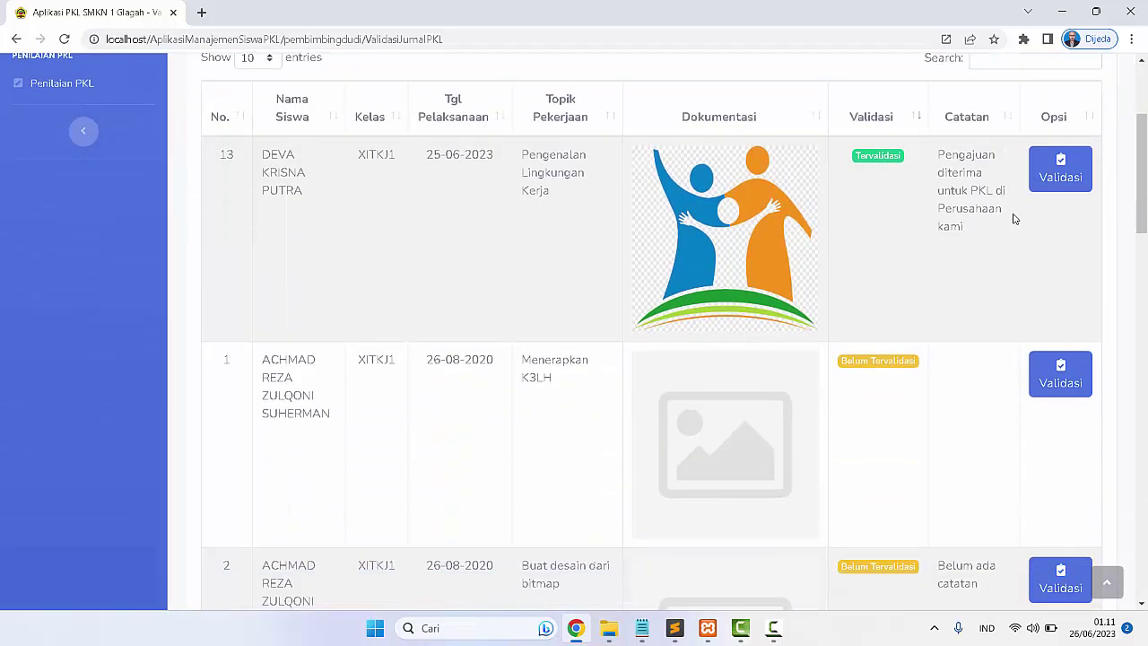
scroll(954, 207, "up", 3)
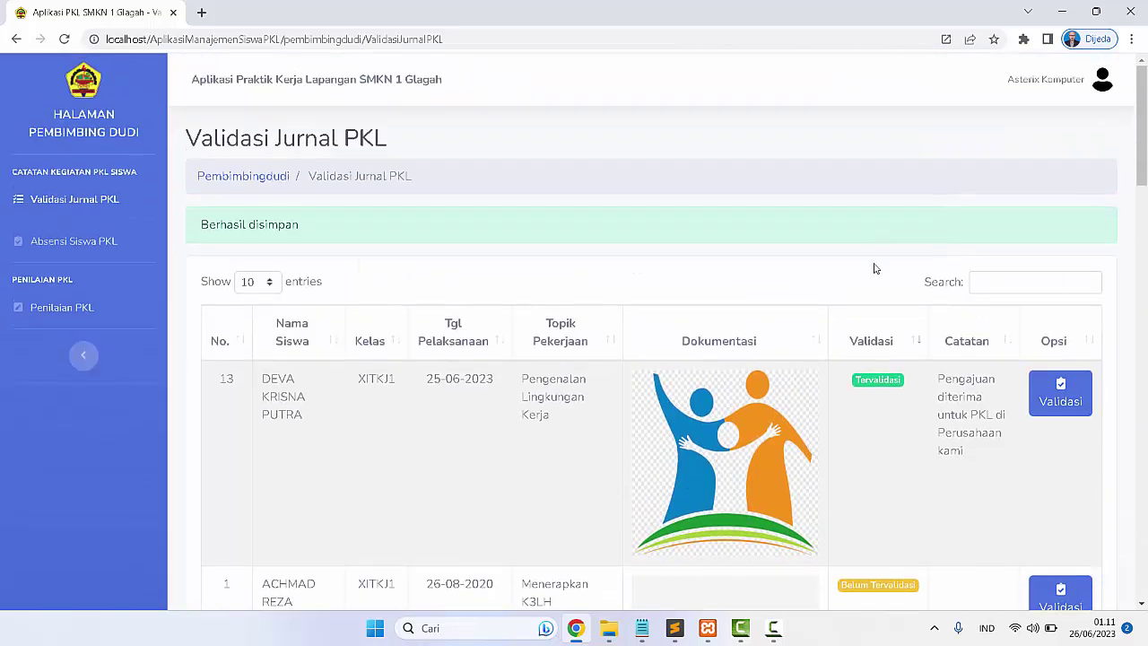
left_click(1090, 84)
left_click(1063, 125)
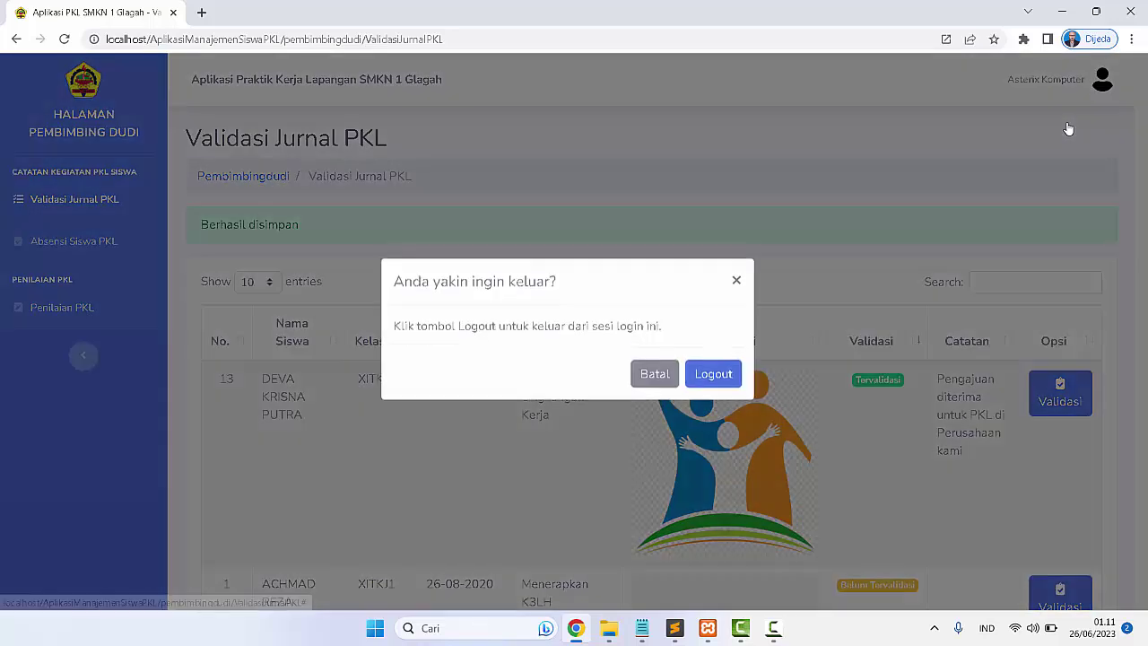
left_click(721, 378)
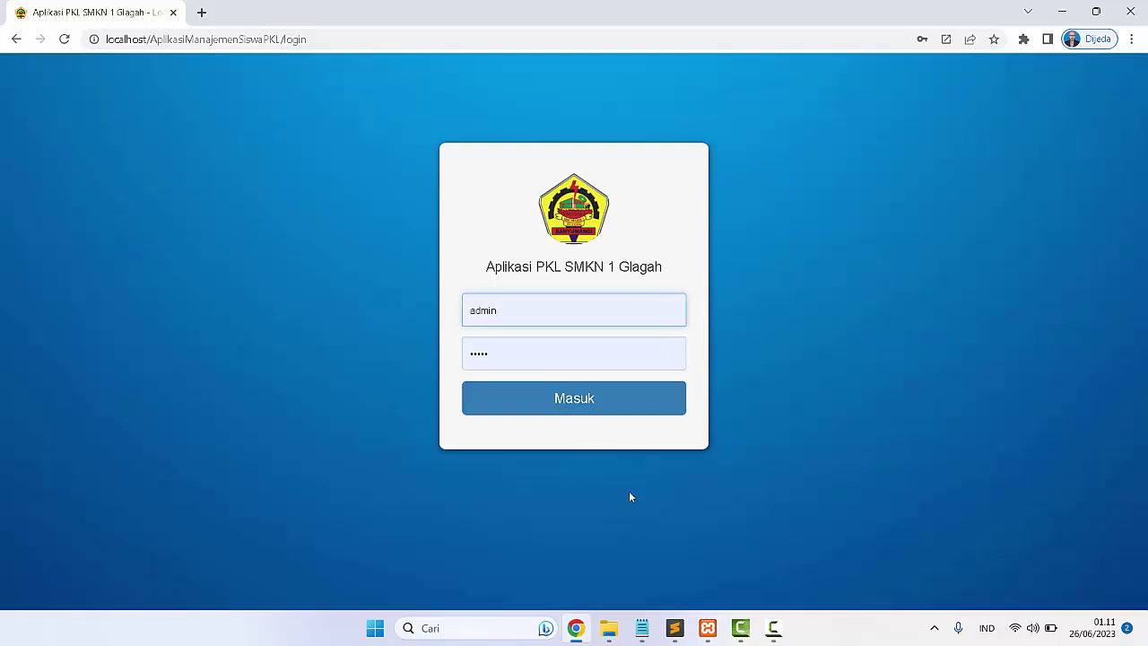
Sign in as the student with credentials copied from Notepad
left_click(642, 627)
left_click_drag(764, 447, 817, 449)
key("ctrl+c")
left_click(533, 309)
key("ctrl+a")
key("ctrl+v")
key("Tab")
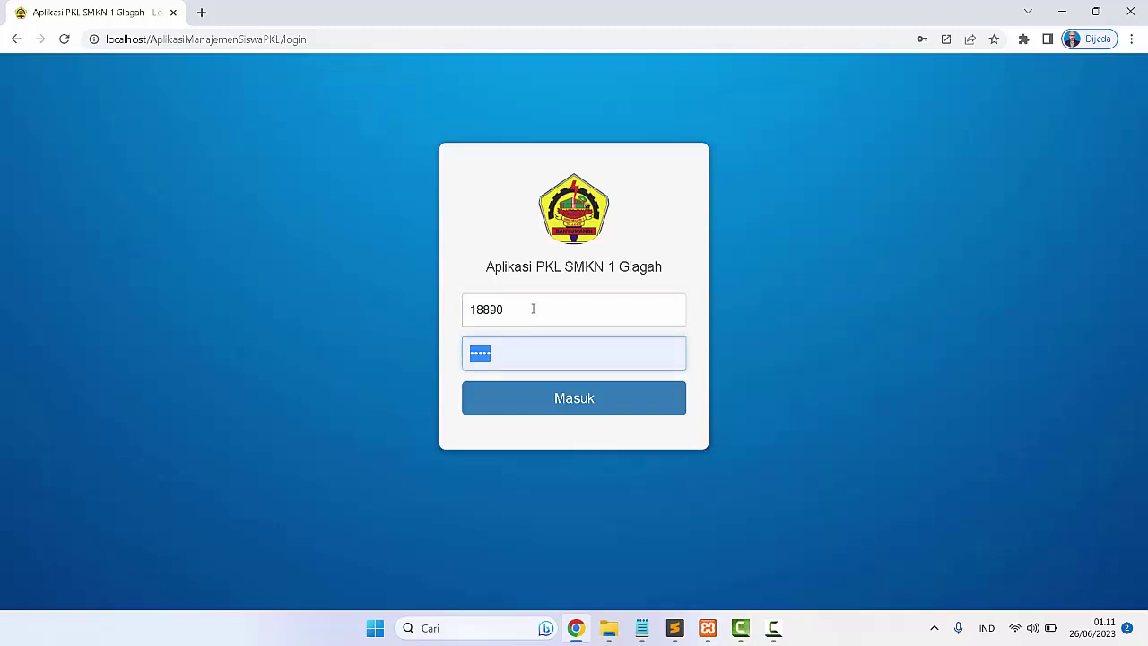
left_click(641, 628)
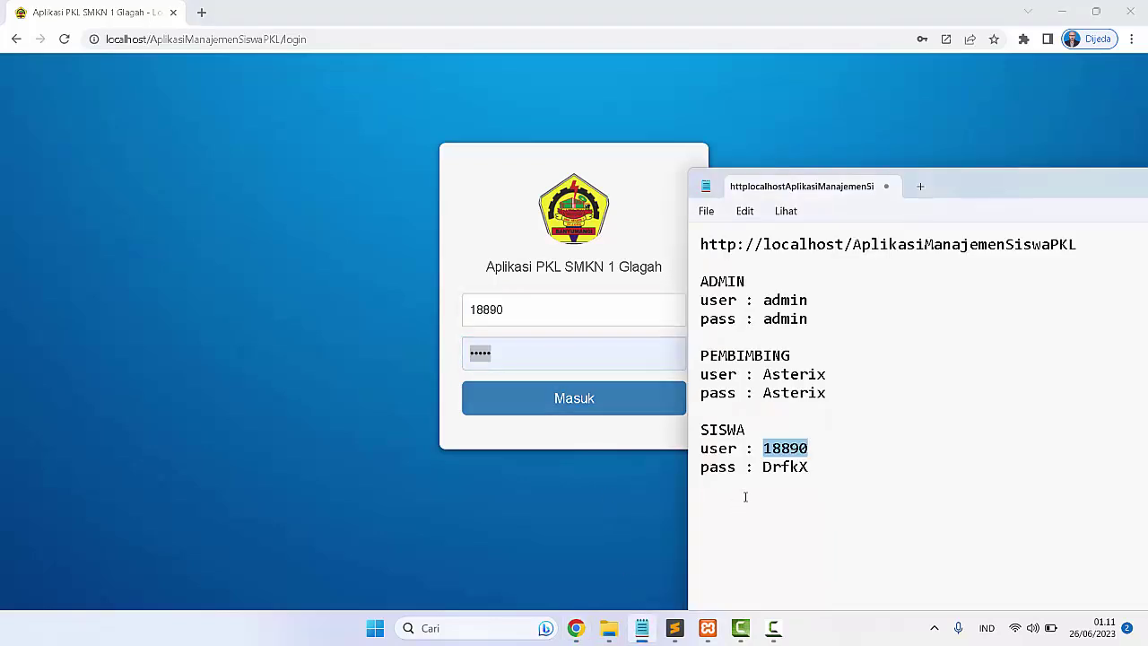
double_click(789, 467)
left_click(541, 348)
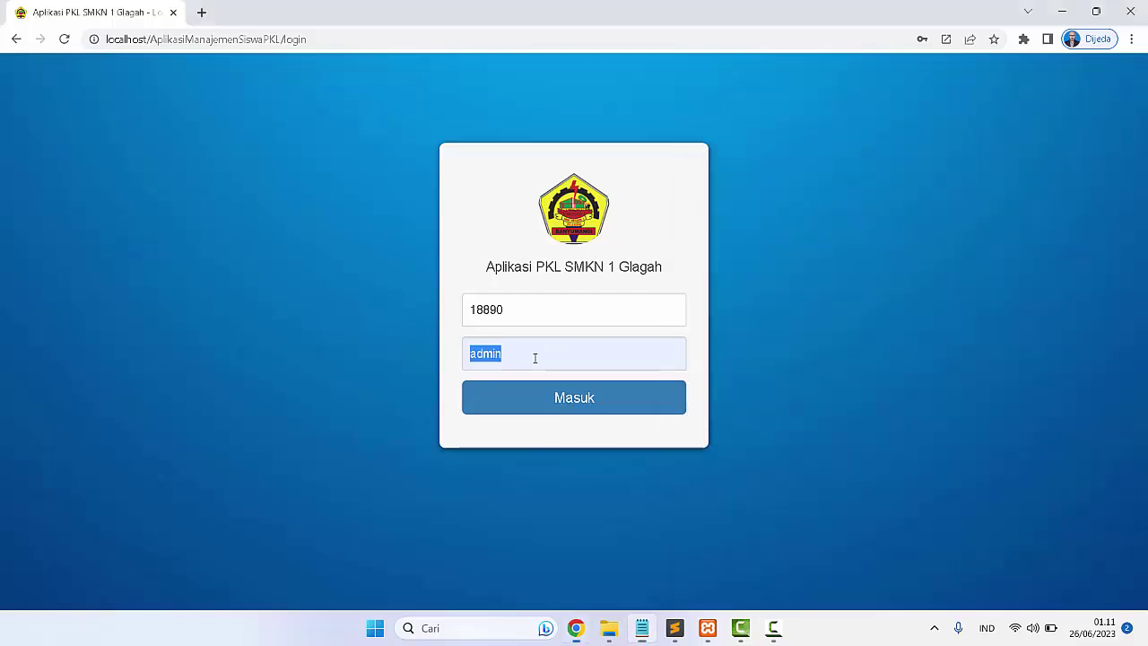
double_click(538, 354)
key("ctrl+v")
left_click(538, 404)
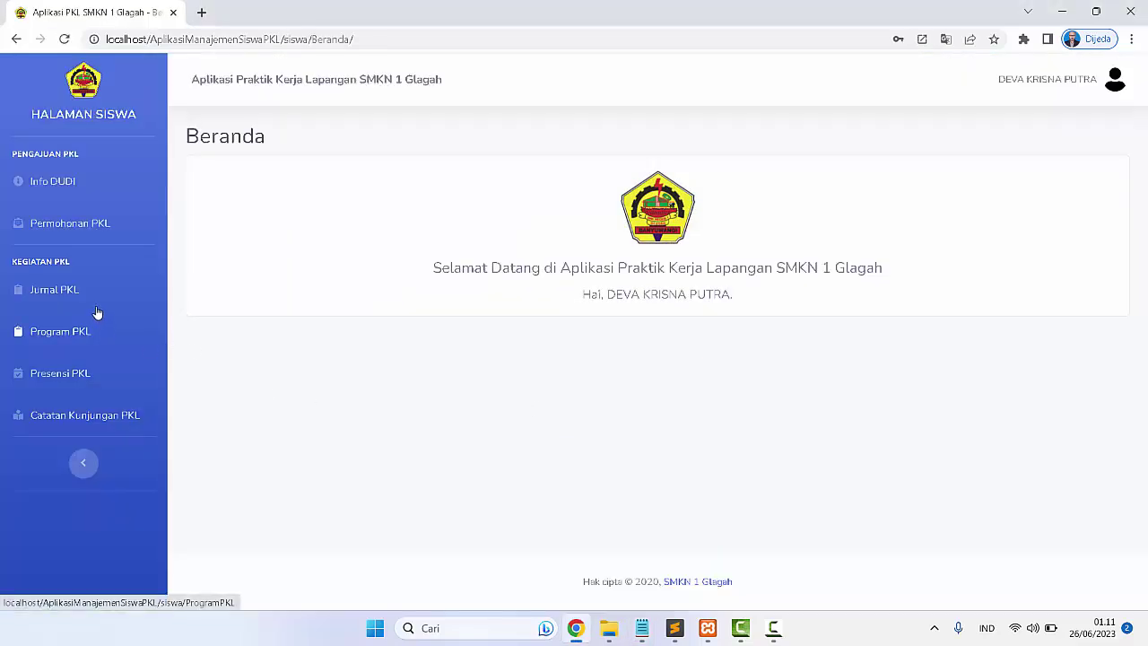
Review the student's Catatan Kunjungan, Permohonan, Jurnal, Program and Presensi PKL pages
left_click(76, 421)
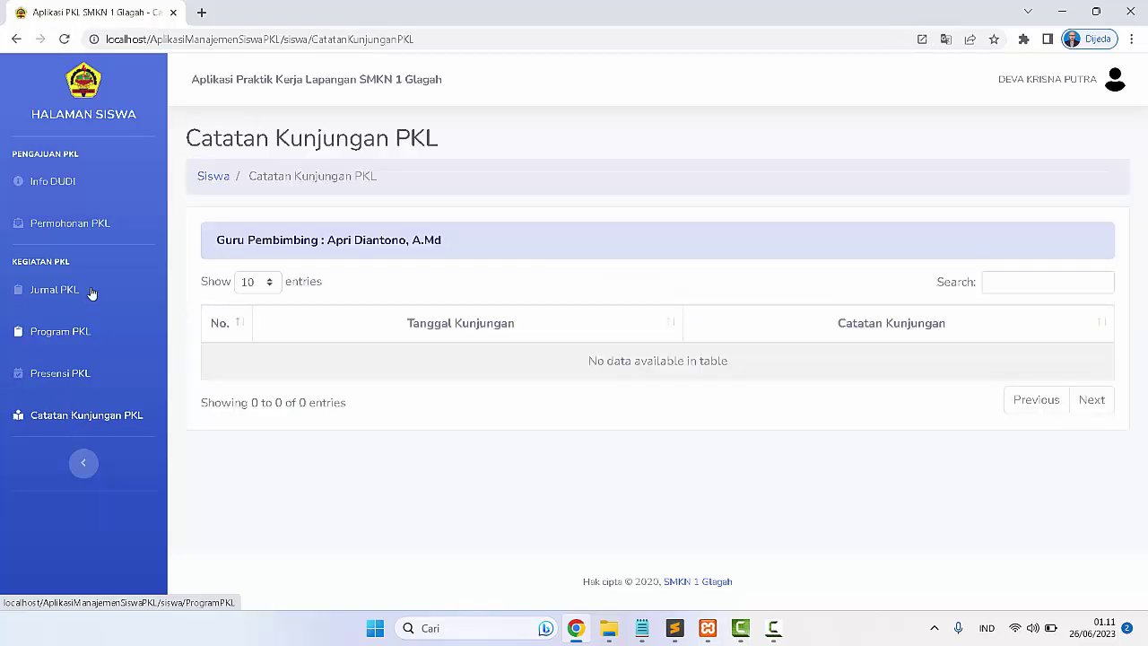
left_click(59, 229)
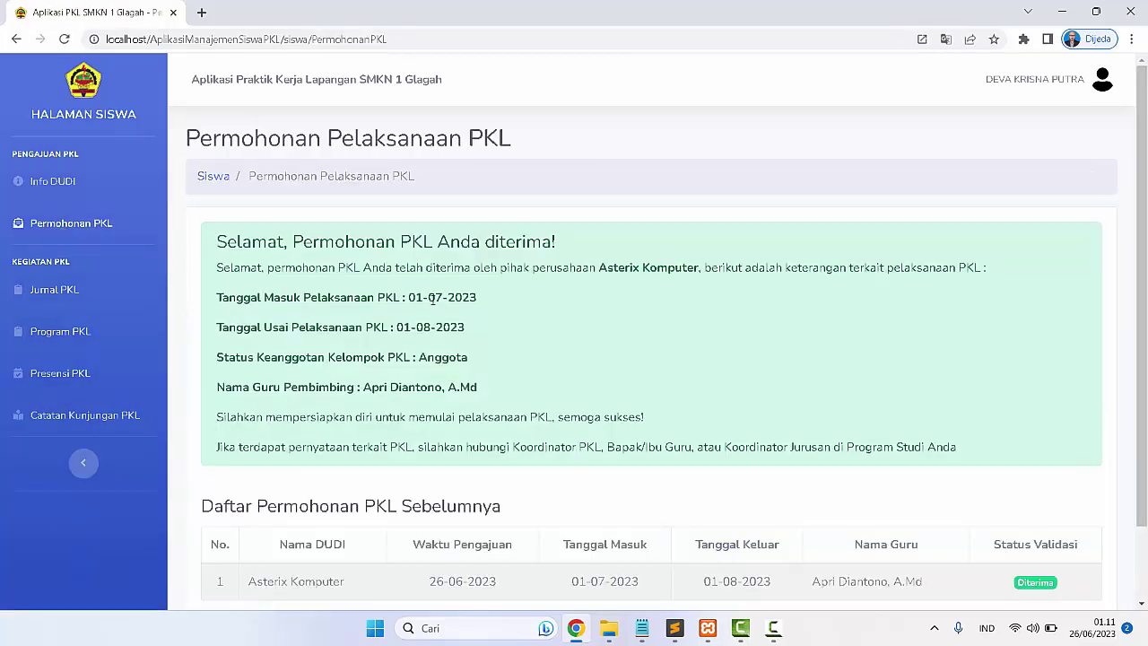
scroll(878, 498, "down", 2)
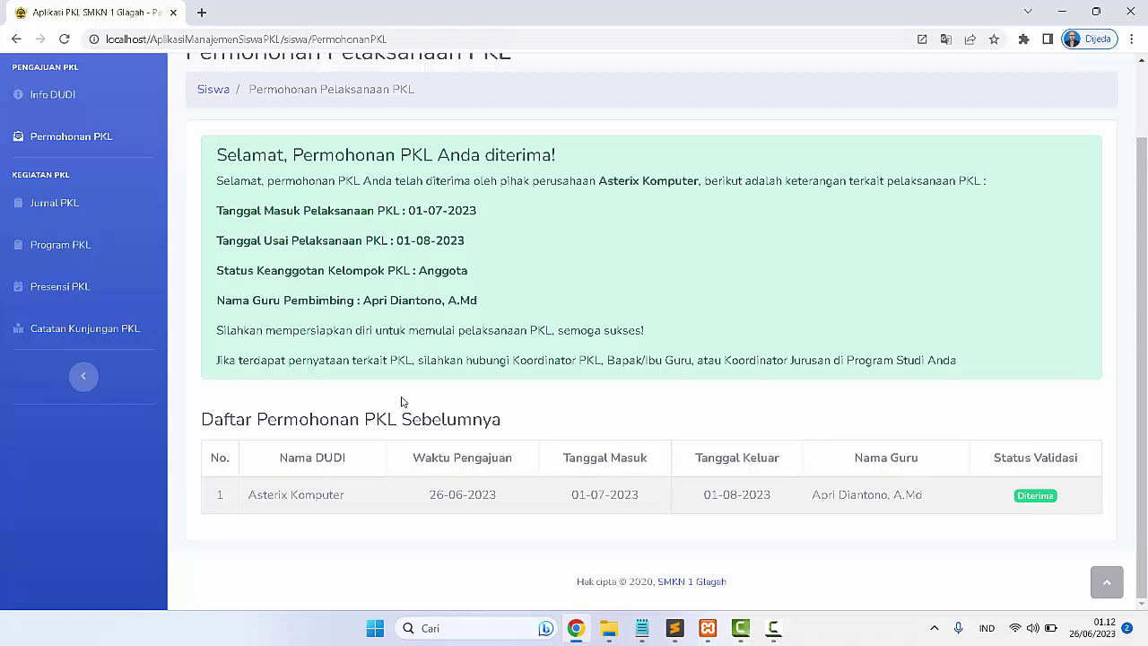
left_click(70, 205)
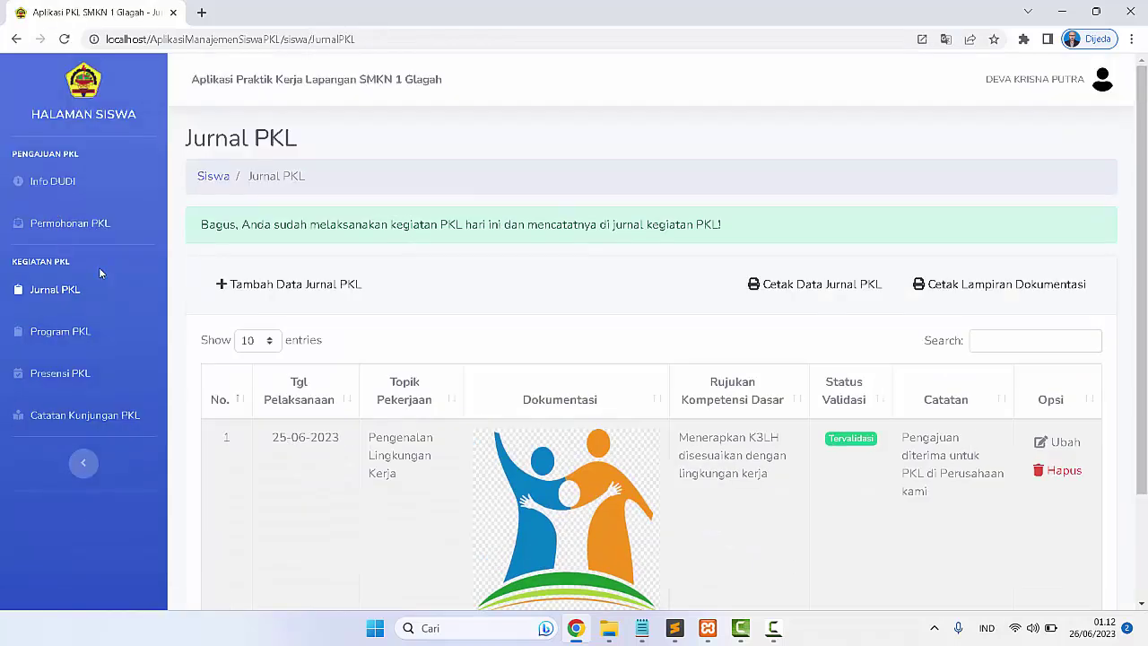
scroll(512, 324, "down", 2)
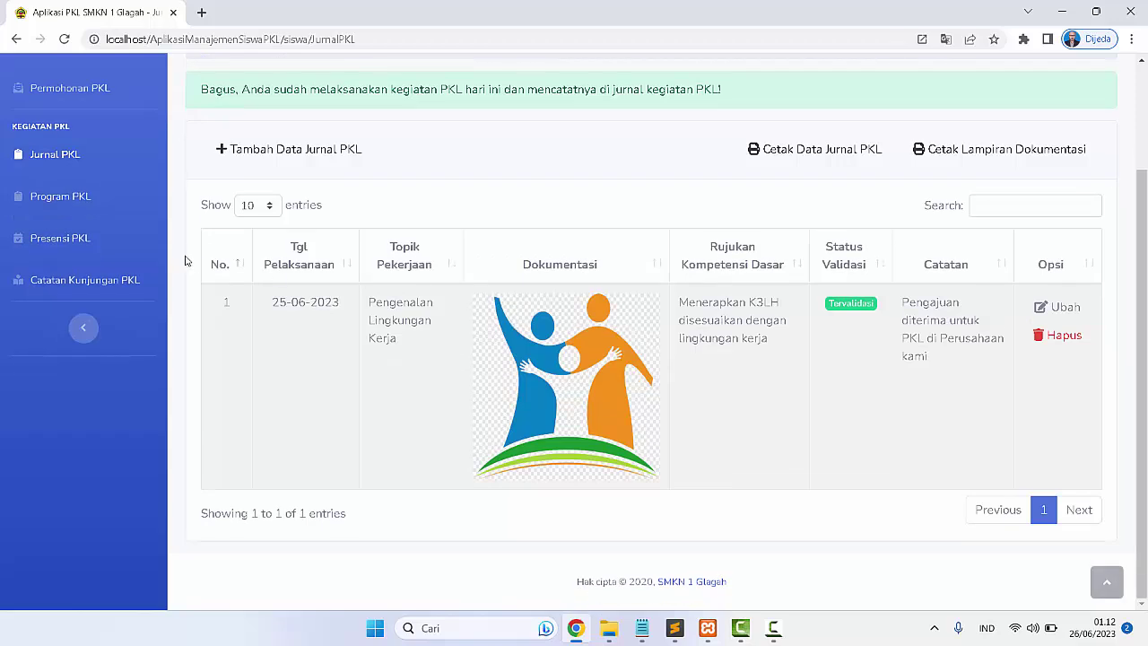
left_click(65, 208)
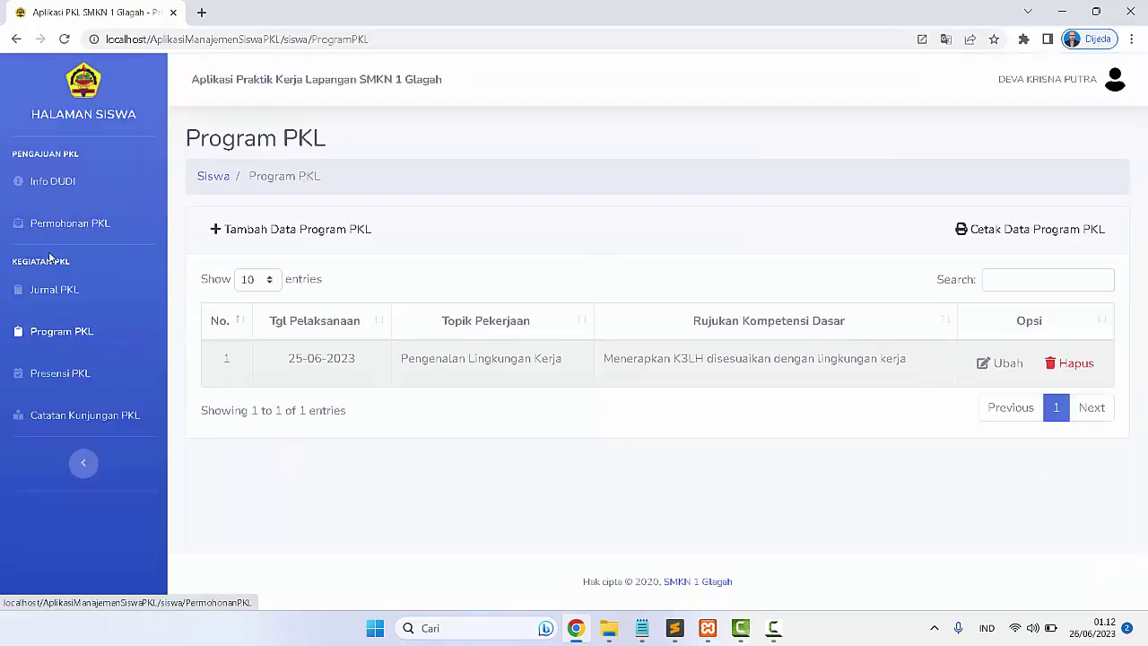
left_click(58, 374)
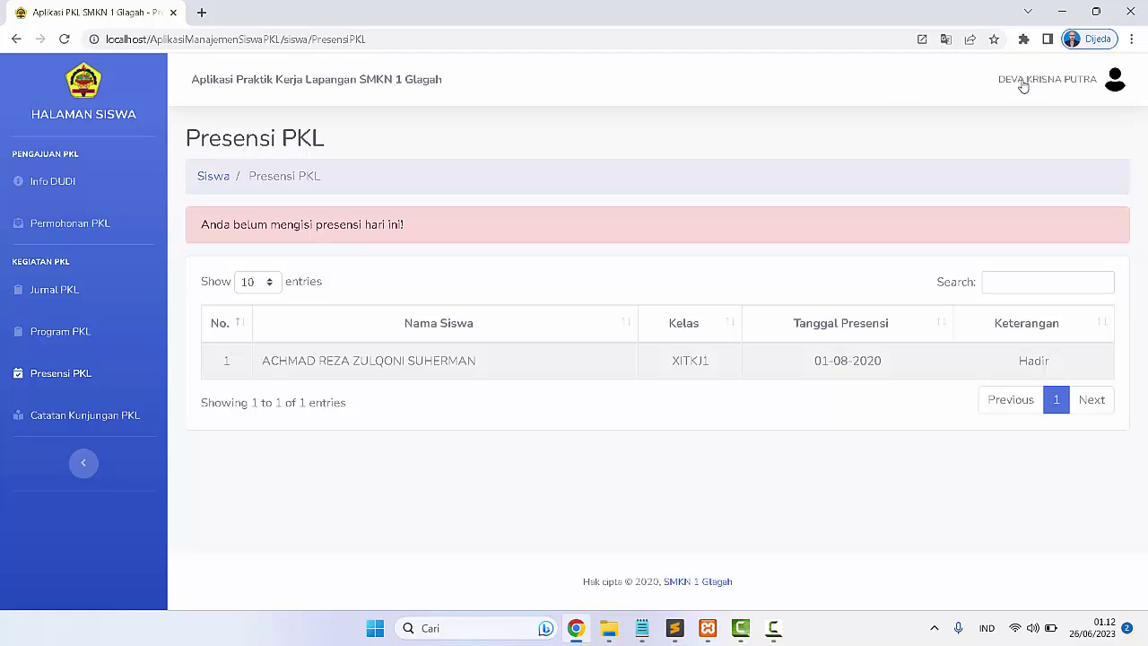
Log out of the student account and confirm
left_click(1109, 85)
left_click(1079, 131)
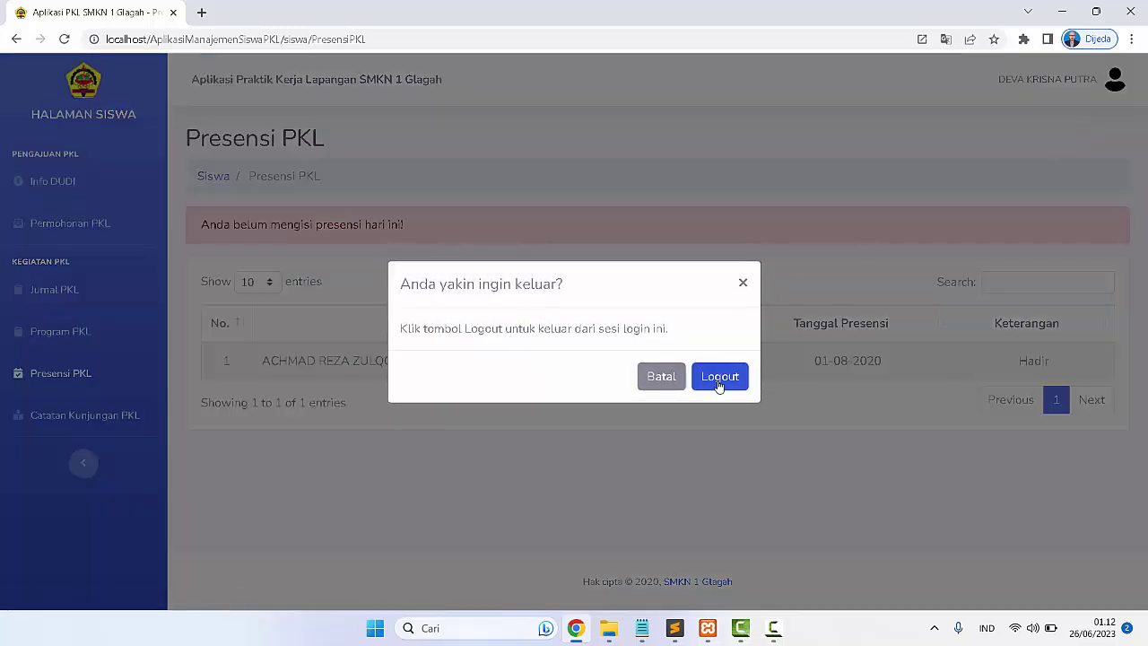
left_click(718, 378)
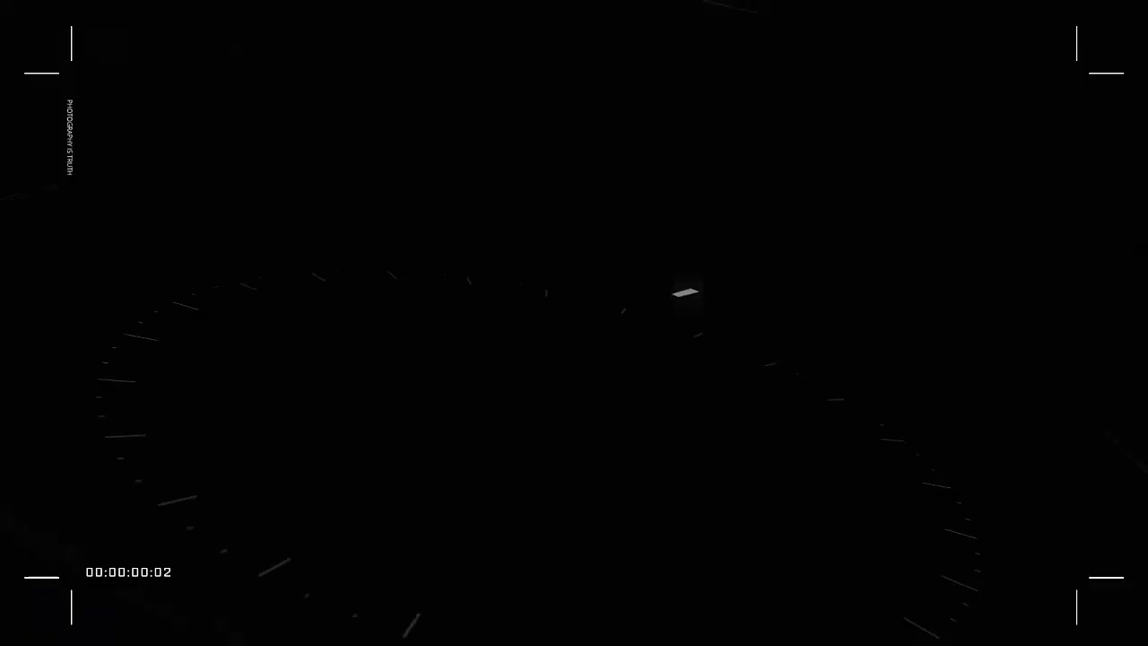